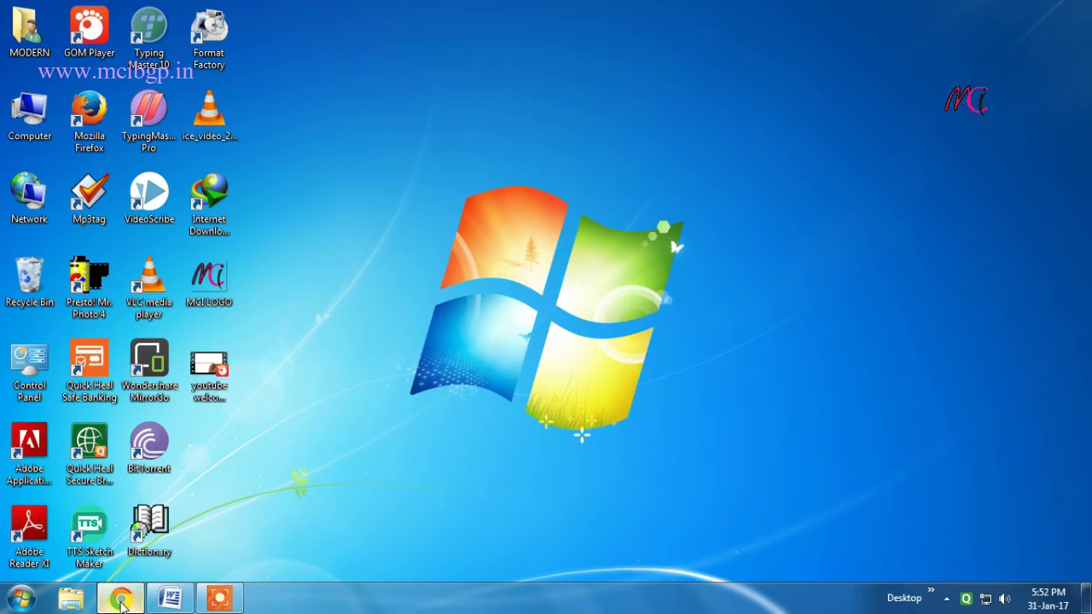
Step: View the Modern Computer Institute YouTube channel page in Chrome and minimize the browser
click(120, 600)
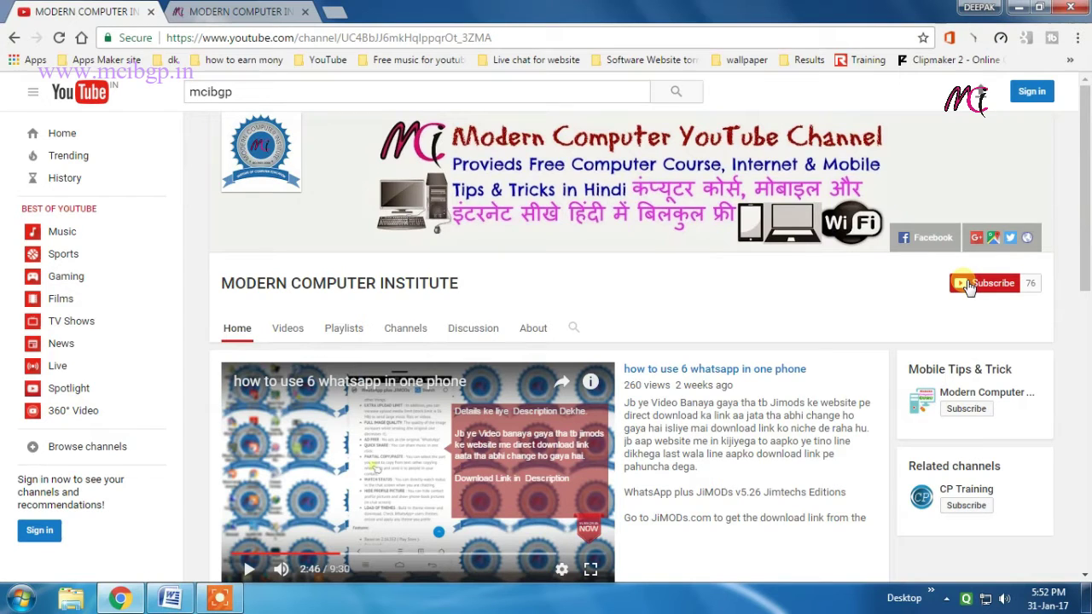
click(1015, 10)
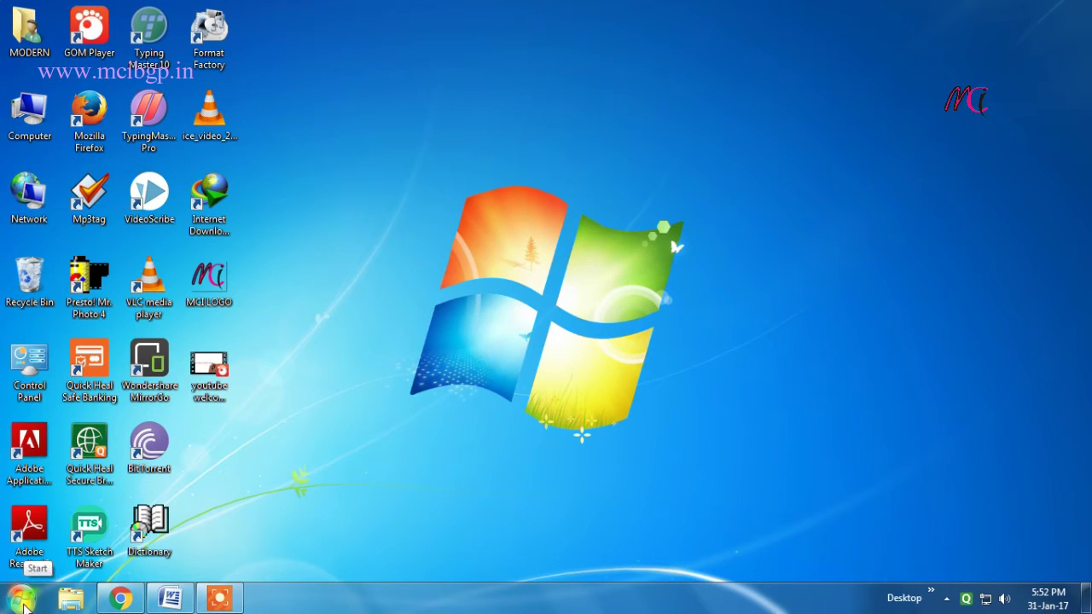
Step: Open Calculator from the Accessories programs, move its window to the middle of the desktop and close it
click(24, 604)
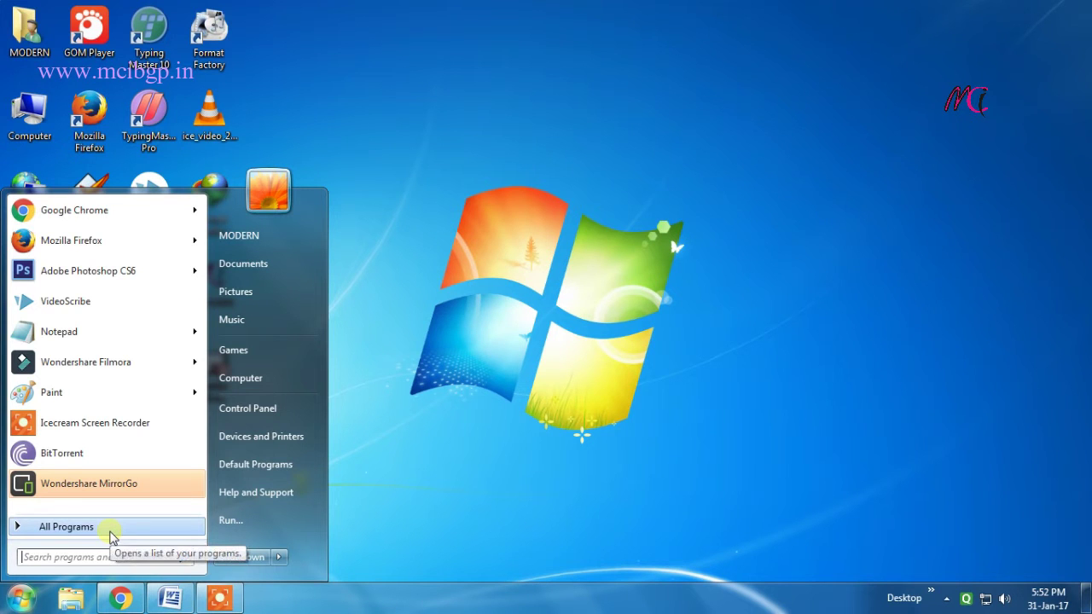
click(111, 531)
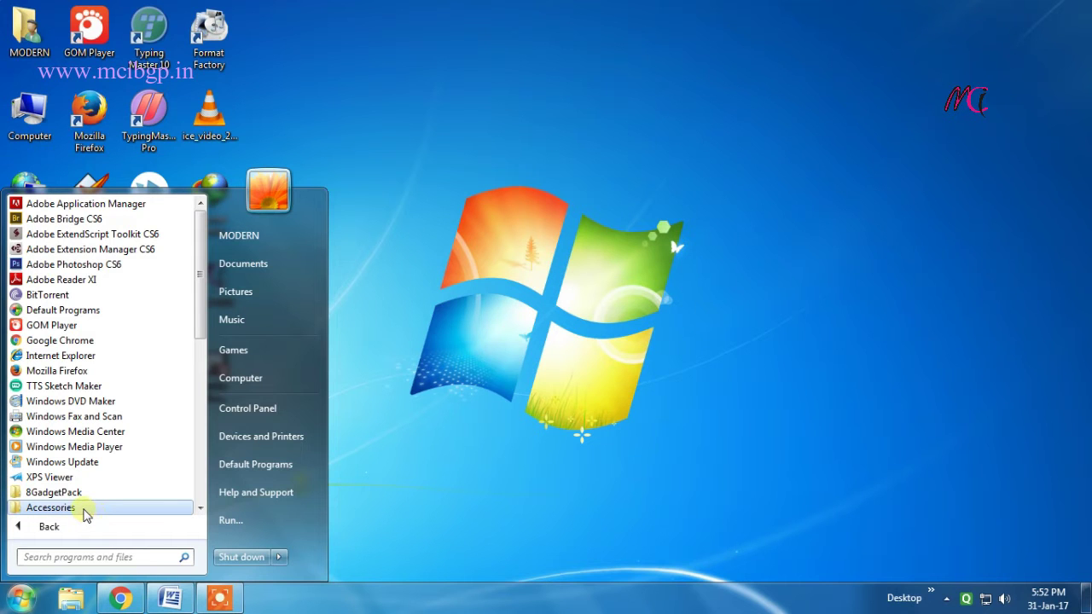
click(84, 508)
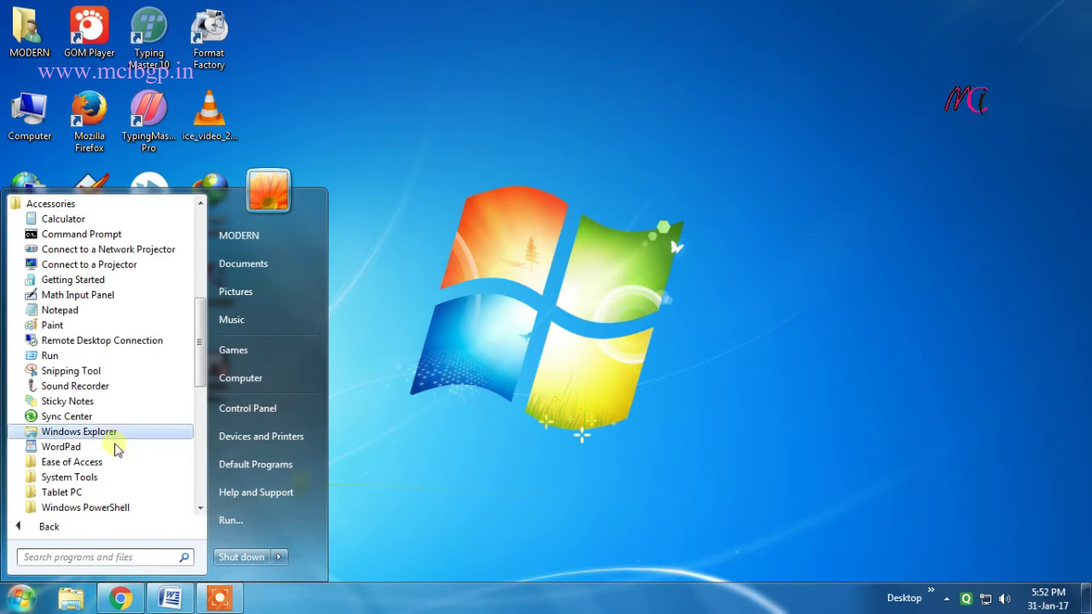
click(88, 220)
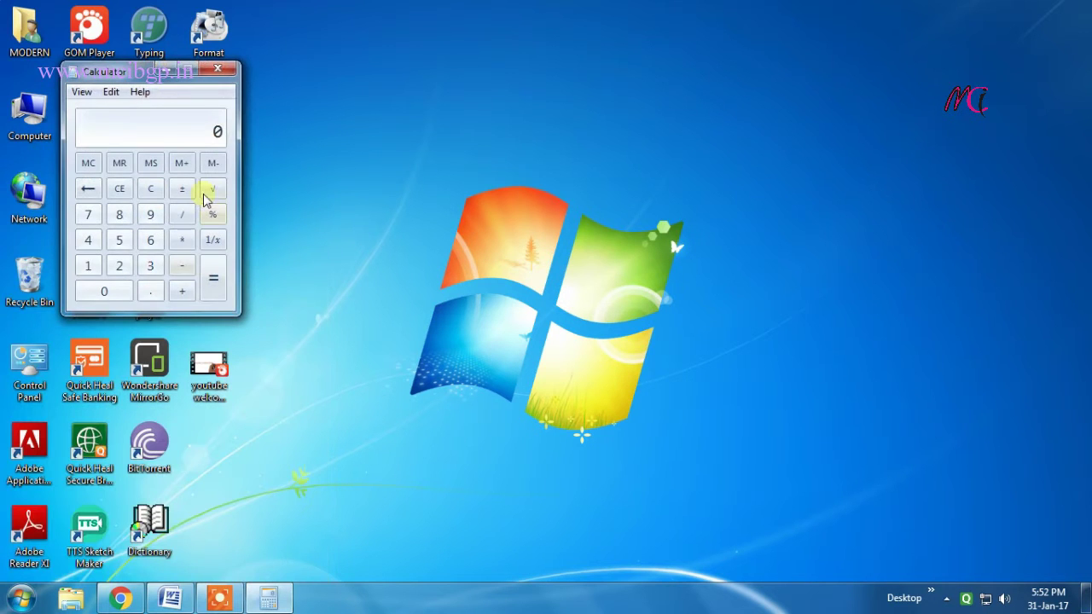
drag(109, 75, 515, 126)
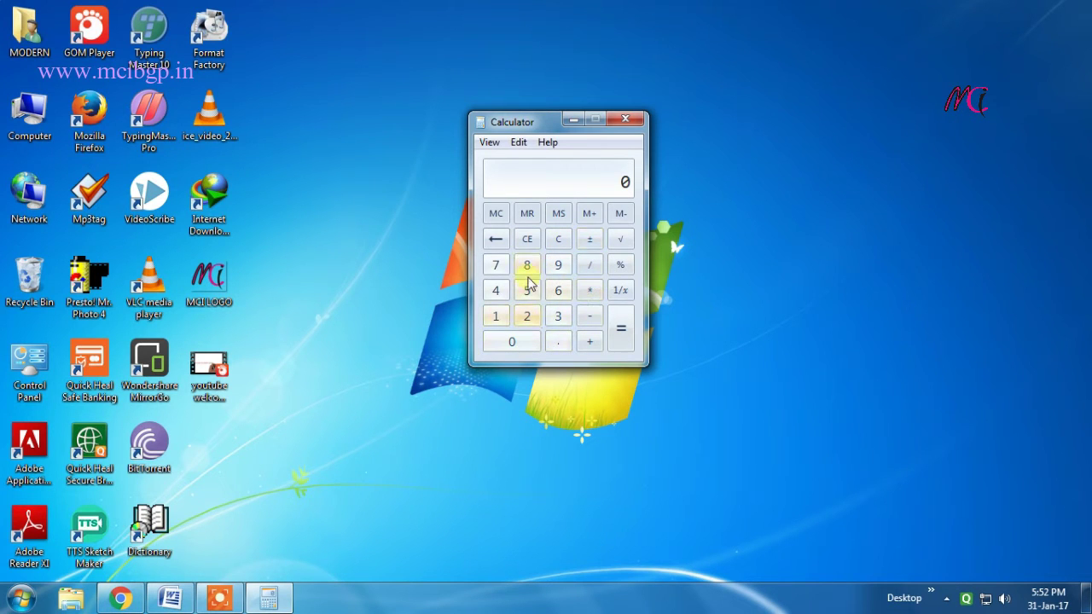
click(627, 118)
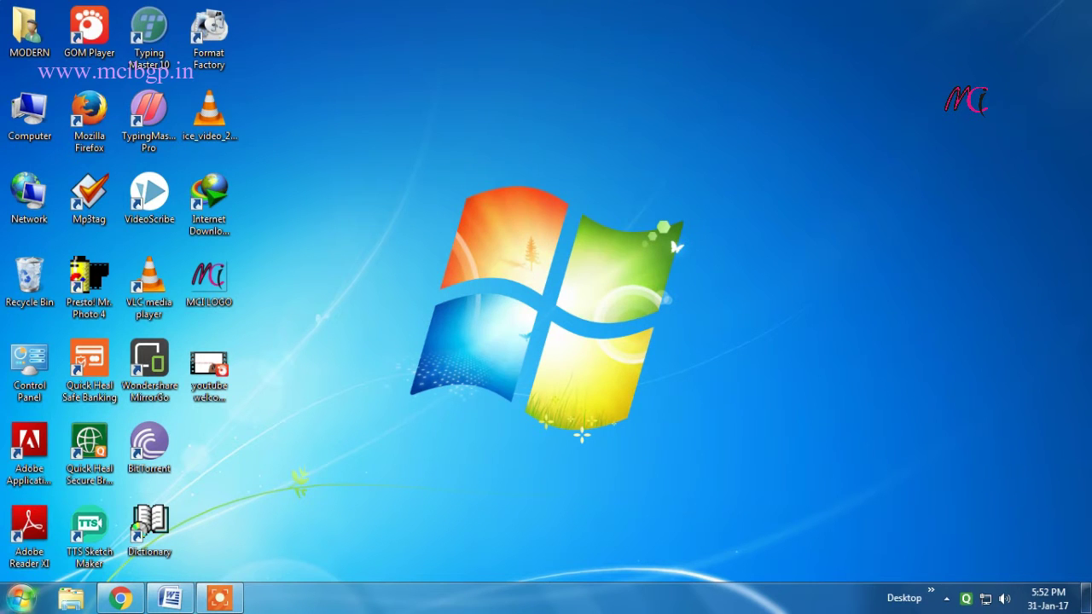
Step: Locate the Snipping Tool among the Accessories programs without launching it
click(22, 600)
click(107, 528)
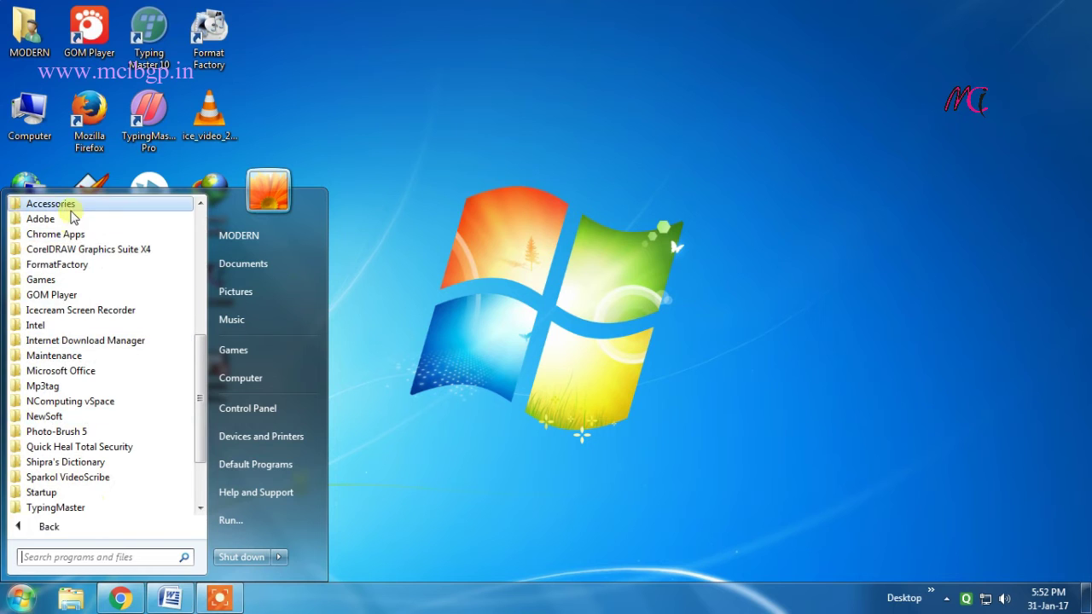
click(74, 205)
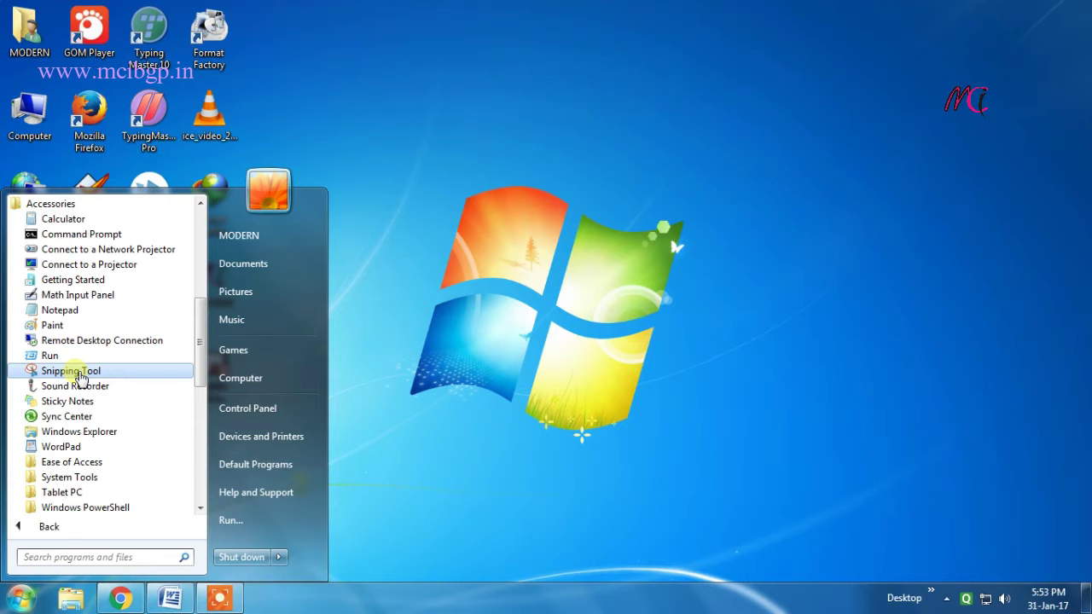
click(686, 384)
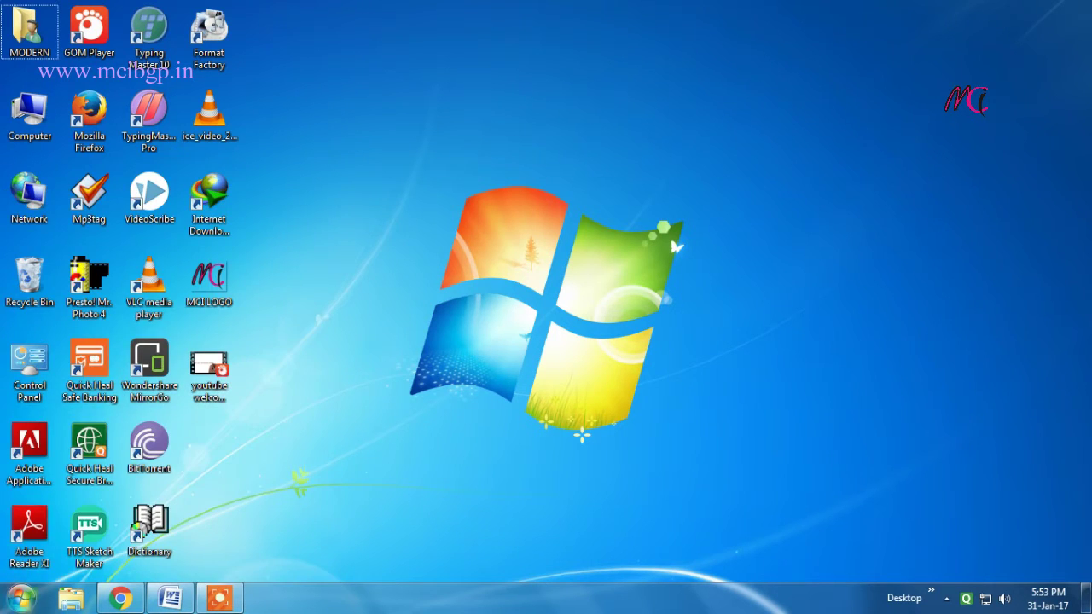
Step: Launch Microsoft Word by searching for "winword" and maximize the blank document's window
click(15, 599)
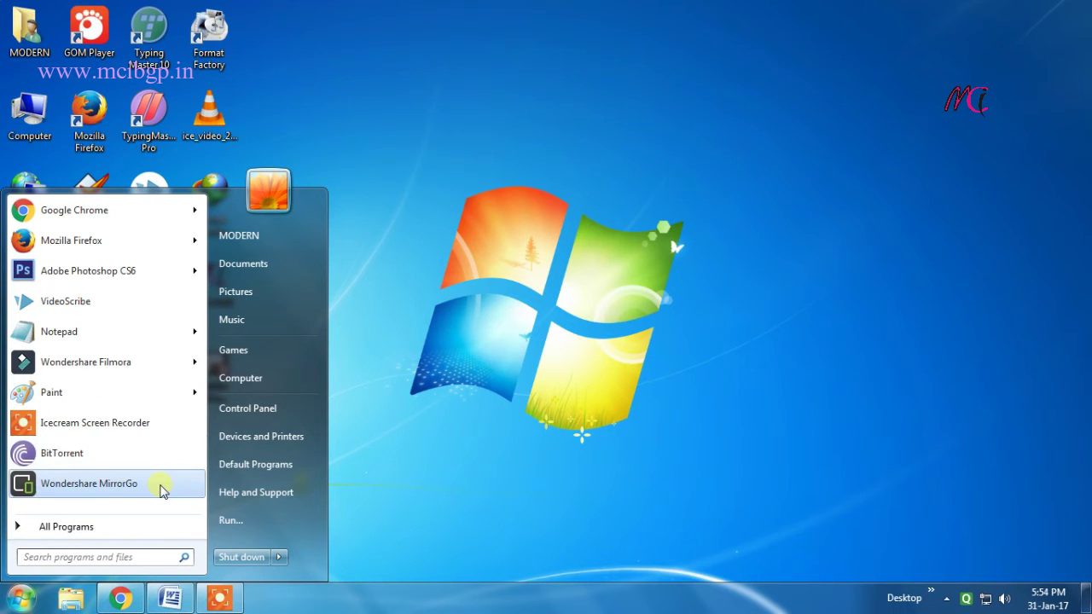
text(win)
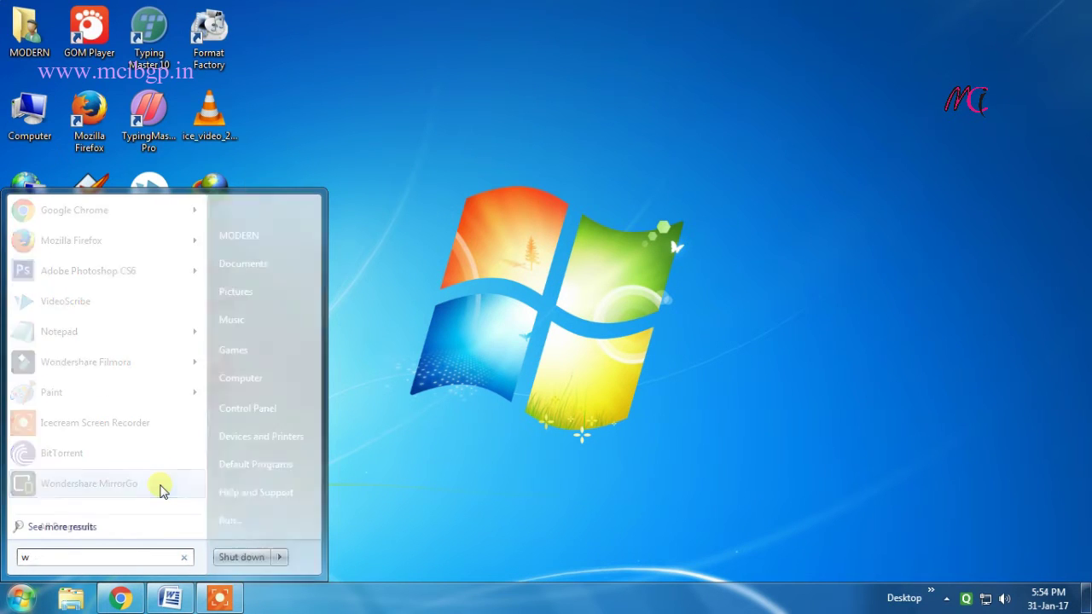
text(word)
key(Return)
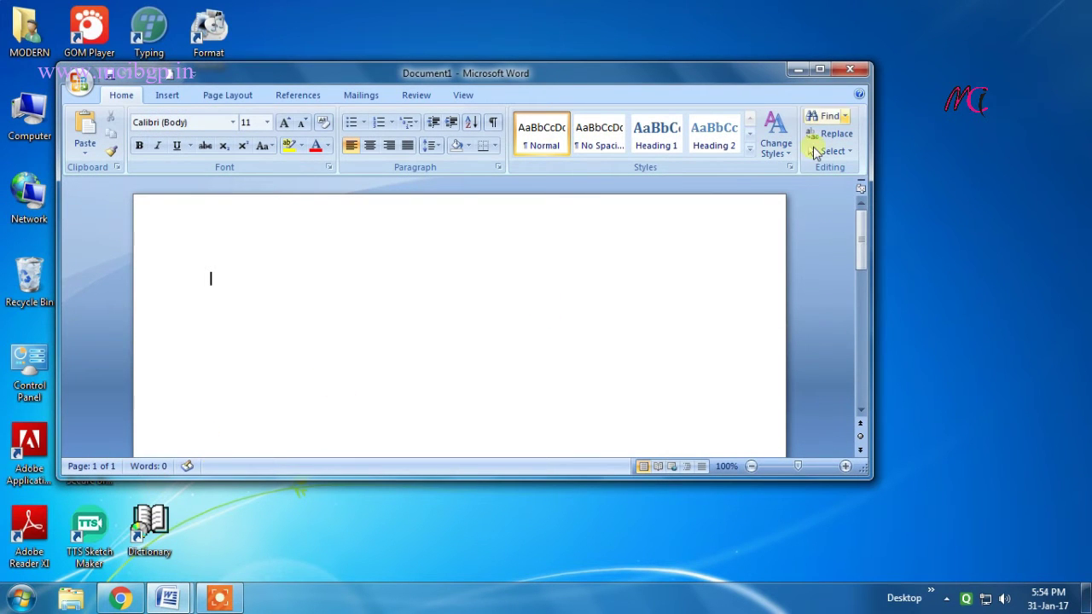
click(821, 71)
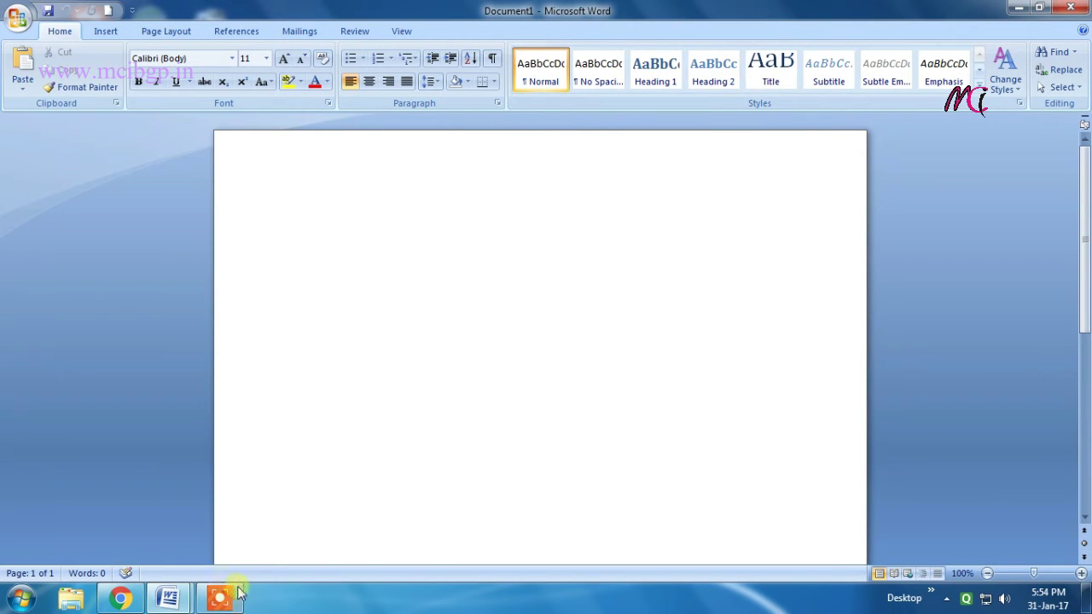
Step: Launch the Snipping Tool from the Accessories programs over the blank Word document and move its window slightly down
click(20, 598)
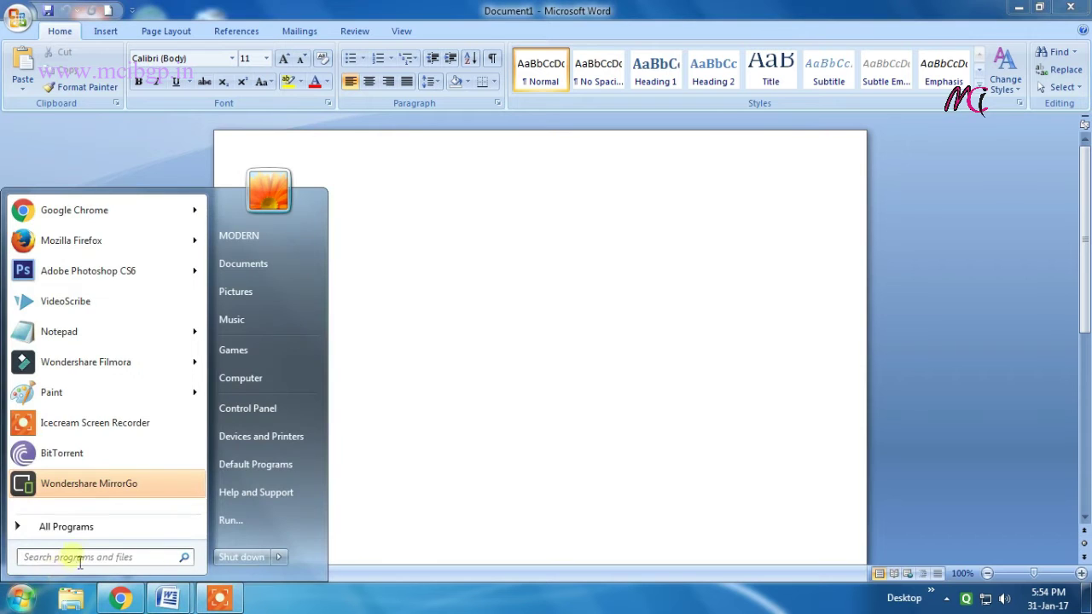
click(86, 528)
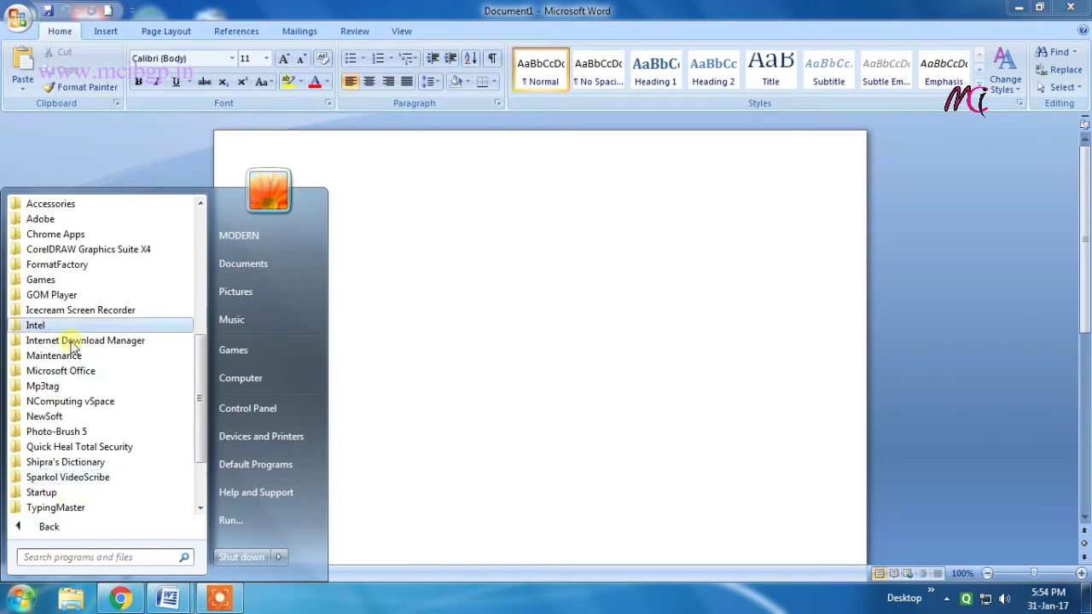
click(73, 203)
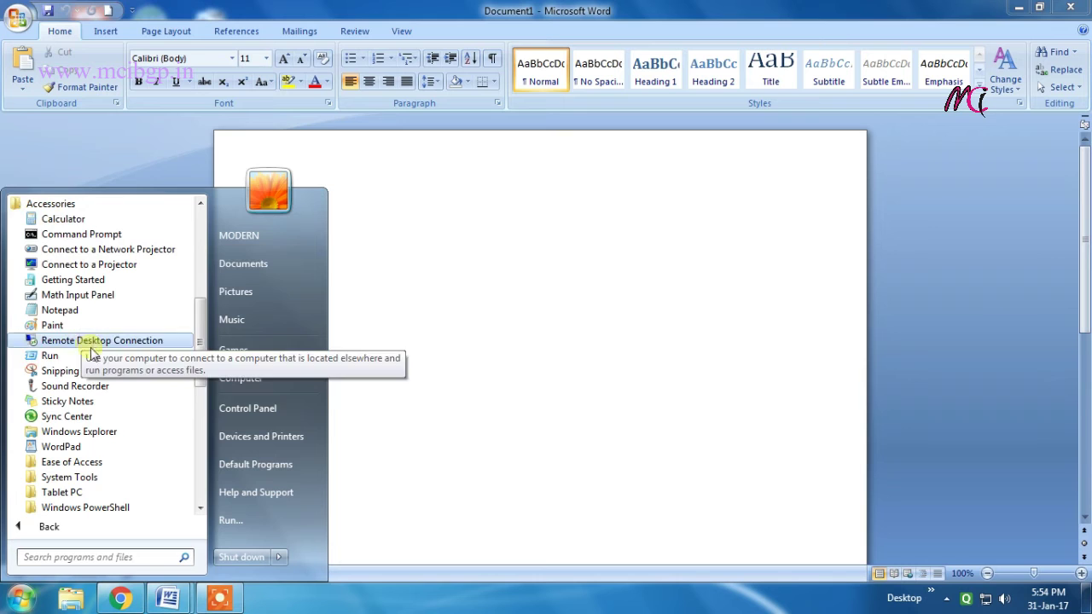
click(90, 376)
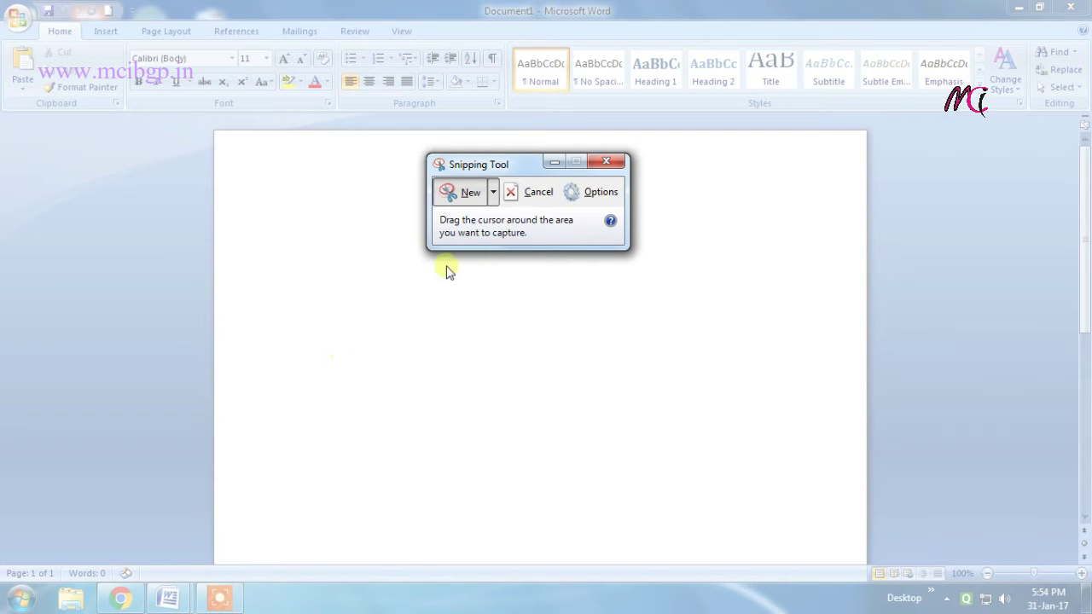
drag(512, 166, 506, 197)
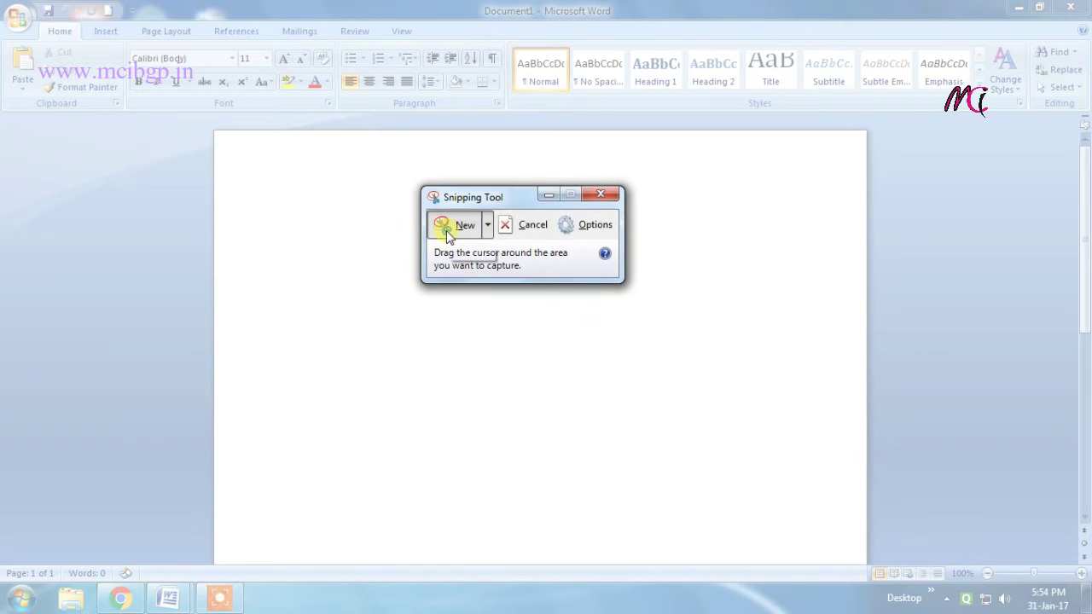
Step: Review the snip types, keep Rectangular Snip, and capture Word's title bar and ribbon across the full screen width
click(488, 225)
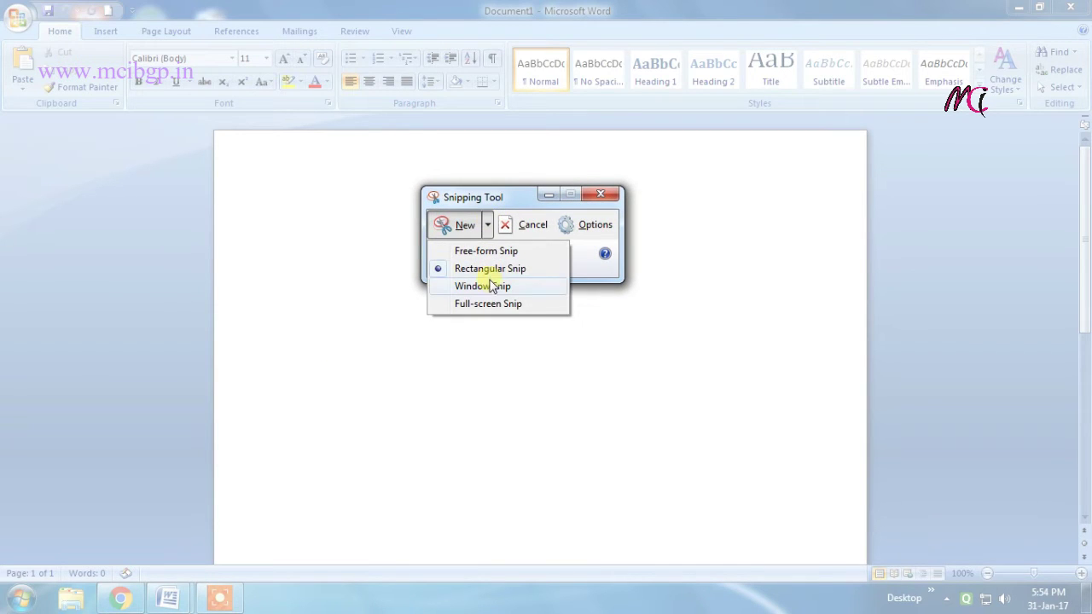
click(489, 225)
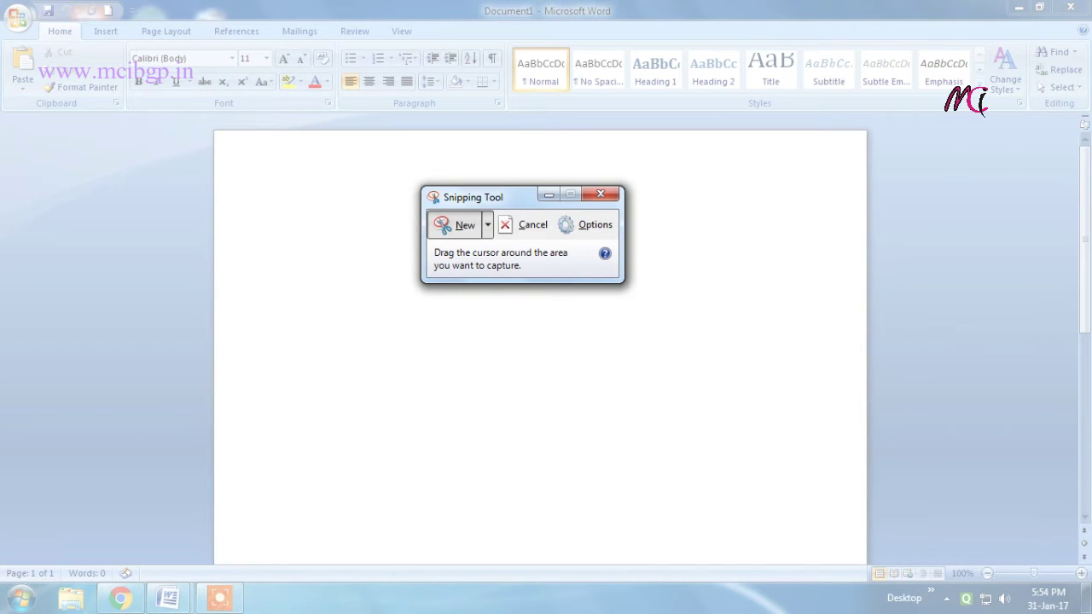
drag(1, 1, 1084, 109)
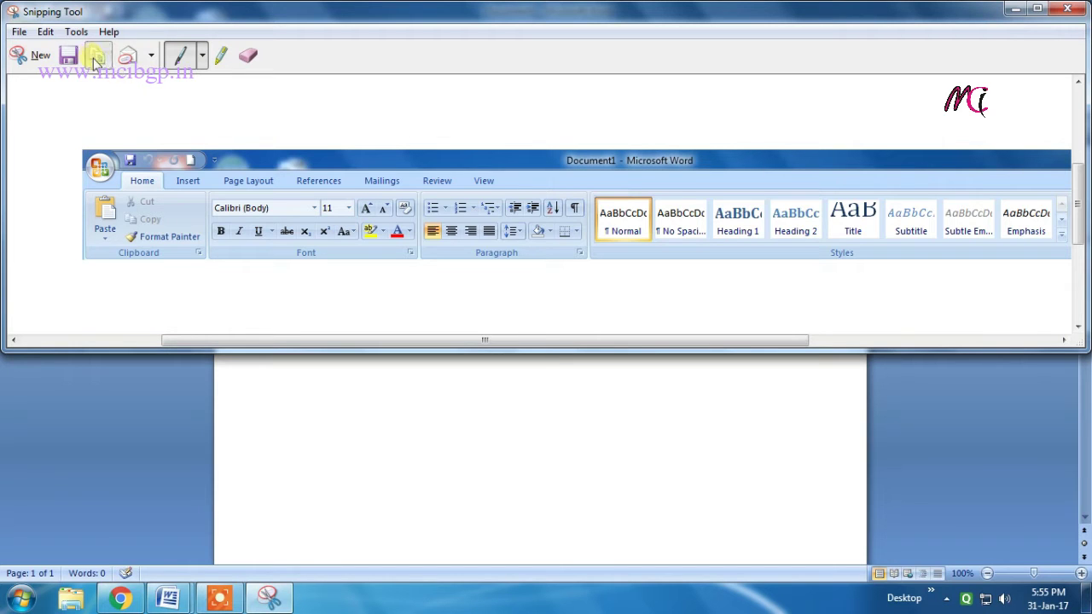
Step: Minimize the Snipping Tool and paste the ribbon capture into the blank Word document
click(1014, 14)
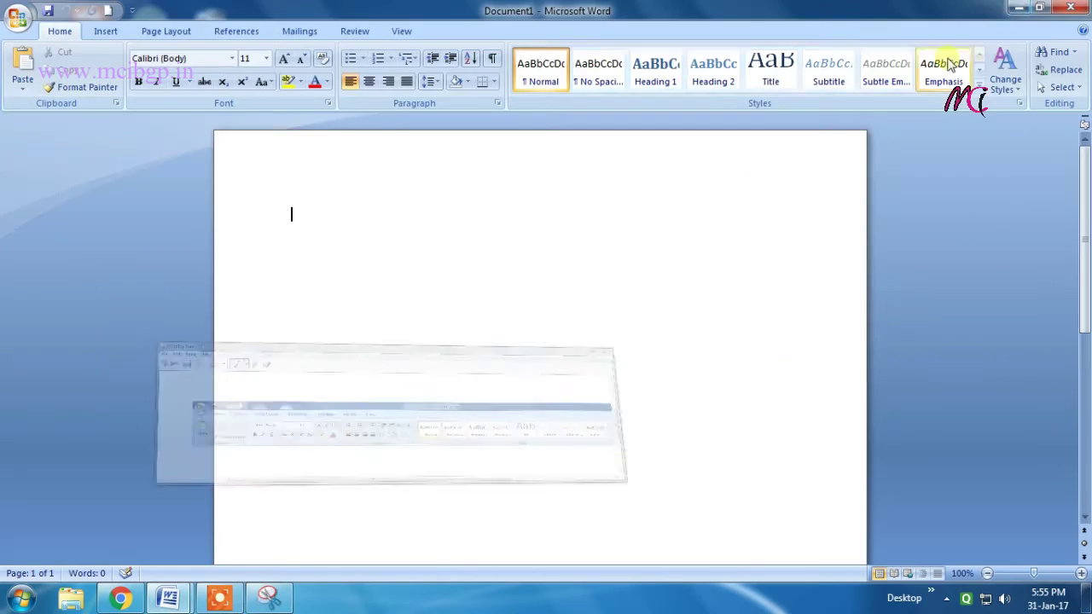
right_click(326, 245)
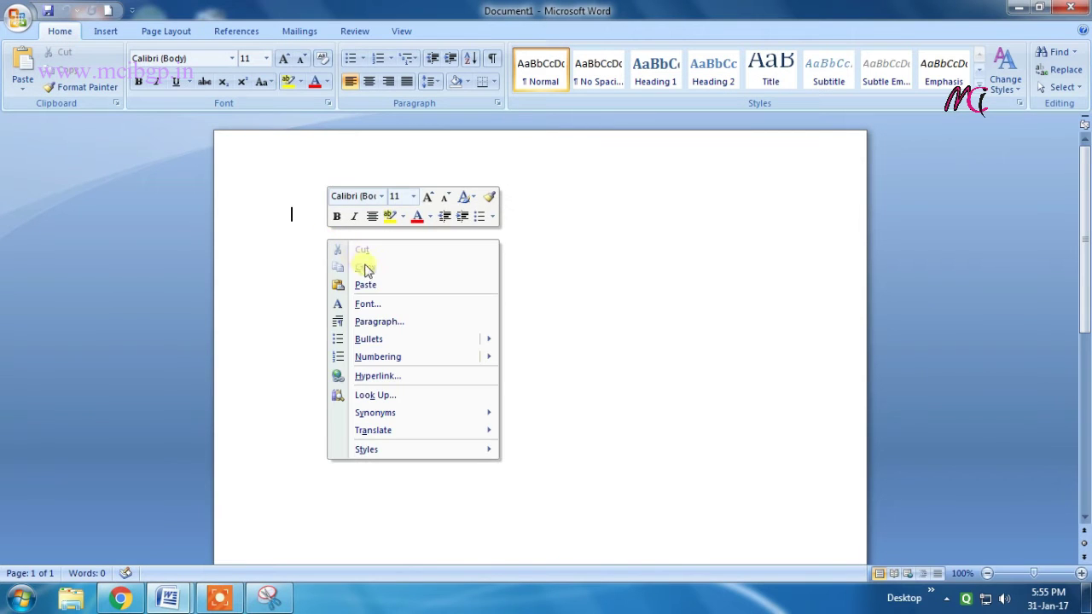
click(590, 281)
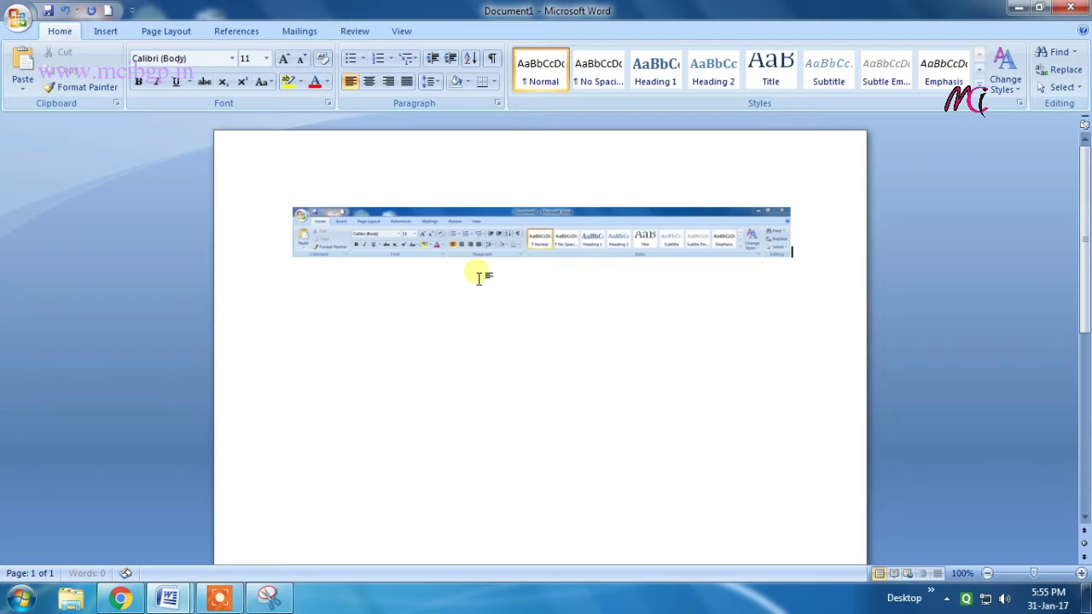
Step: Stretch the pasted ribbon picture to about twice its height and widen it slightly beyond the text margin
click(559, 243)
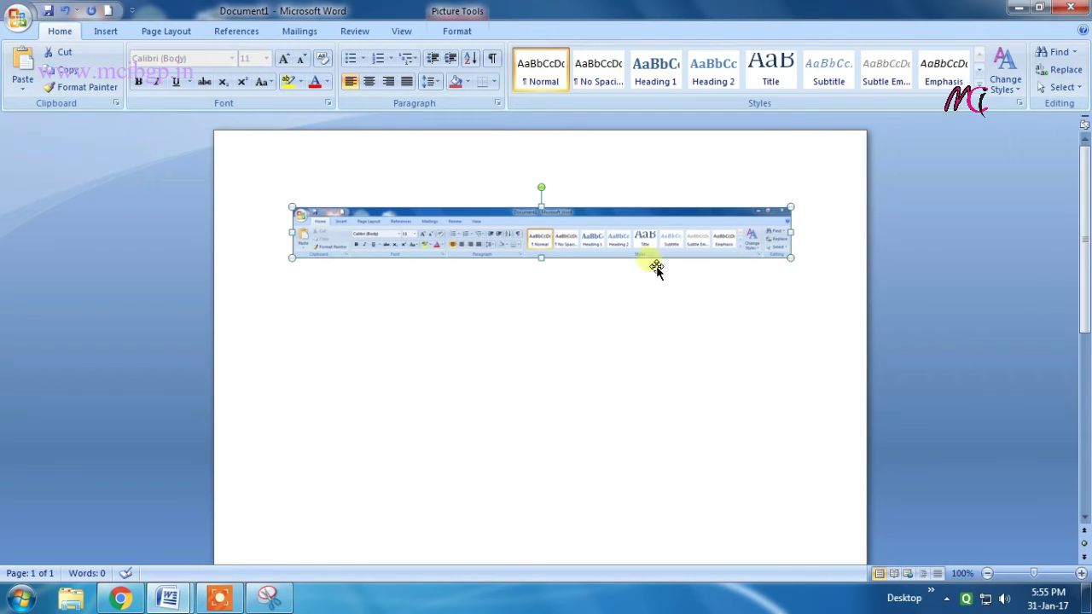
drag(553, 272, 554, 328)
mouse_move(292, 261)
mouse_down()
mouse_move(297, 271)
mouse_move(286, 269)
mouse_up()
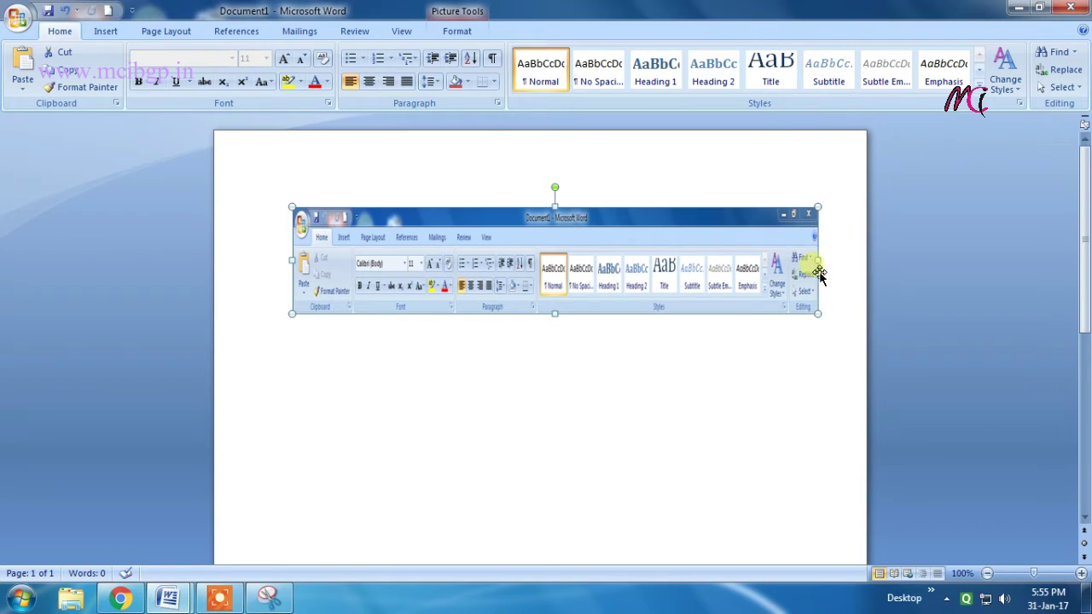
drag(829, 273, 830, 268)
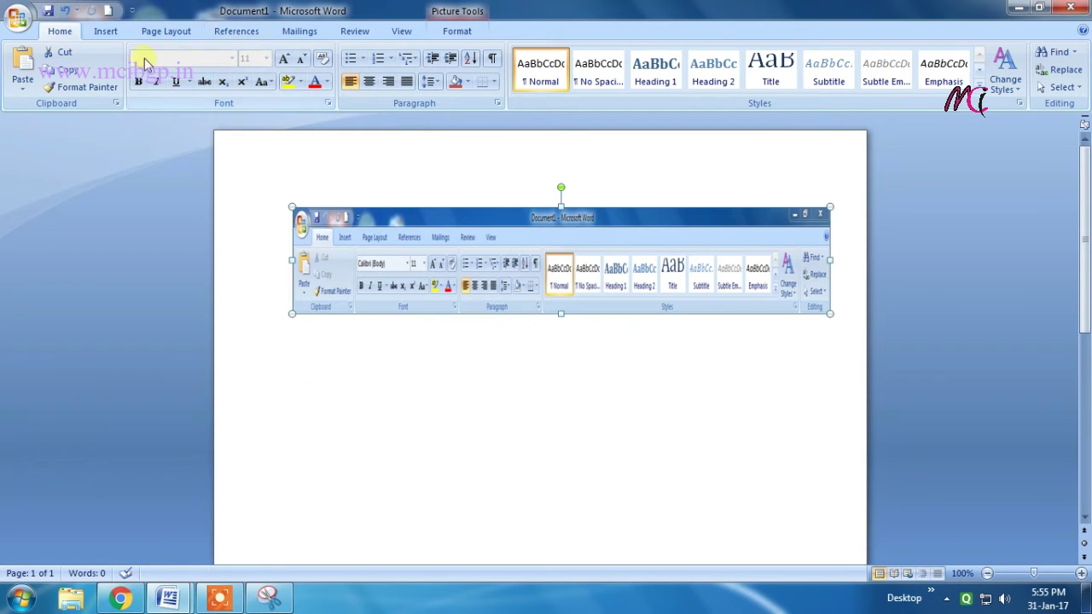
Step: Draw a text box about 2.08" wide and 0.41" high below the ribbon picture and enter "Group" in it
click(103, 31)
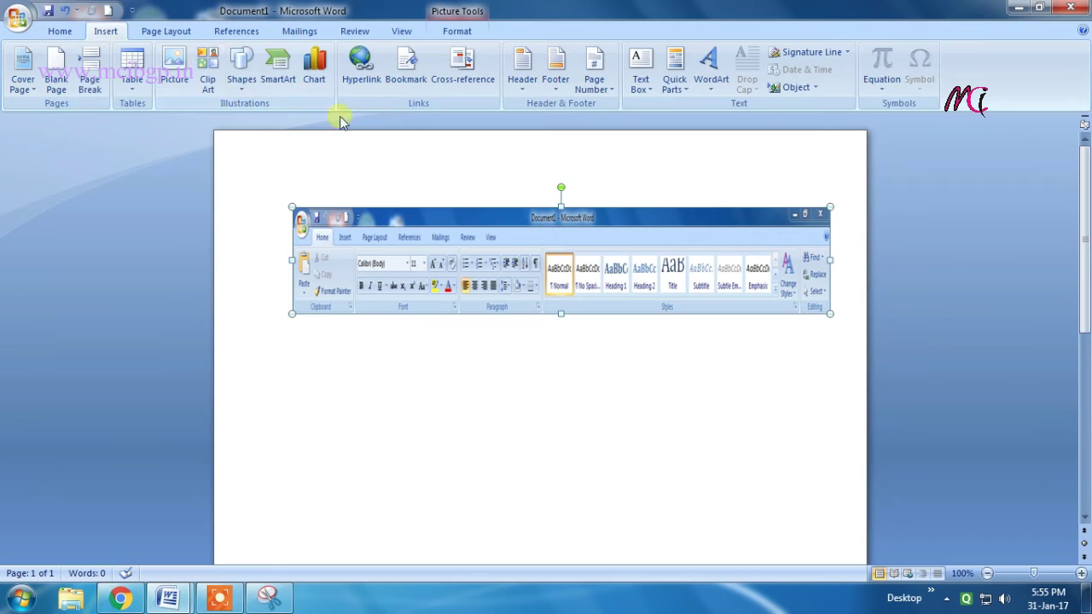
click(230, 87)
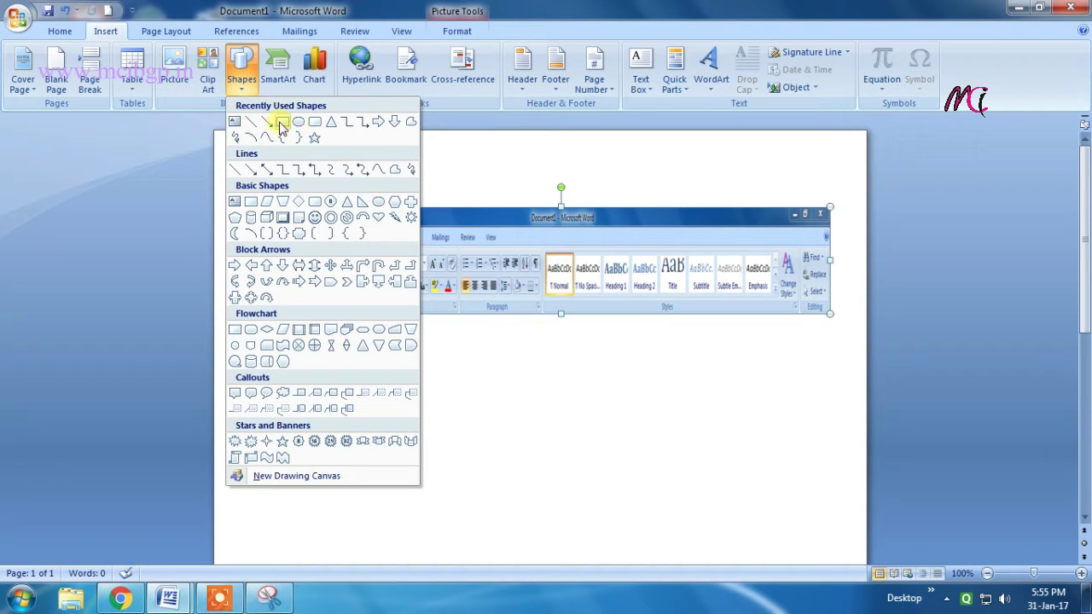
click(234, 125)
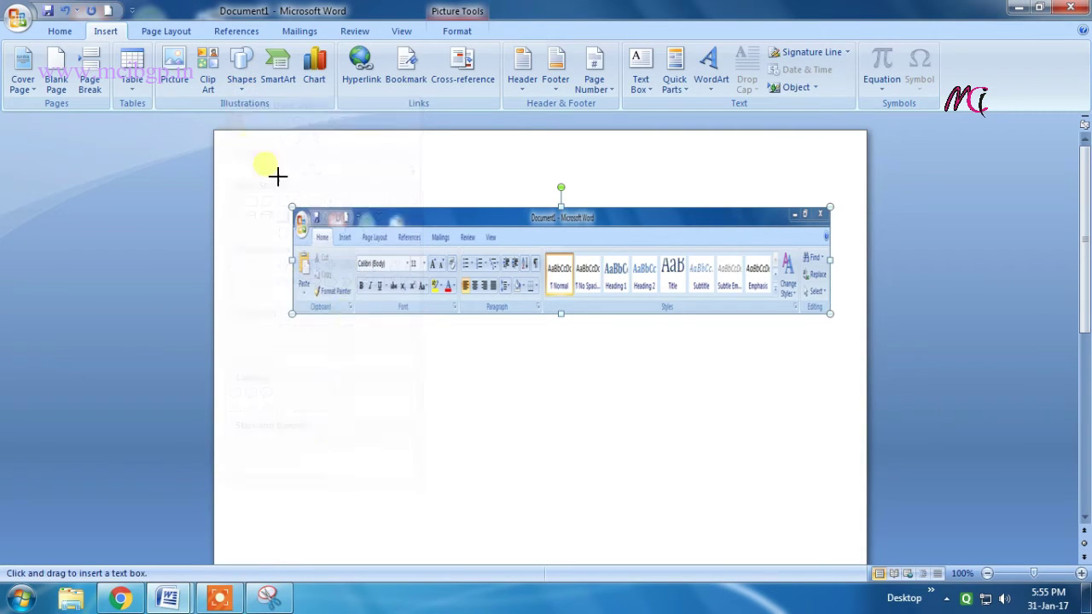
drag(413, 371, 575, 404)
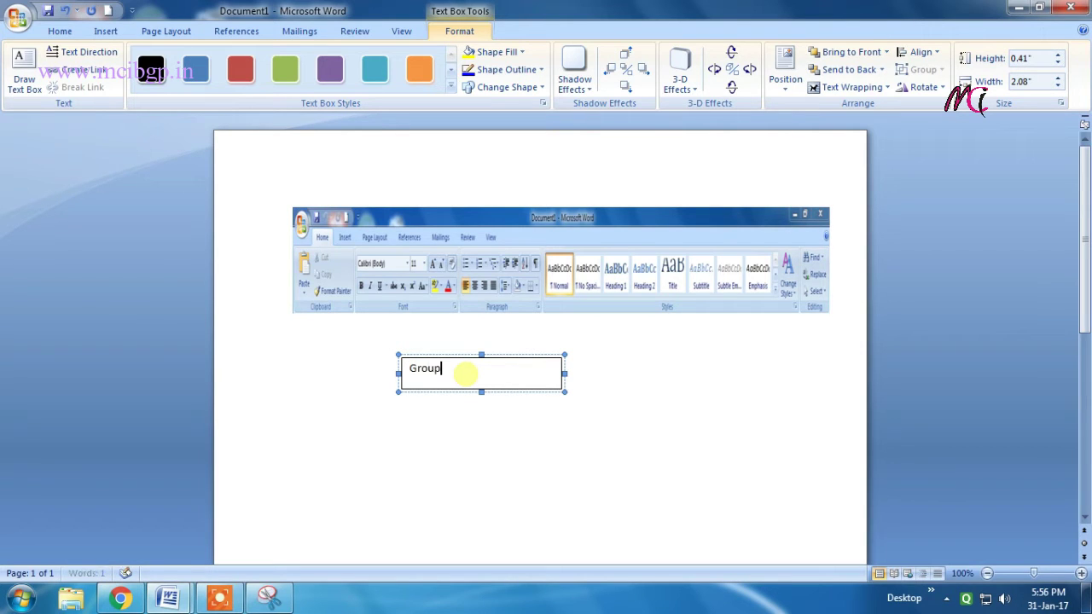
Step: Select the word "Group" in the text box and enlarge its font by four size steps
drag(498, 368, 389, 376)
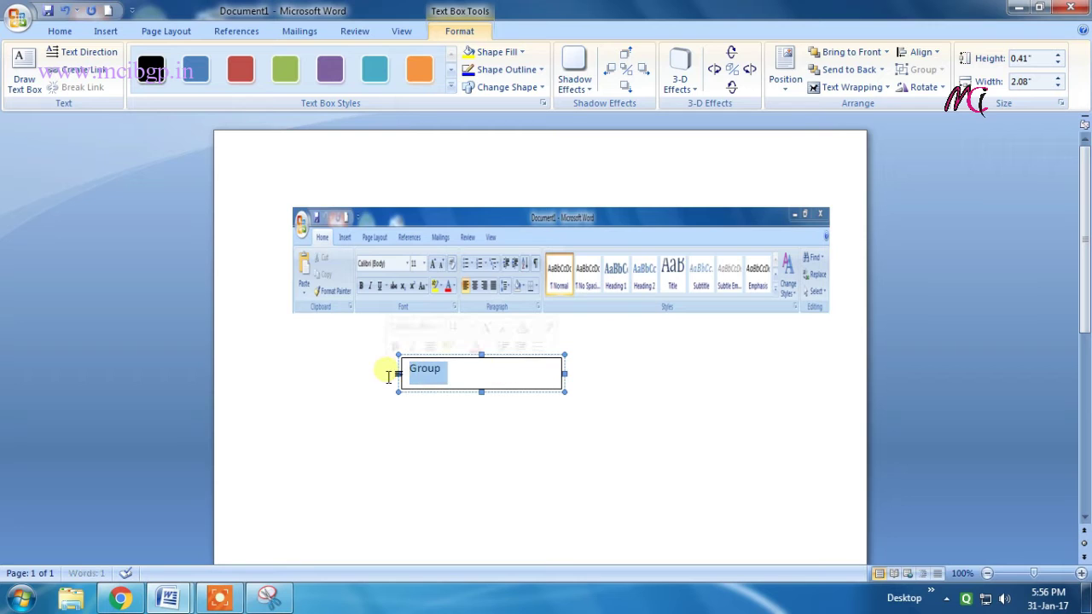
key(ctrl+shift+period)
key(ctrl+shift+period)
key(ctrl+shift+period)
key(ctrl+shift+period)
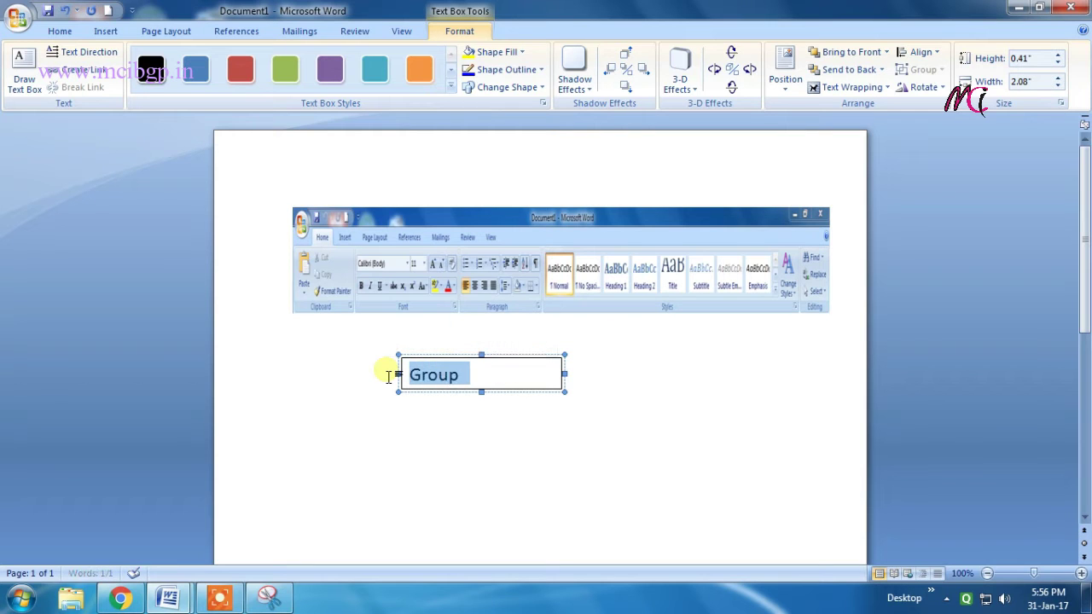
Step: Reduce the "Group" text by one size step, narrow its text box to about 0.92" and give the box the solid green style
key(ctrl+shift+comma)
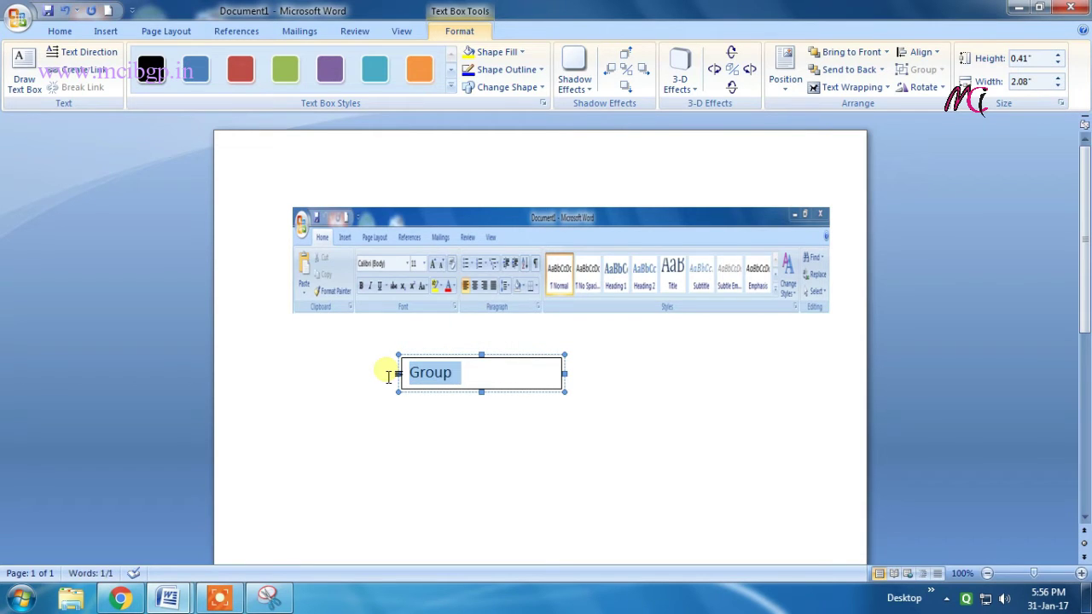
click(571, 375)
mouse_move(475, 388)
mouse_down()
mouse_move(458, 389)
mouse_move(473, 388)
mouse_up()
click(285, 70)
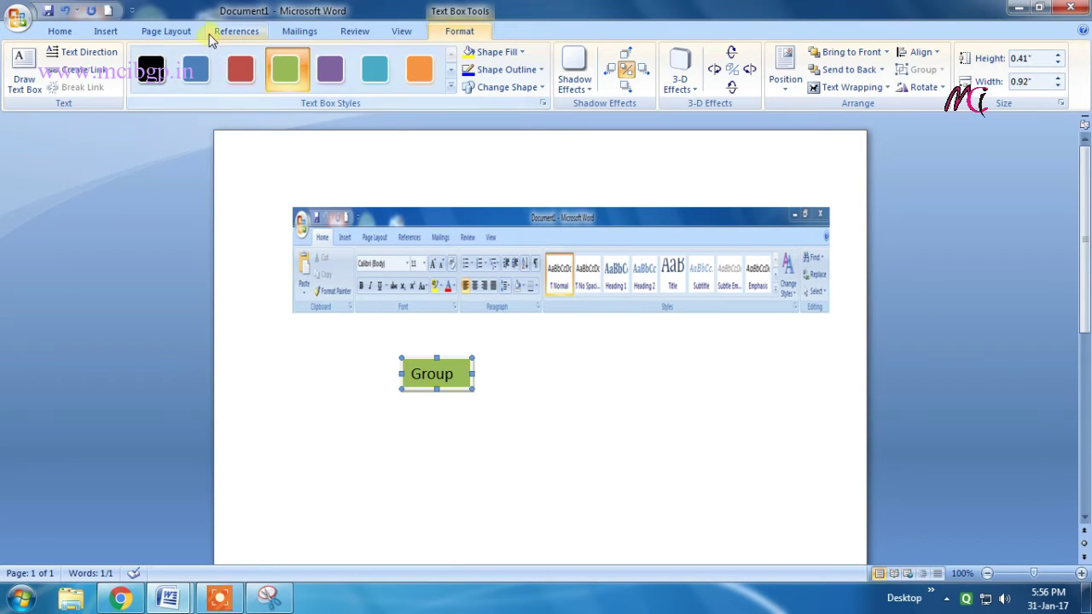
Step: Draw an arrow from the Font group label in the ribbon picture down to the "Group" text box
click(108, 30)
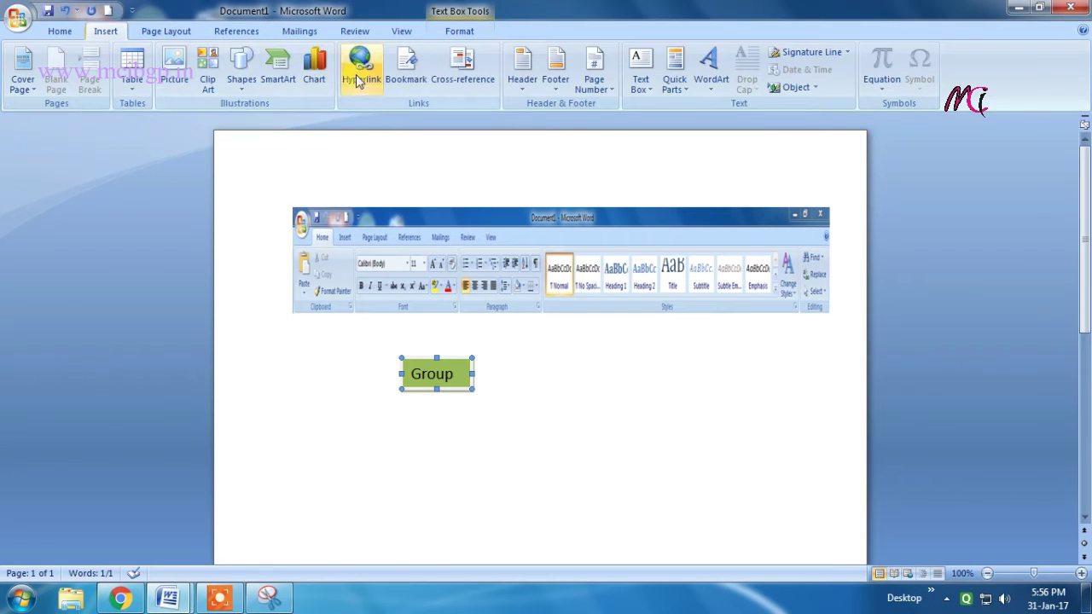
click(243, 75)
click(264, 121)
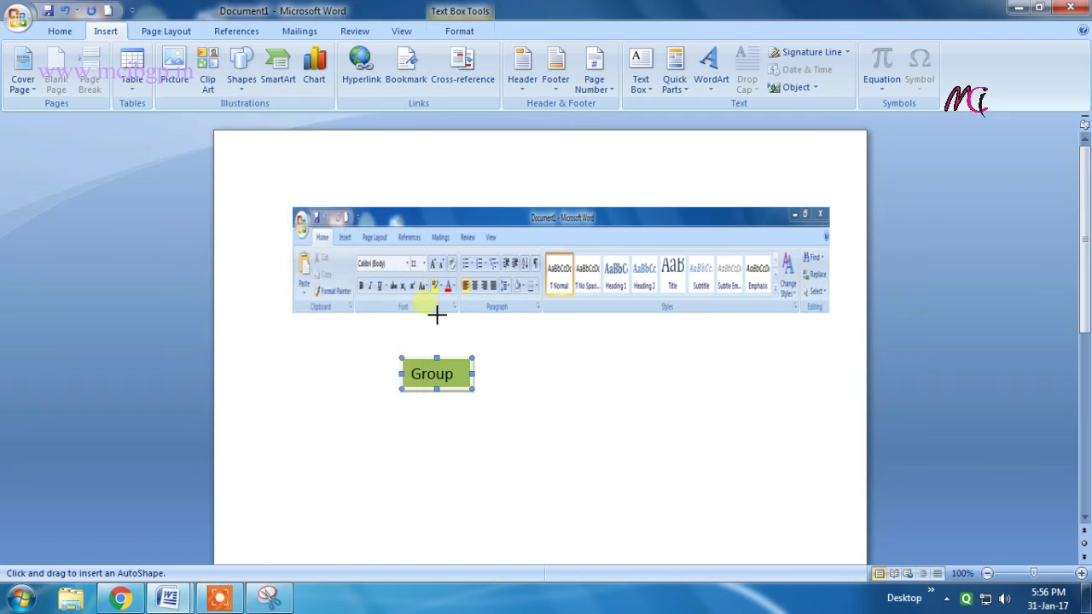
mouse_move(410, 313)
mouse_down()
mouse_move(439, 365)
mouse_move(431, 358)
mouse_up()
click(597, 370)
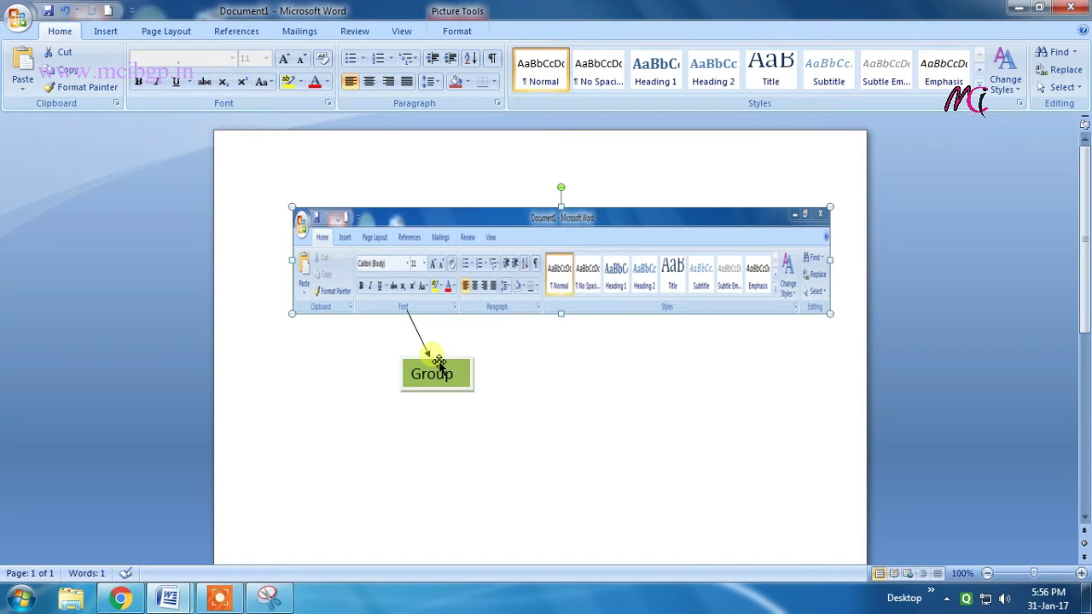
Step: Close the Word document without saving, and capture the whole taskbar with a new snip in the Snipping Tool
click(1070, 7)
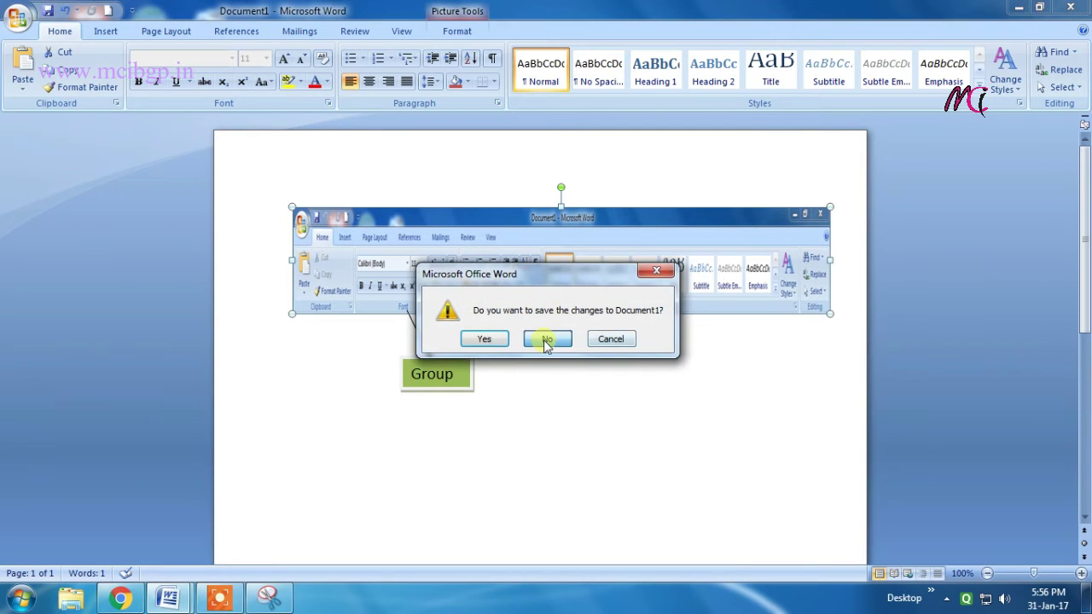
click(552, 338)
click(269, 597)
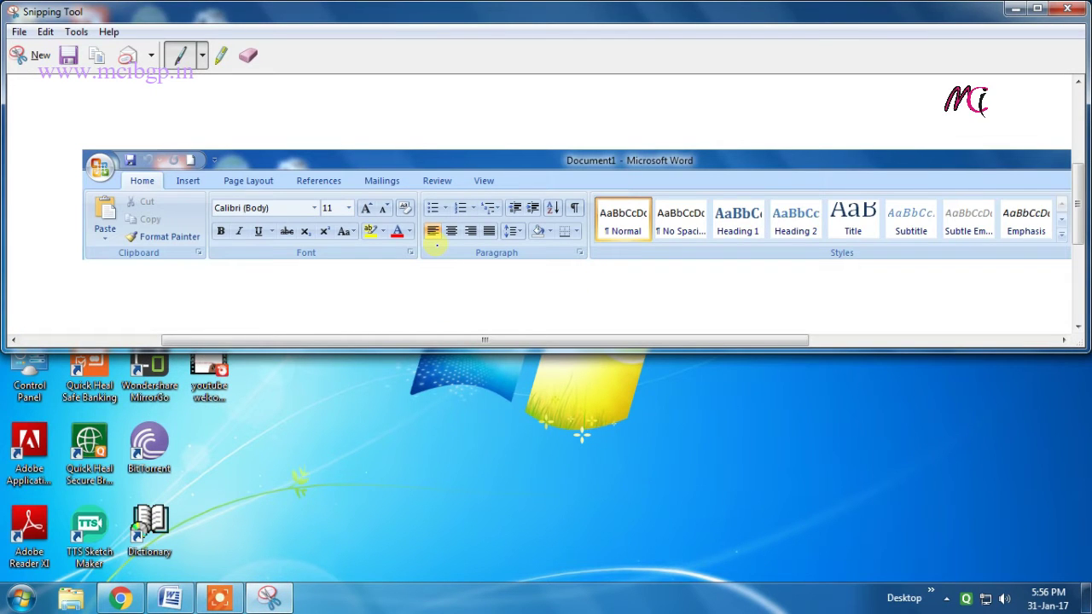
click(39, 58)
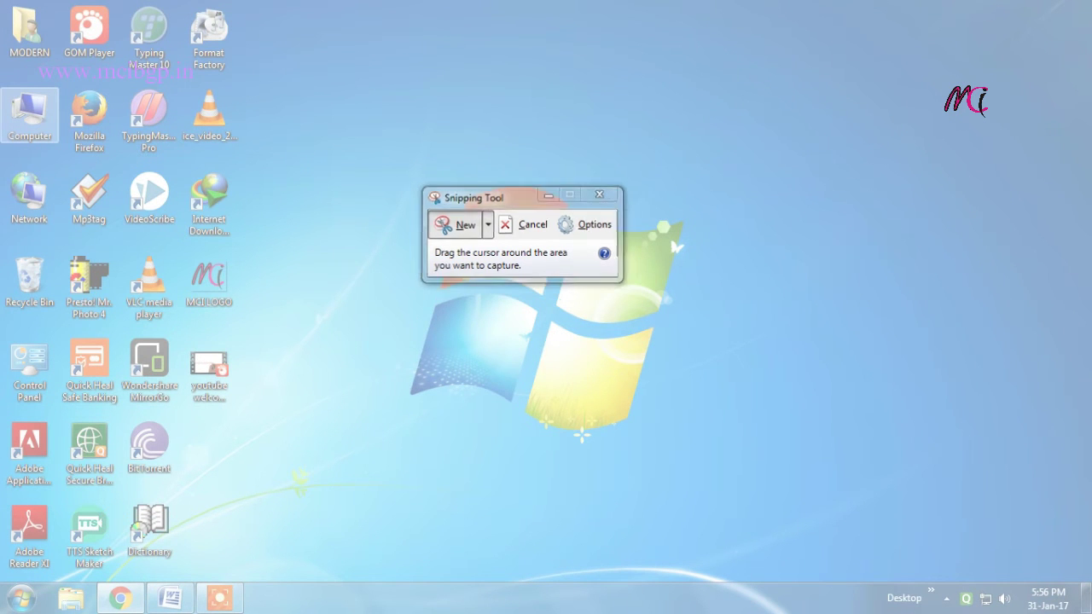
drag(1, 580, 1087, 609)
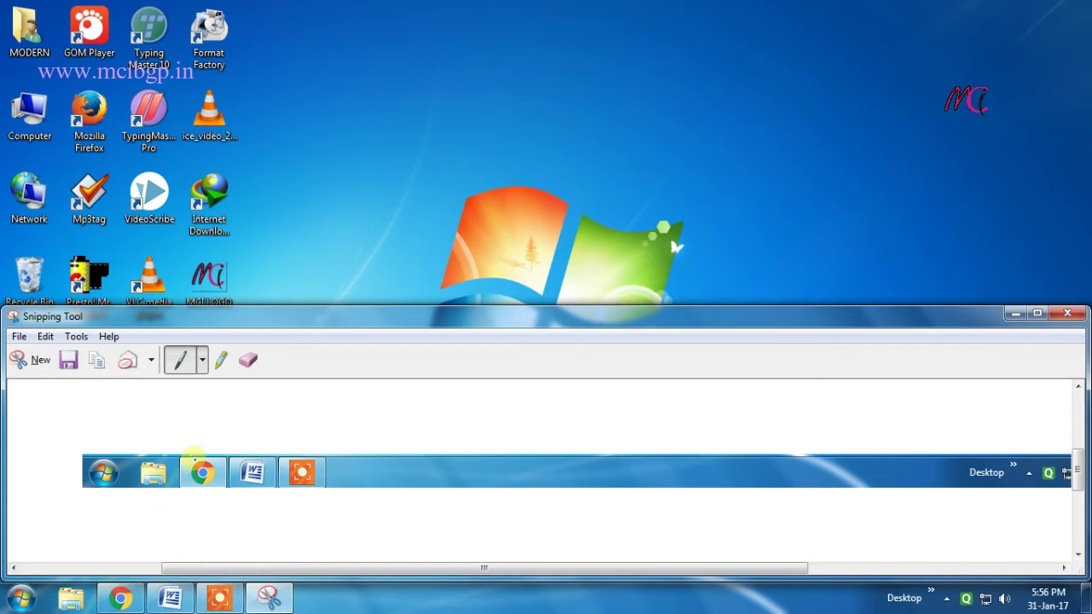
Step: Save the snip to the Desktop as a PNG named "taskbar" and close the Snipping Tool
click(68, 360)
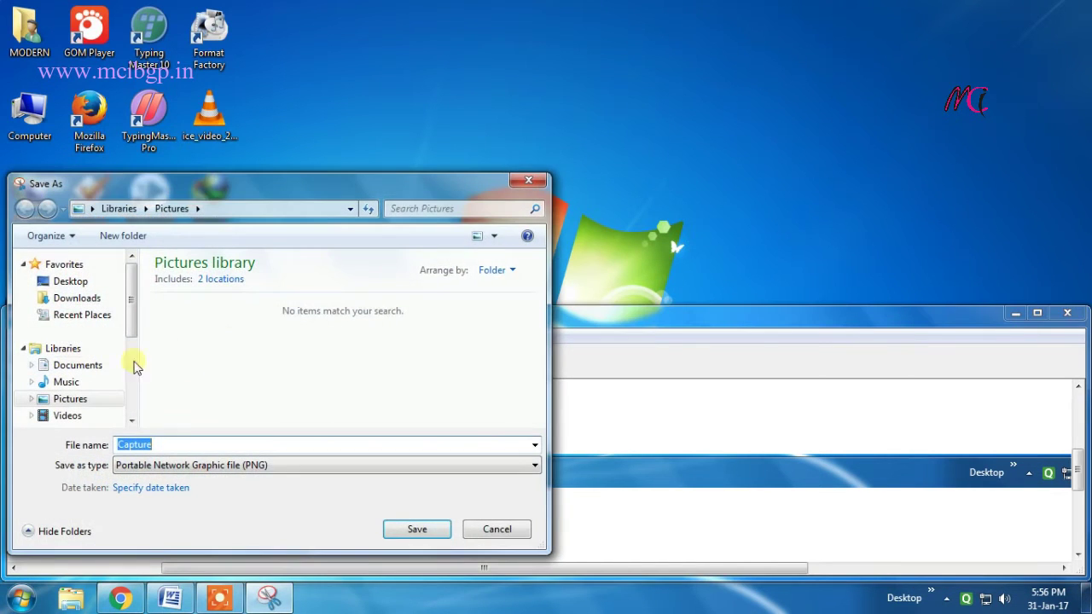
click(69, 282)
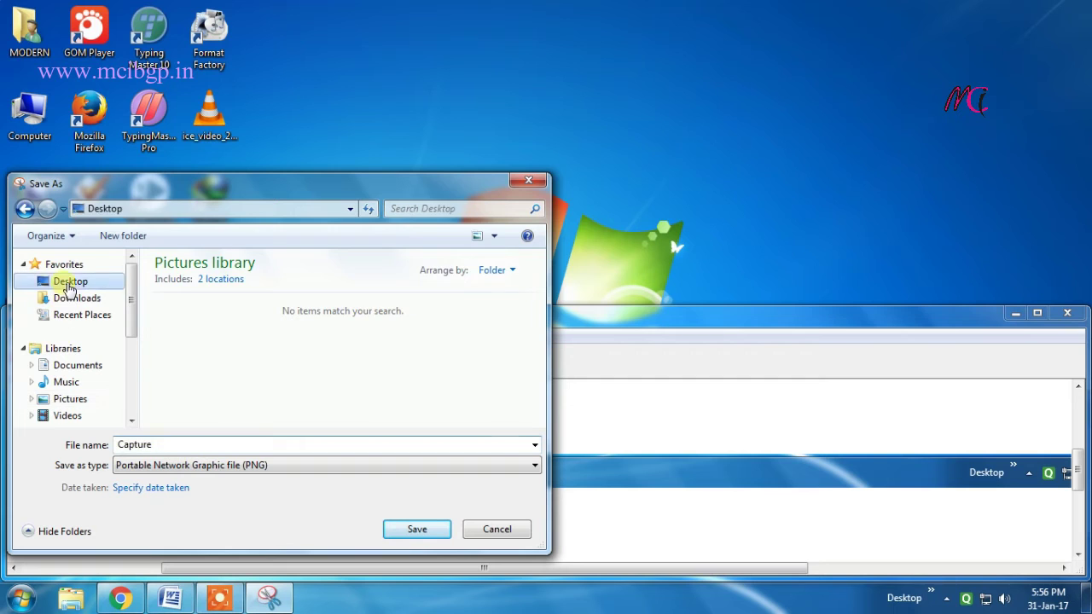
double_click(137, 445)
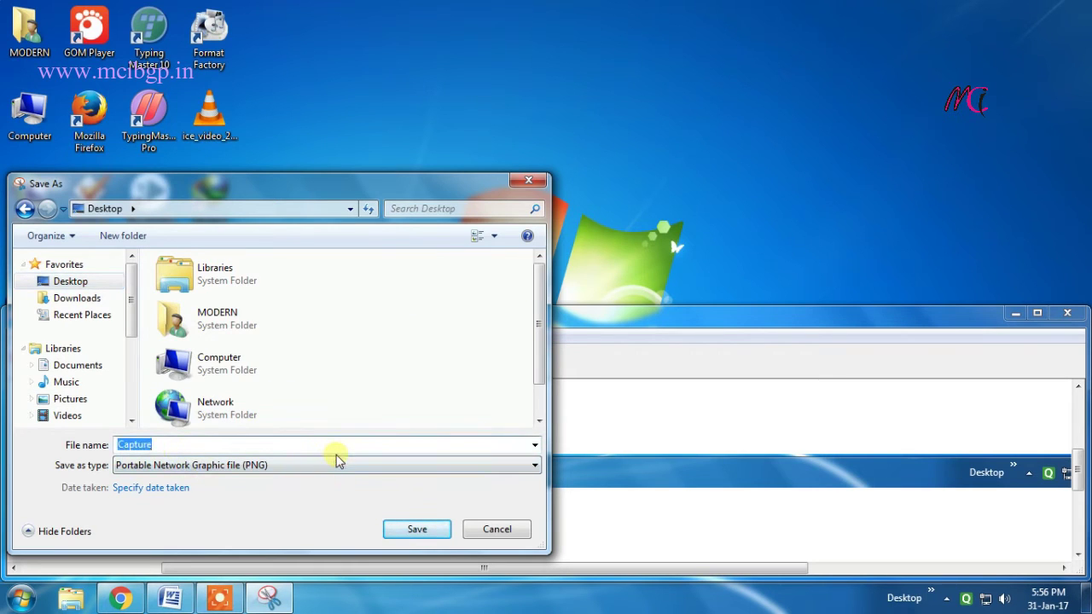
text(taskbar)
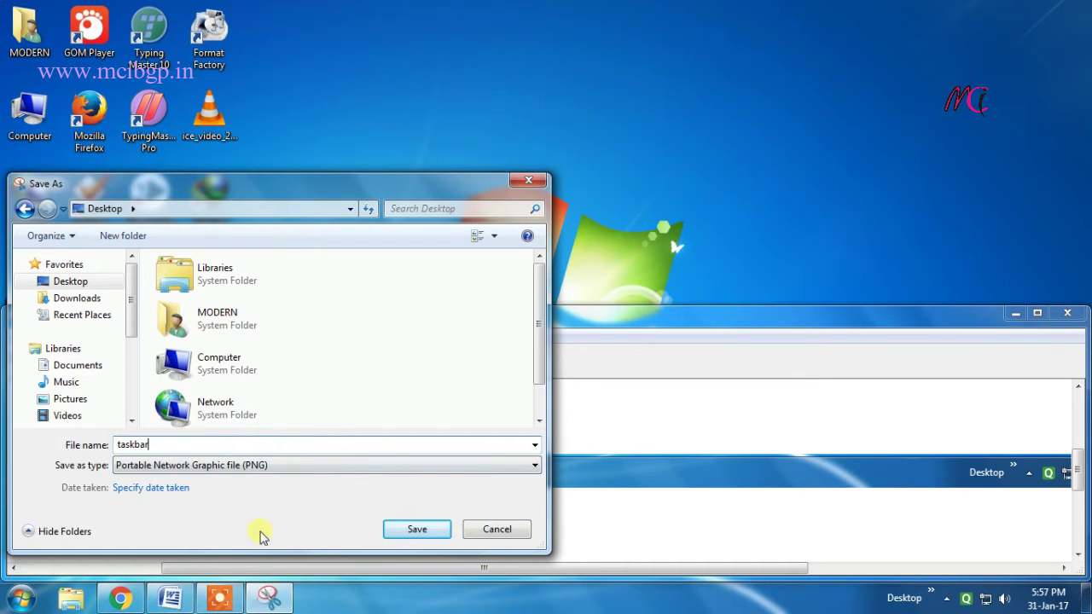
click(395, 533)
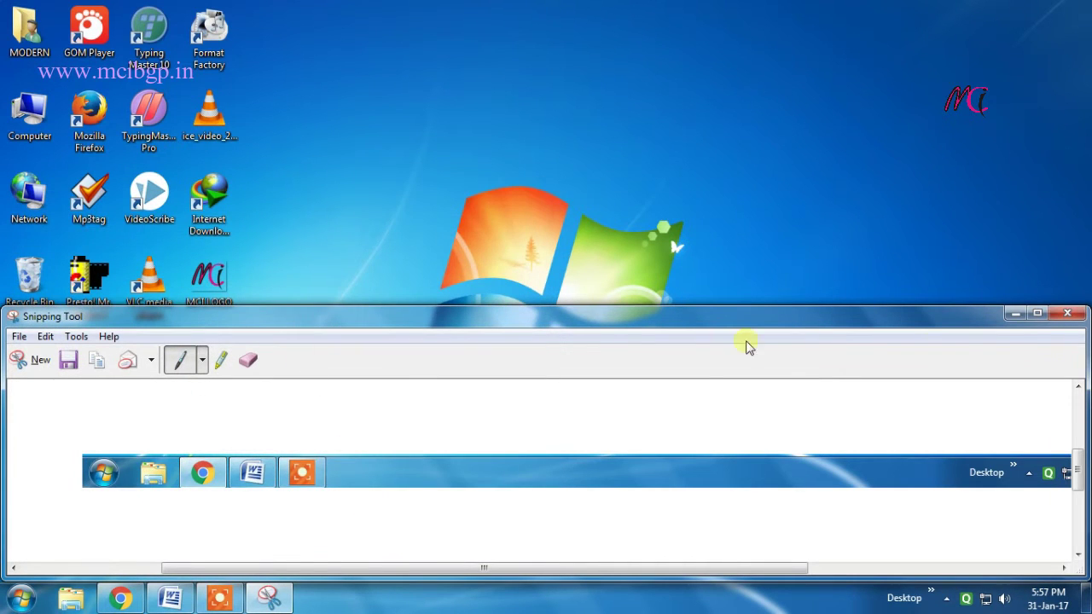
click(1067, 313)
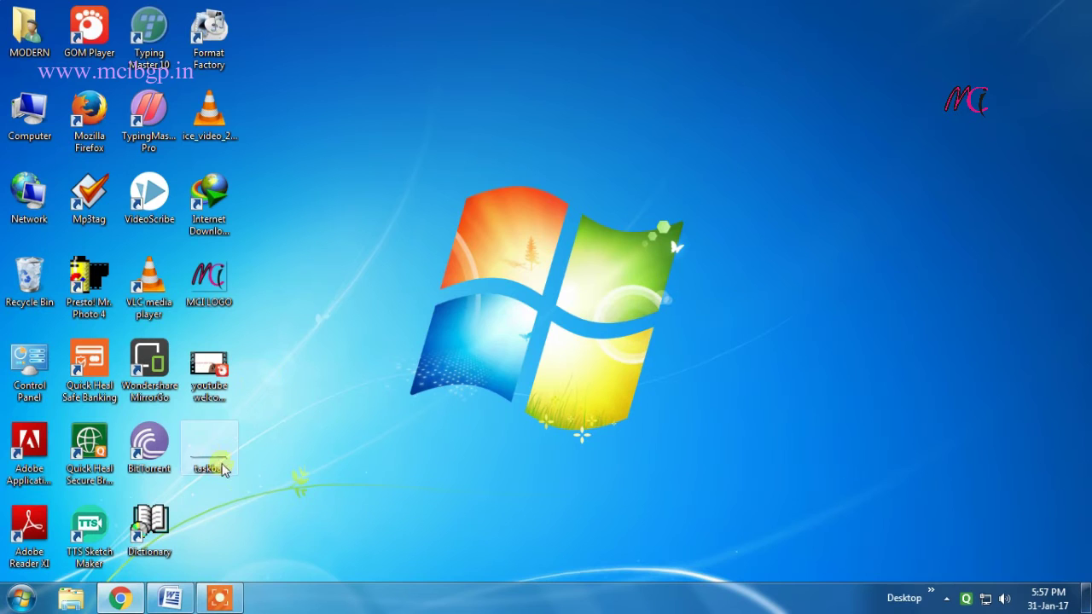
Step: View the saved taskbar picture from the desktop in Windows Photo Viewer and close the viewer
double_click(220, 468)
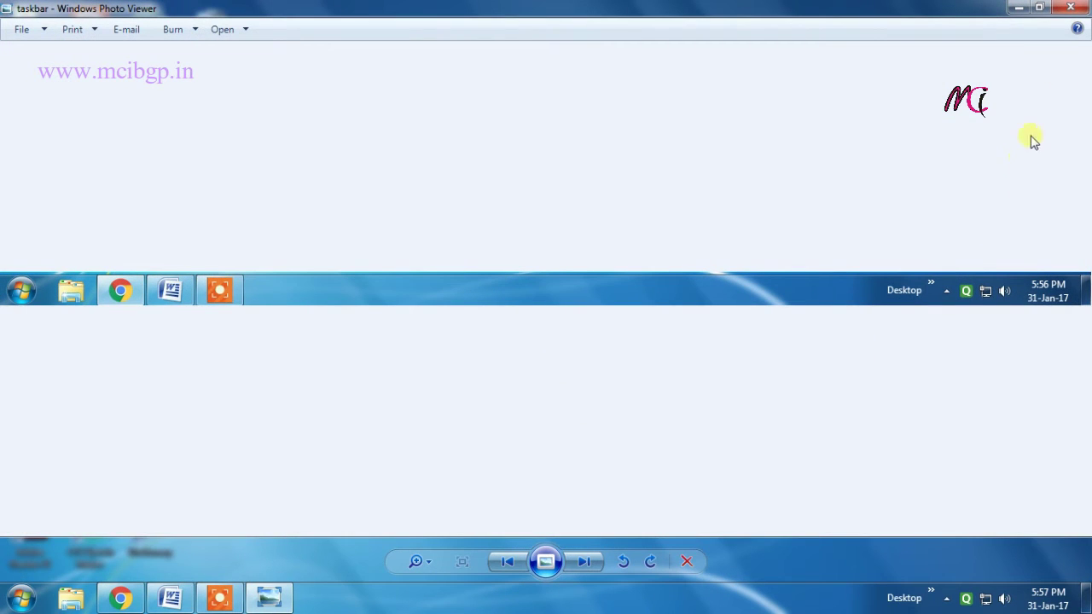
click(1071, 8)
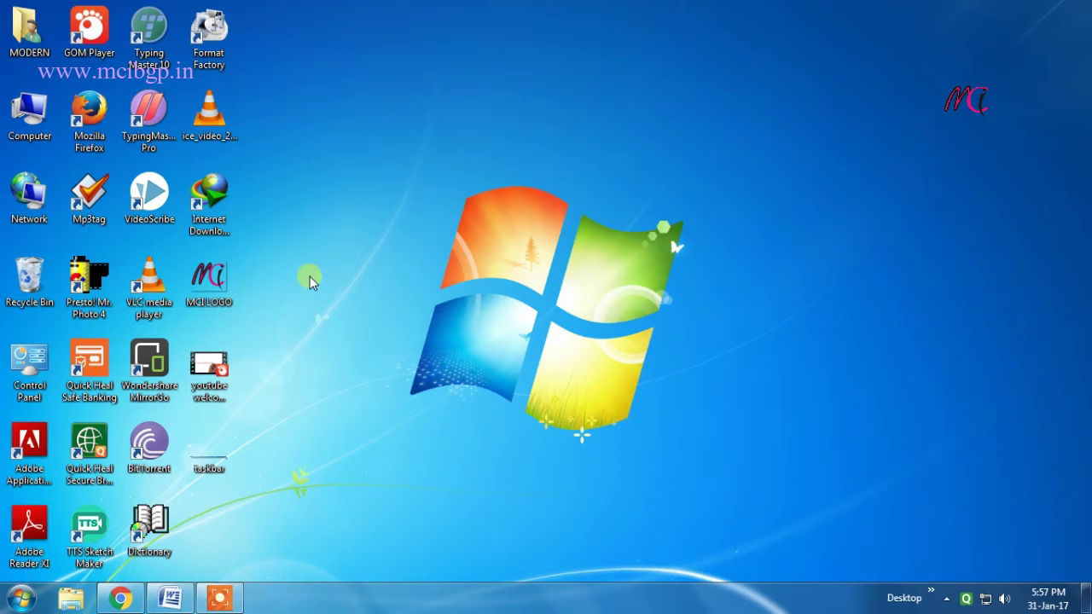
Step: Launch the Magnifier from the Ease of Access folder of the Windows accessories
click(20, 599)
click(51, 527)
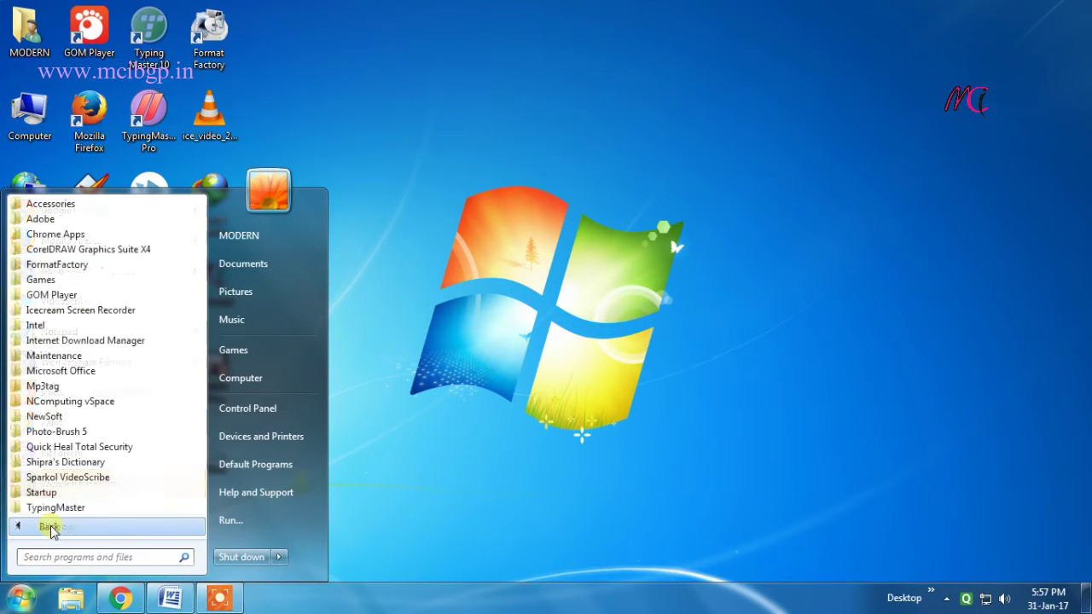
click(64, 208)
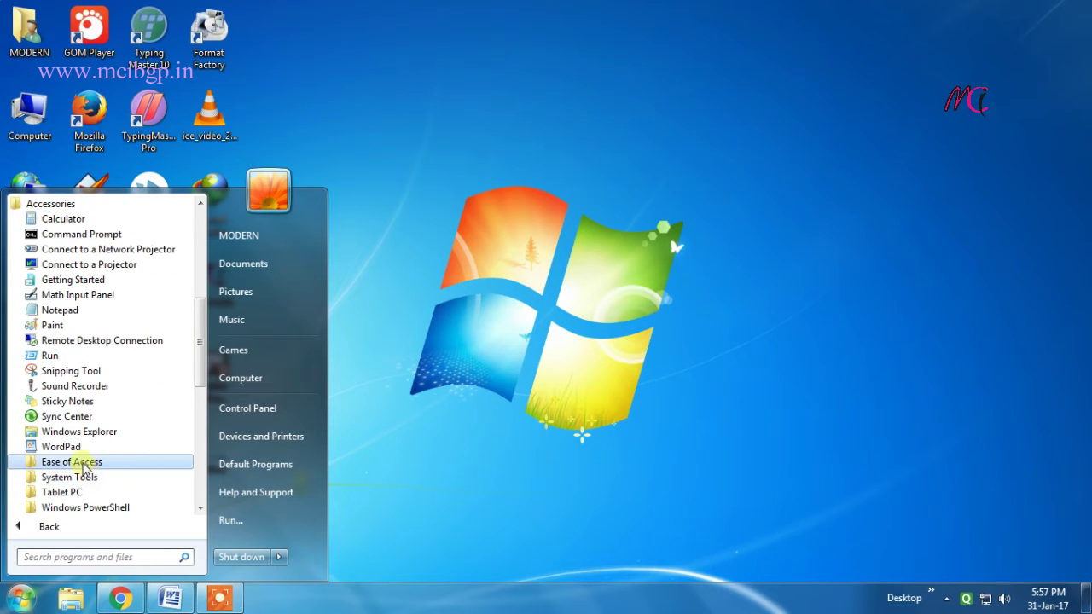
click(84, 465)
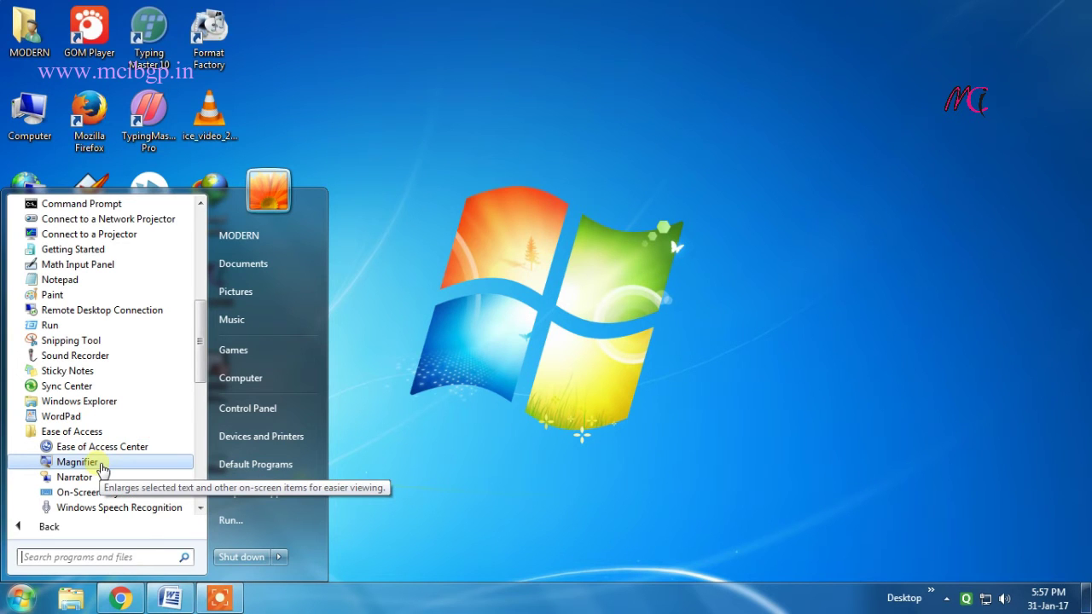
click(96, 462)
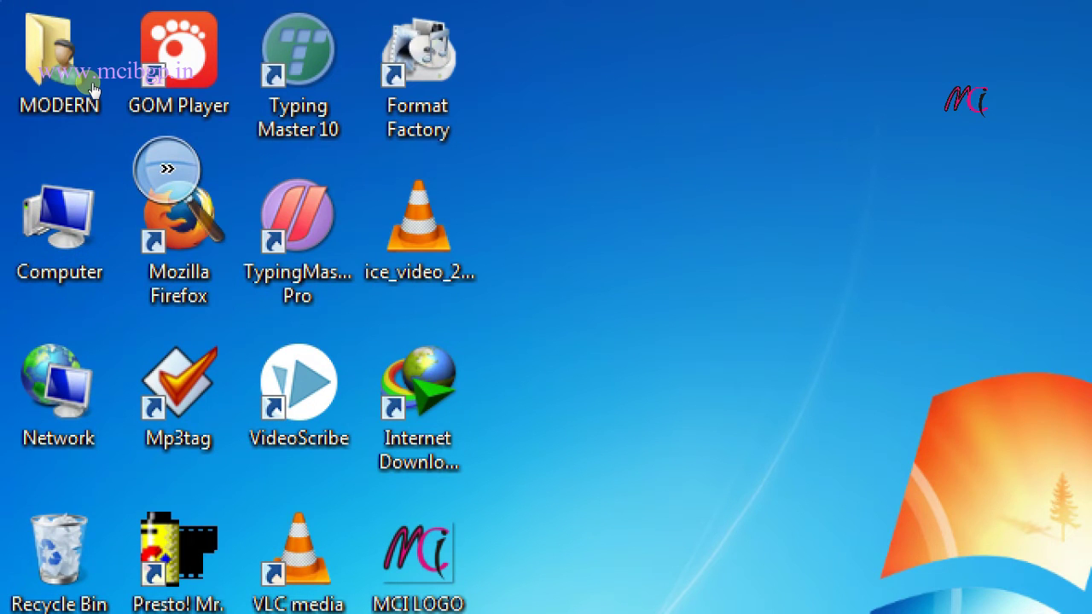
Step: Magnify the desktop to 300%, return the view to 100% and close the Magnifier
click(167, 168)
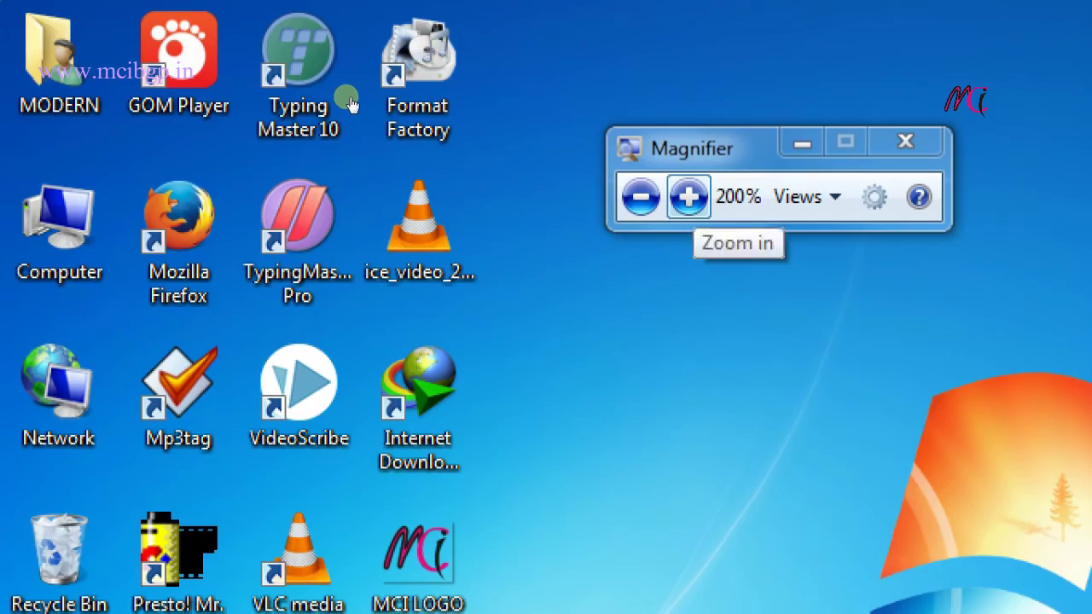
click(688, 194)
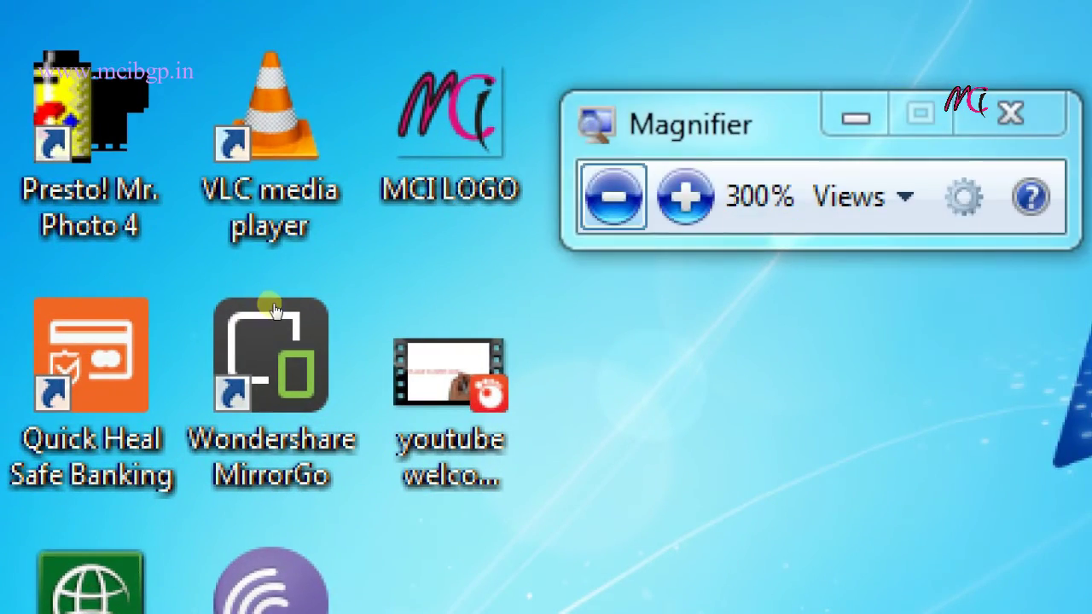
key(super+minus)
key(super+minus)
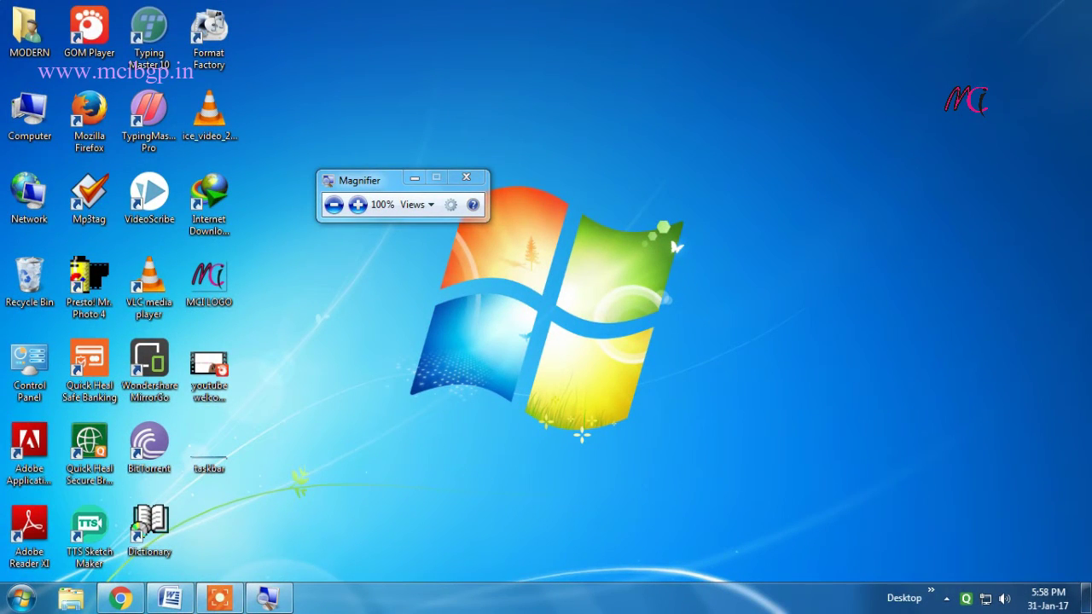
click(331, 199)
click(465, 182)
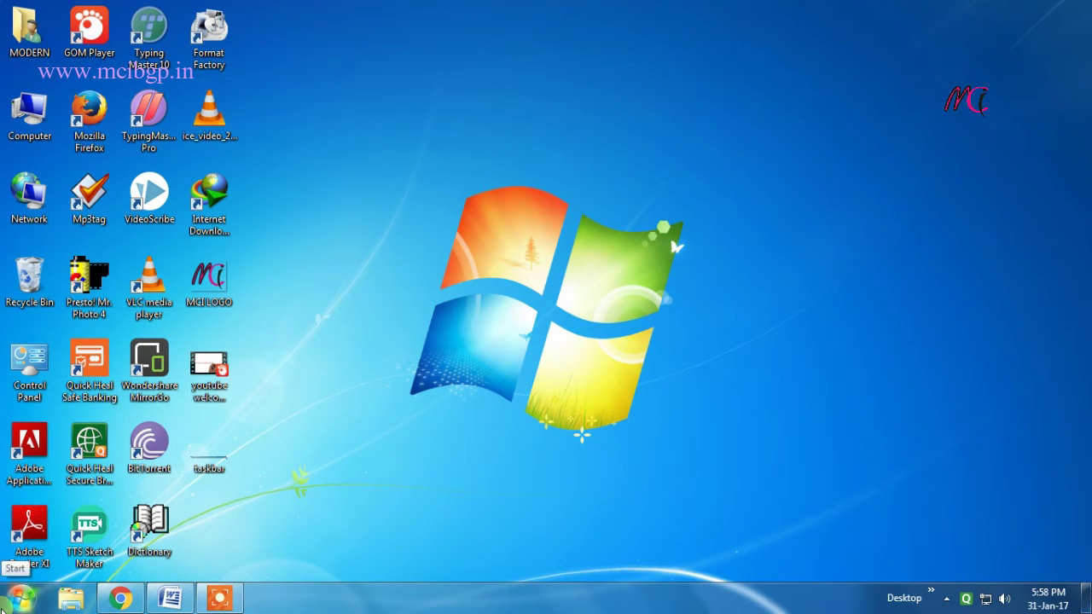
Step: Launch the On-Screen Keyboard from the Ease of Access folder of the Windows accessories
click(8, 601)
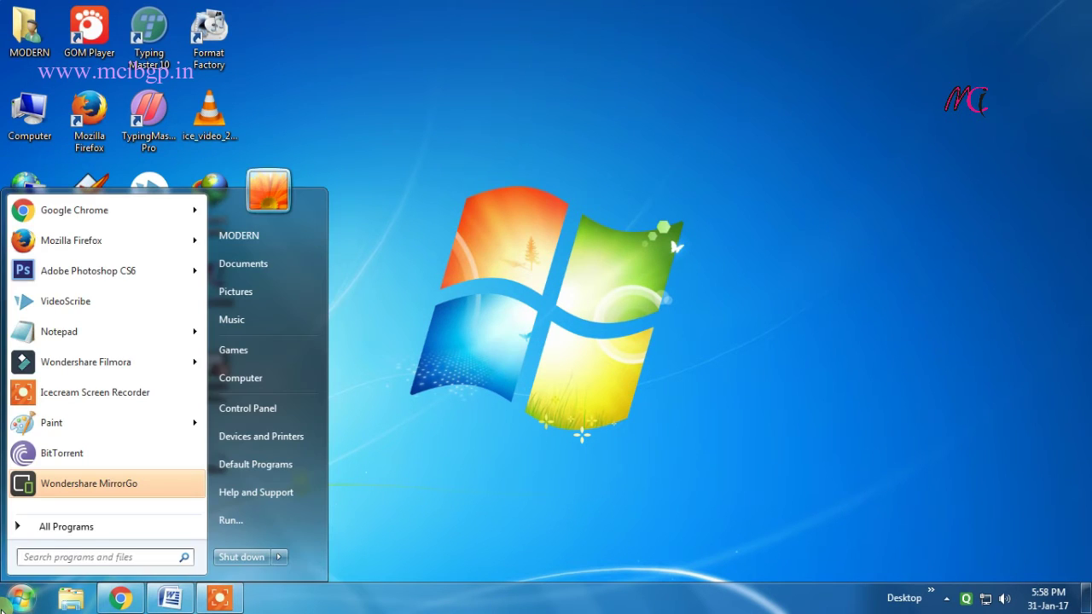
click(109, 532)
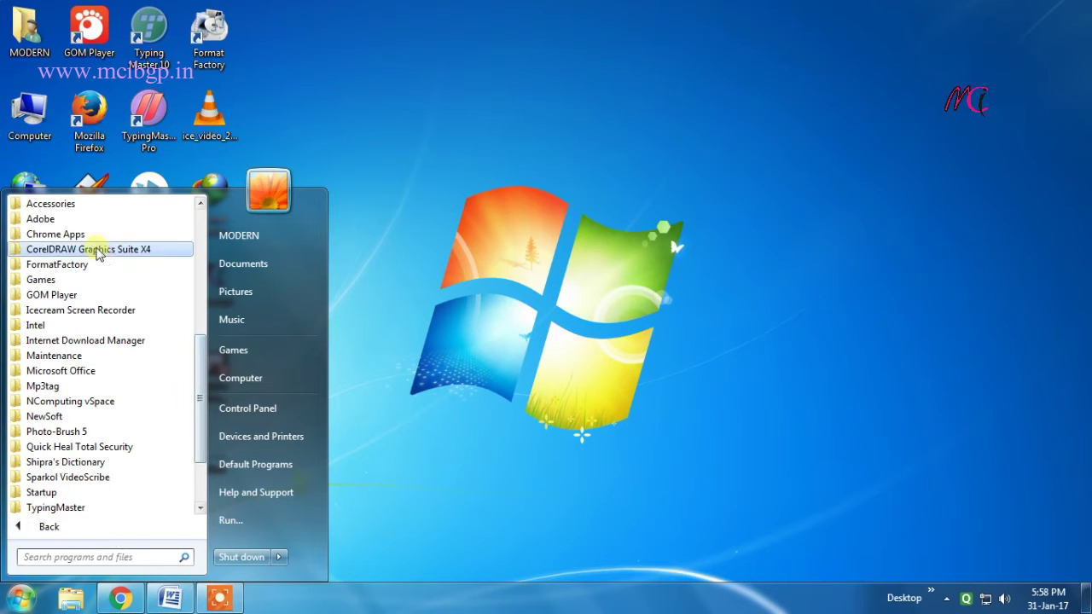
click(75, 204)
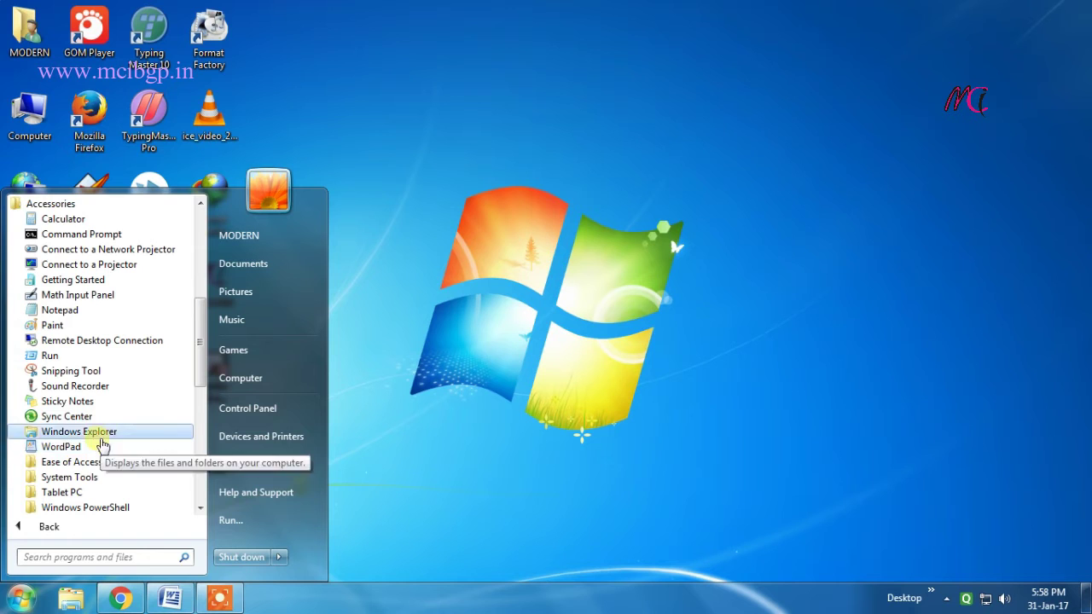
click(92, 461)
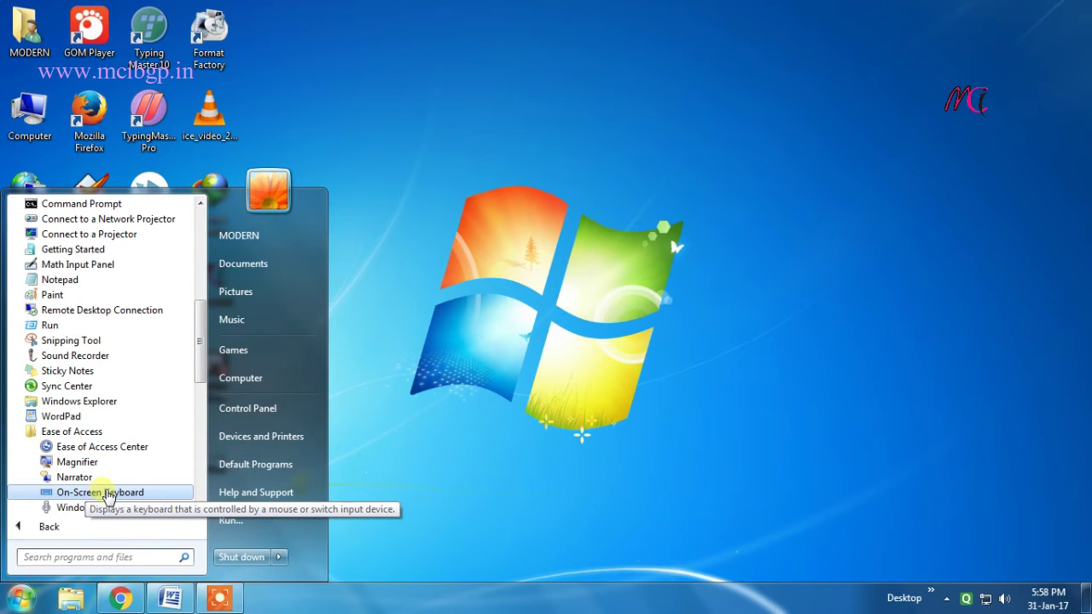
click(108, 493)
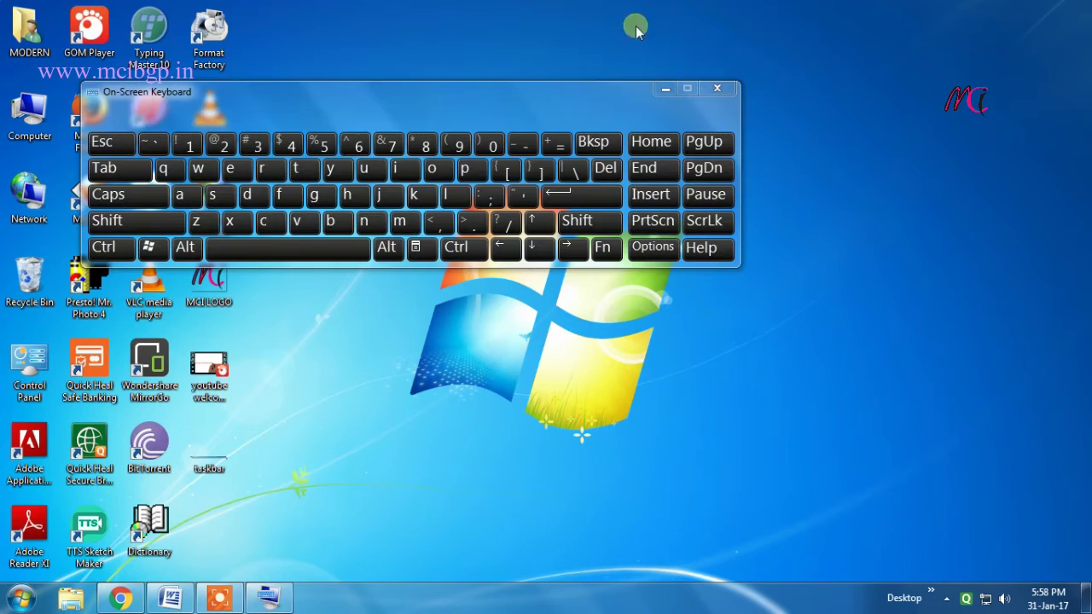
Step: Move the On-Screen Keyboard to just above the taskbar and try it with the letters "jfk"
drag(450, 100, 606, 406)
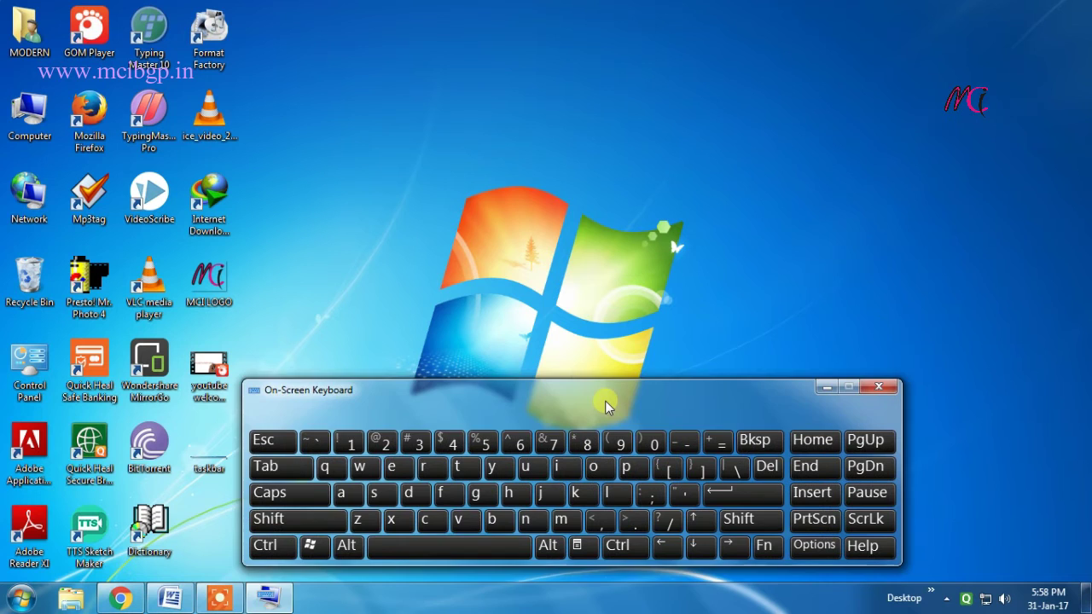
text(jfk)
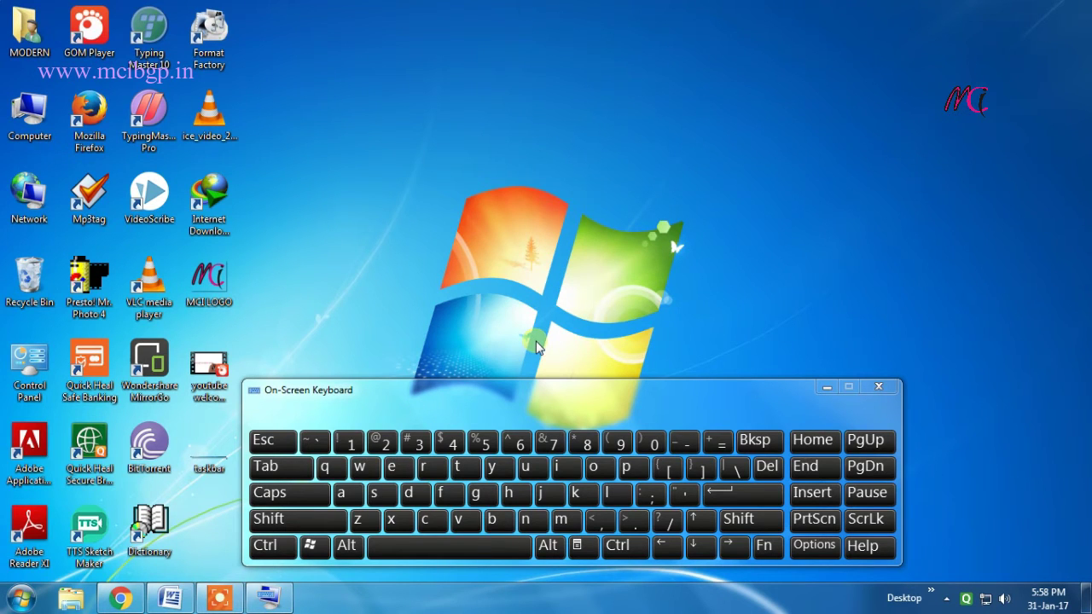
Step: Search the installed programs for "wordpad" and open WordPad with a blank document
click(20, 597)
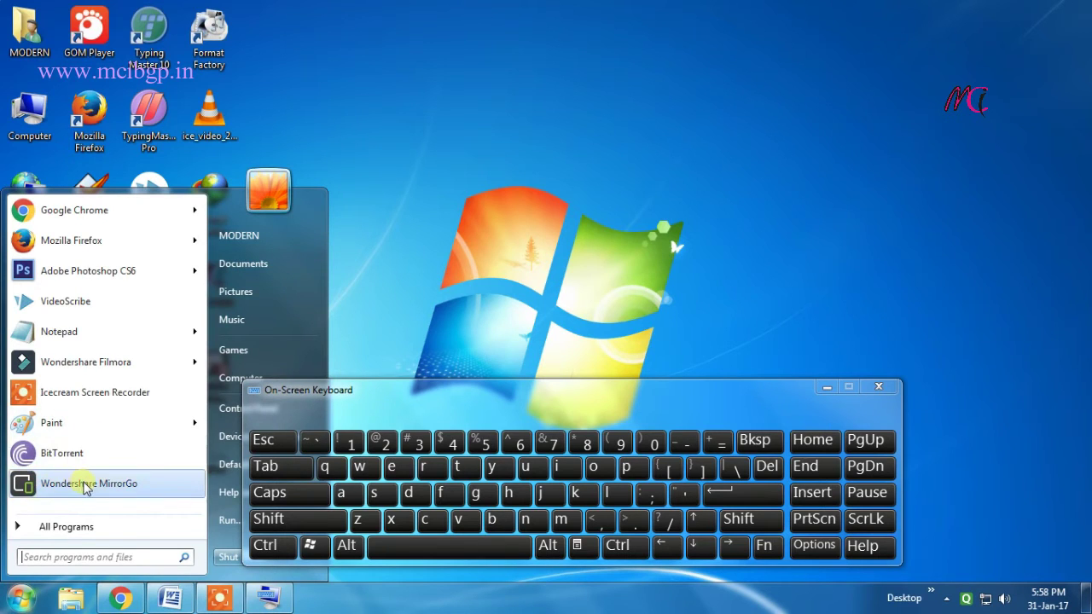
text(wordpad)
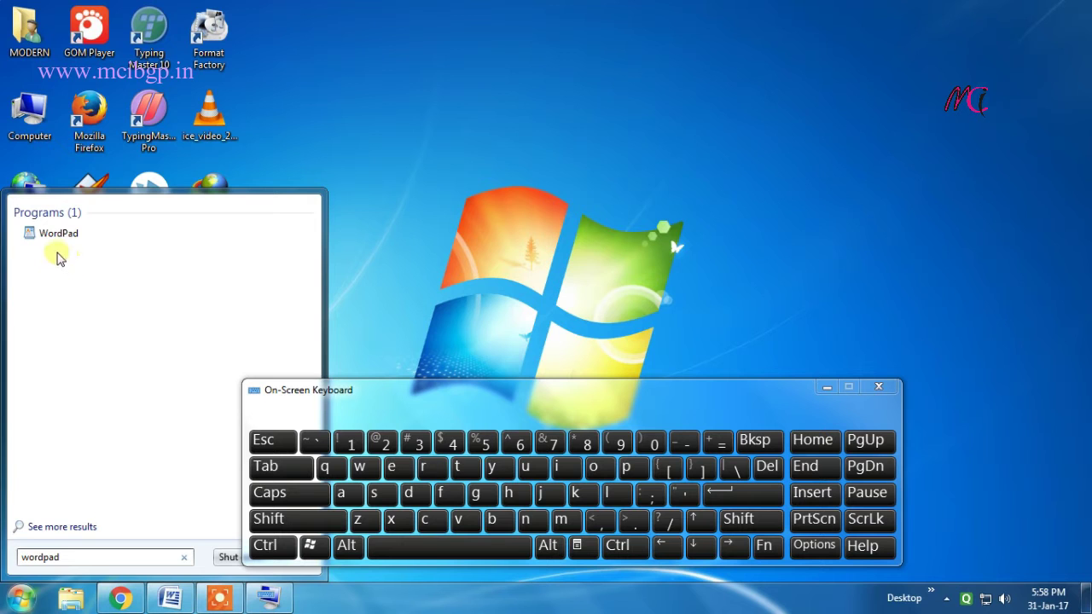
click(57, 248)
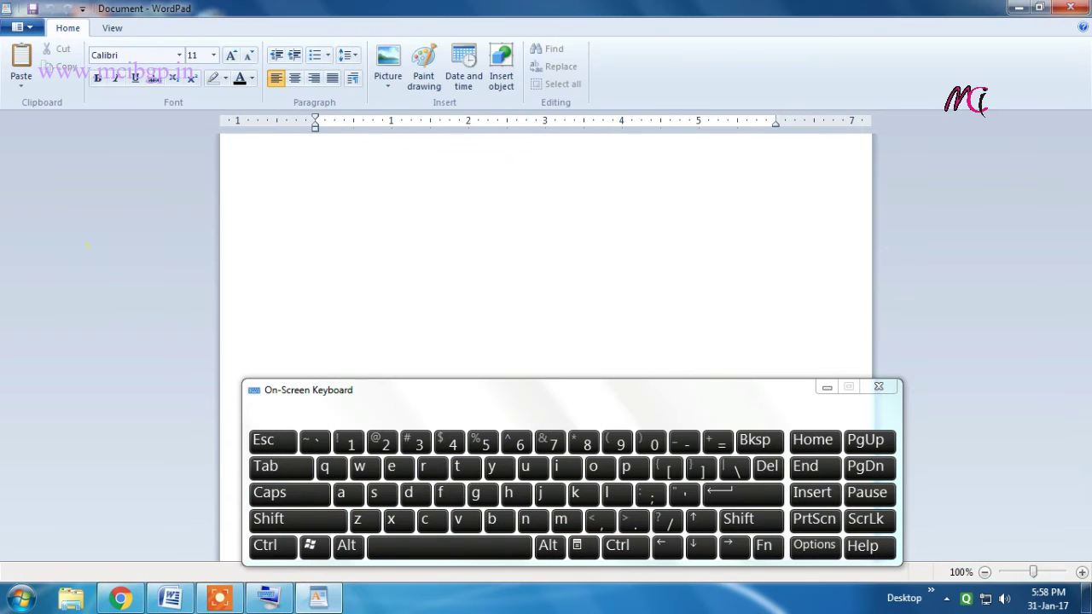
Step: Turn on Caps Lock on the On-Screen Keyboard and enter "YGDRHDF" in the WordPad document
click(278, 499)
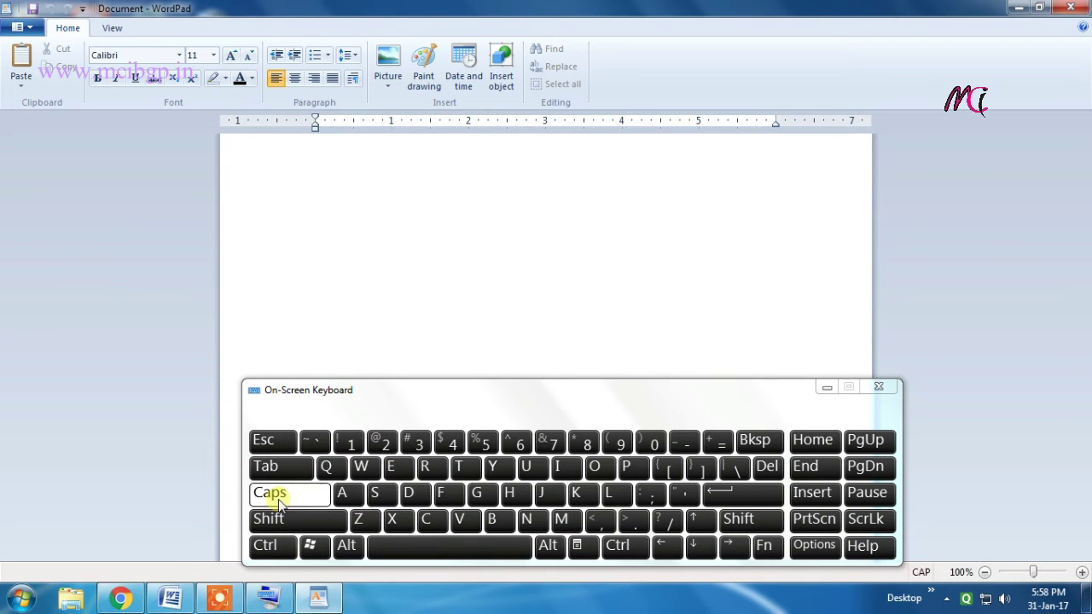
click(492, 466)
click(476, 493)
click(408, 493)
click(424, 467)
click(508, 493)
click(408, 493)
click(444, 493)
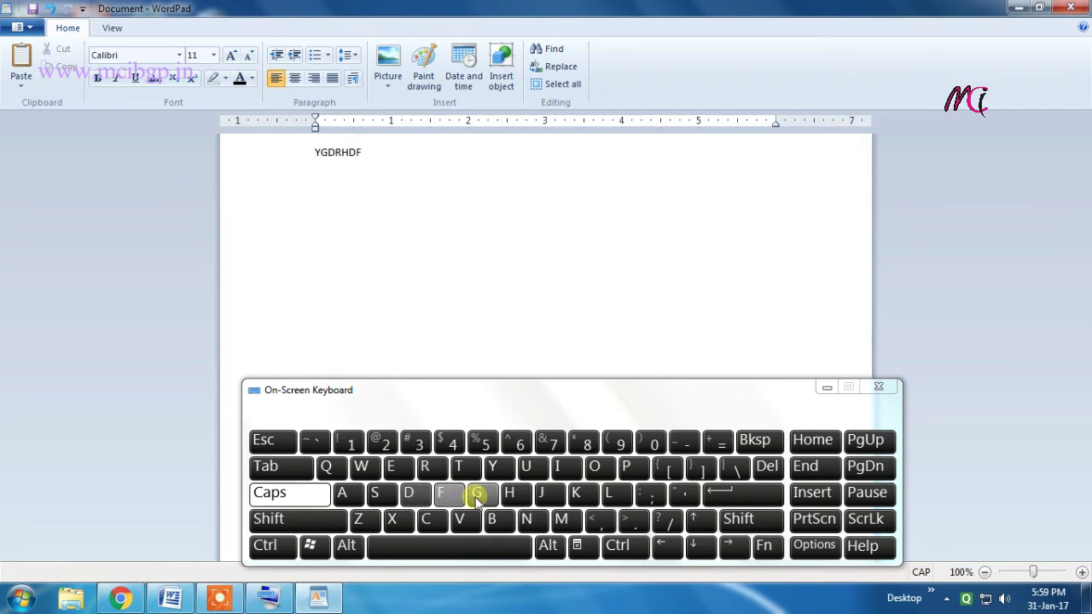
Step: Use the On-Screen Keyboard's Shift to add "@" to the WordPad text, followed by a few more capital letters
click(299, 522)
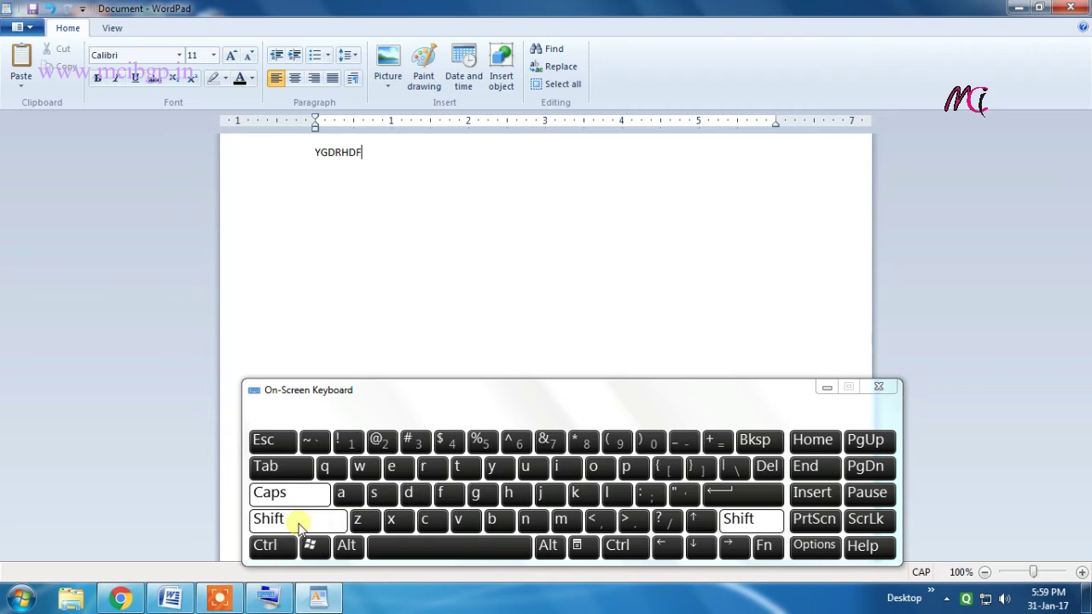
click(380, 444)
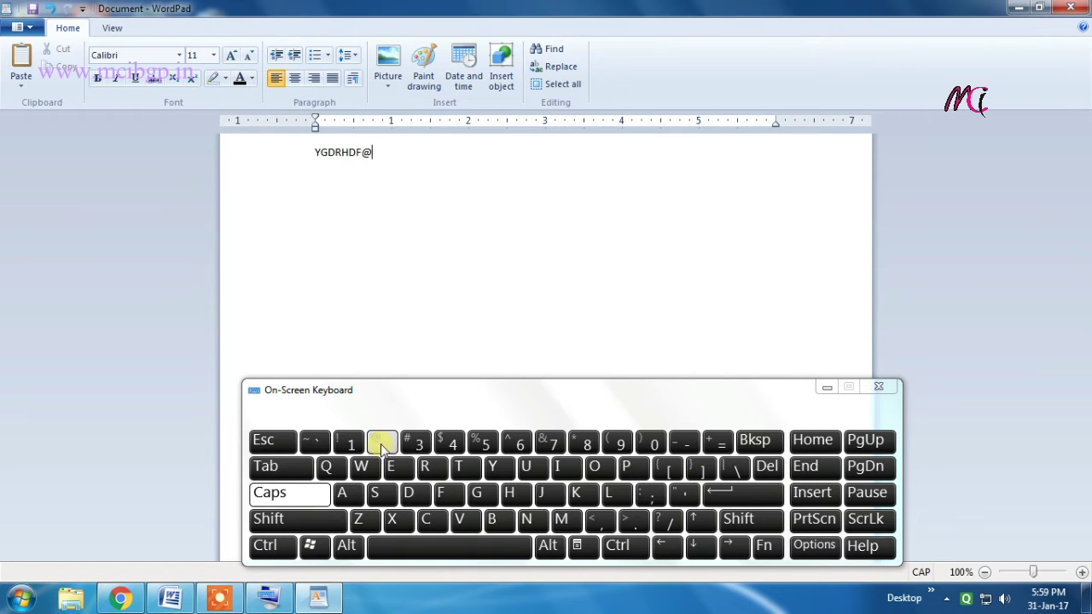
click(509, 494)
click(441, 493)
click(458, 466)
click(527, 467)
click(450, 494)
Step: Close WordPad without saving the document and close the On-Screen Keyboard
click(1070, 8)
click(577, 301)
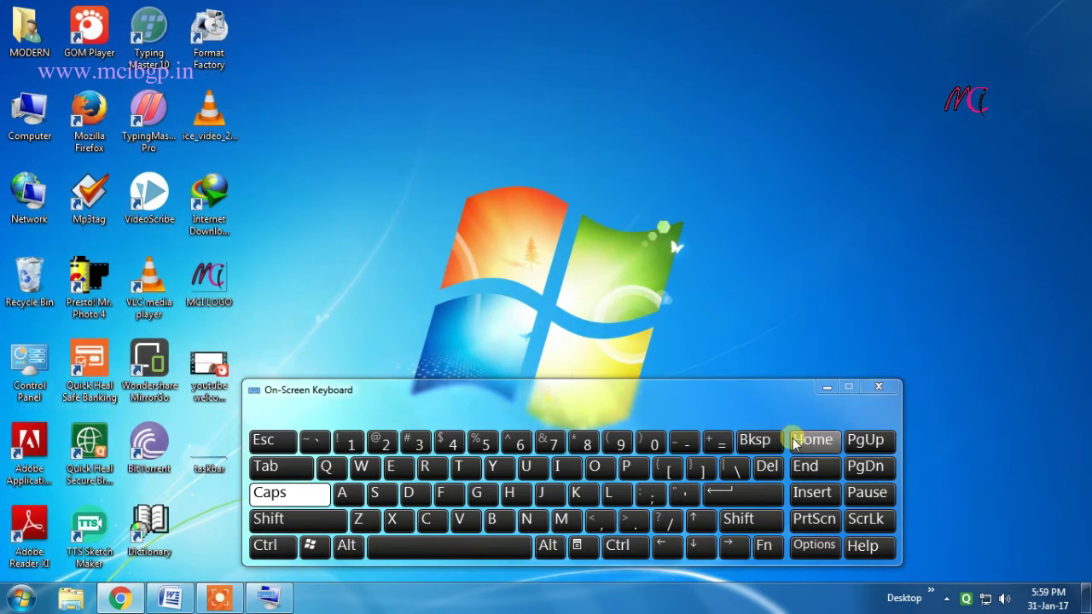
click(879, 388)
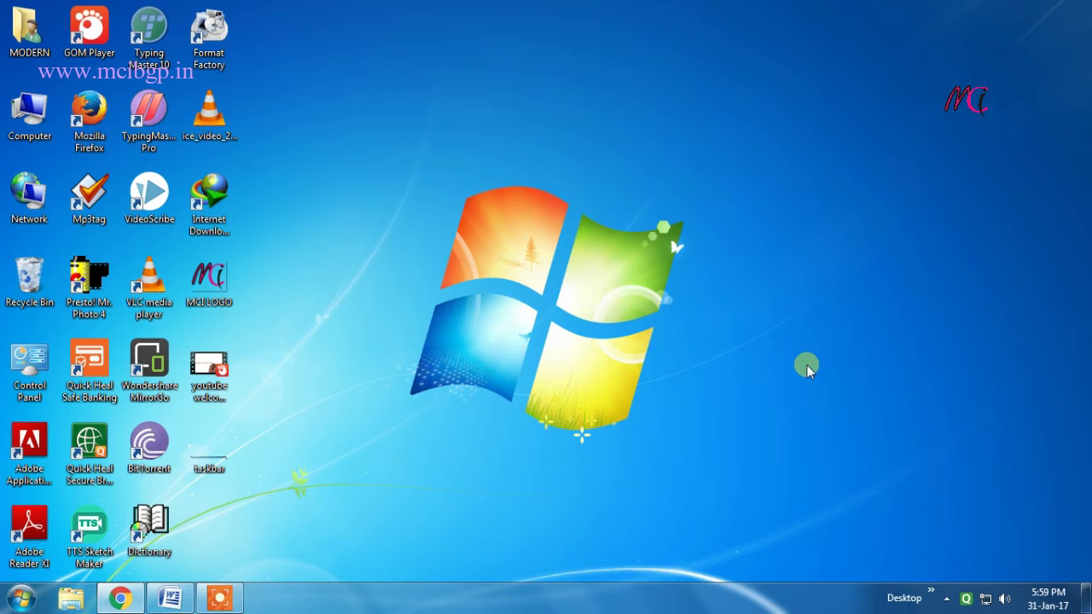
Step: Launch System Information from the System Tools folder of the Windows accessories
click(23, 602)
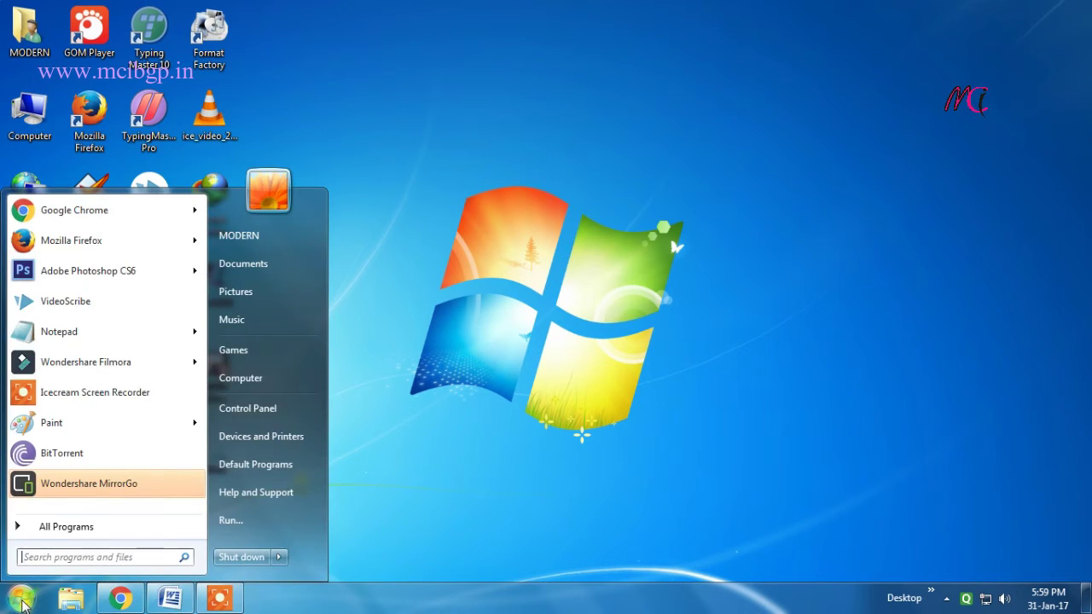
click(86, 529)
click(50, 204)
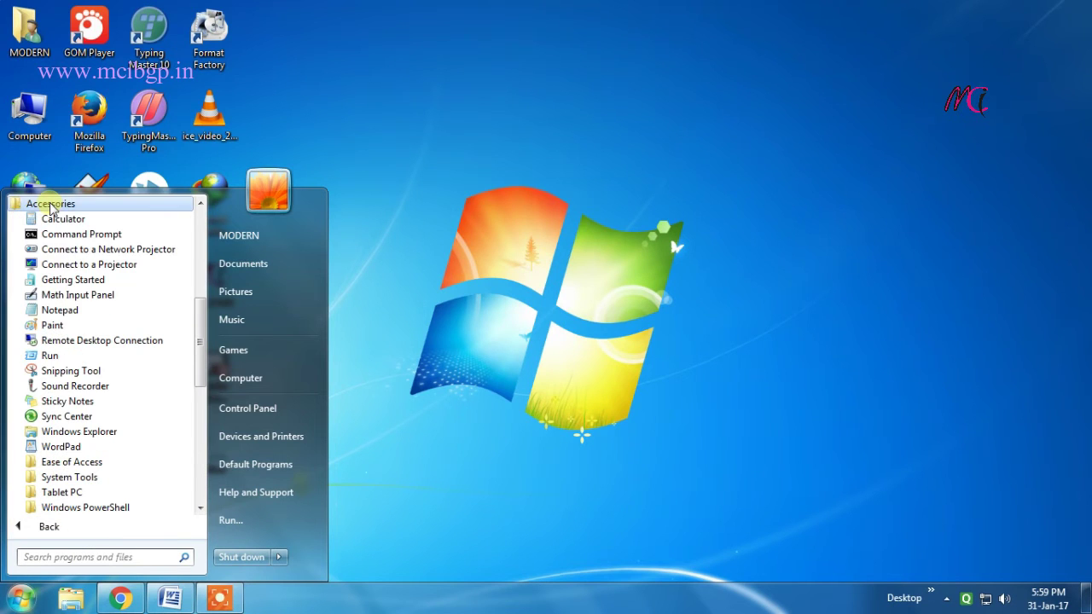
scroll(119, 465, down, 1)
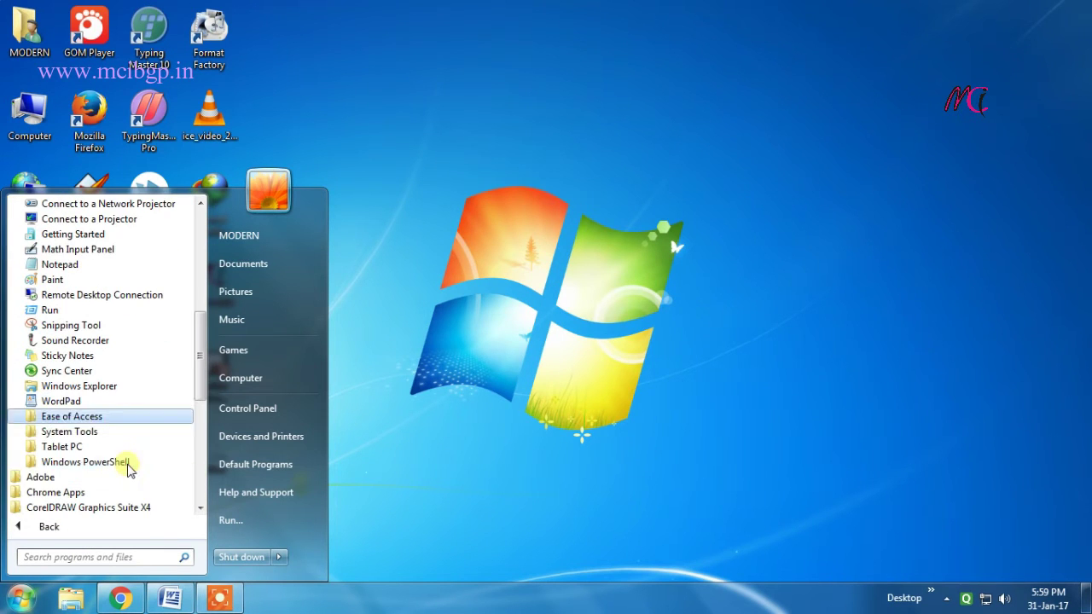
click(92, 433)
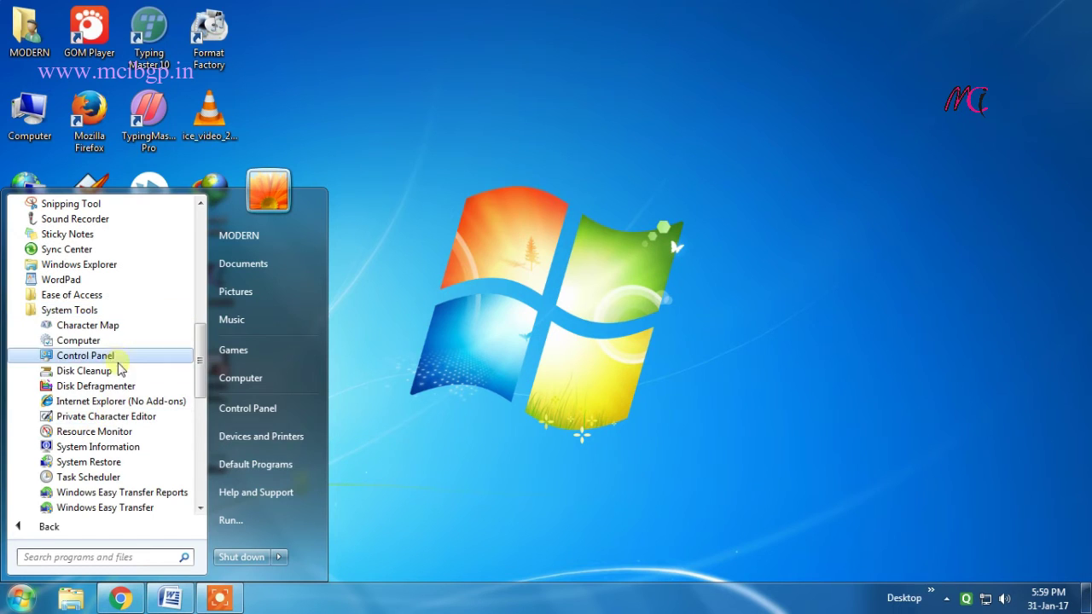
click(139, 448)
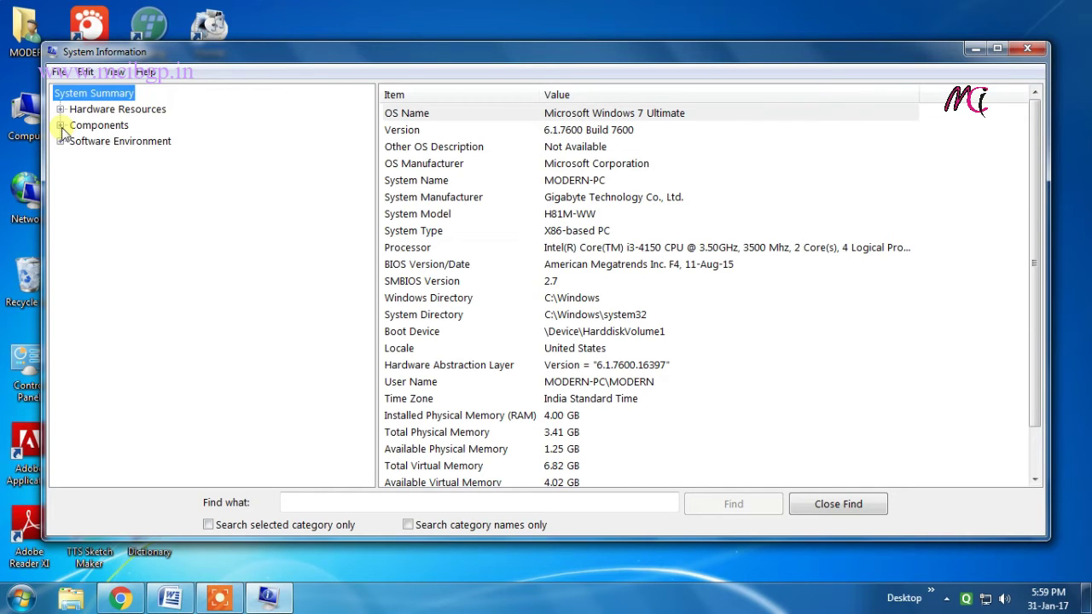
Step: Examine the hard disk's size under Components, Storage, Disks, and close System Information
click(61, 125)
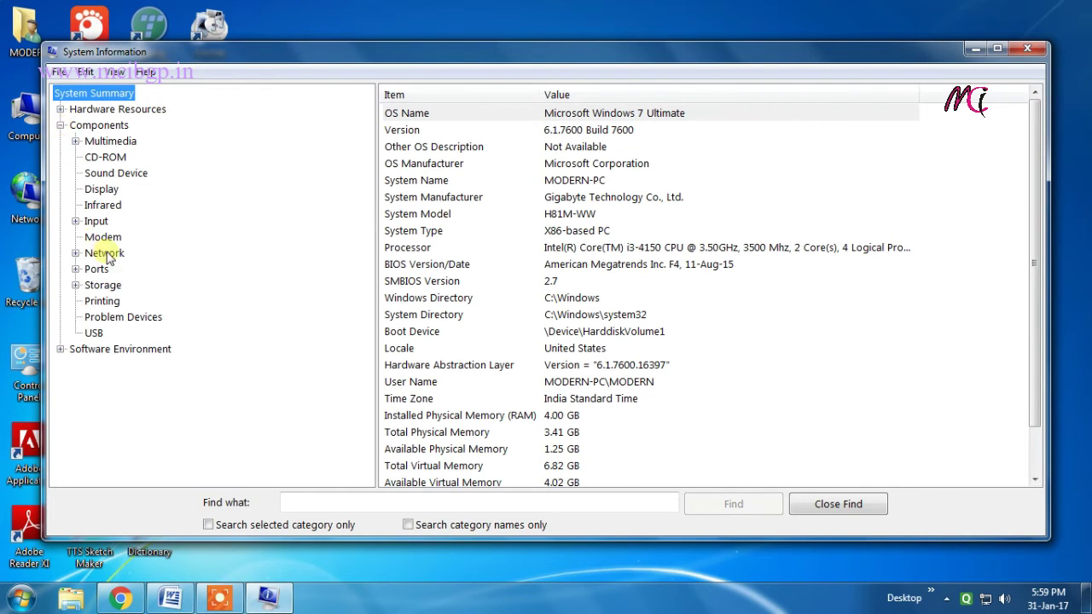
click(76, 285)
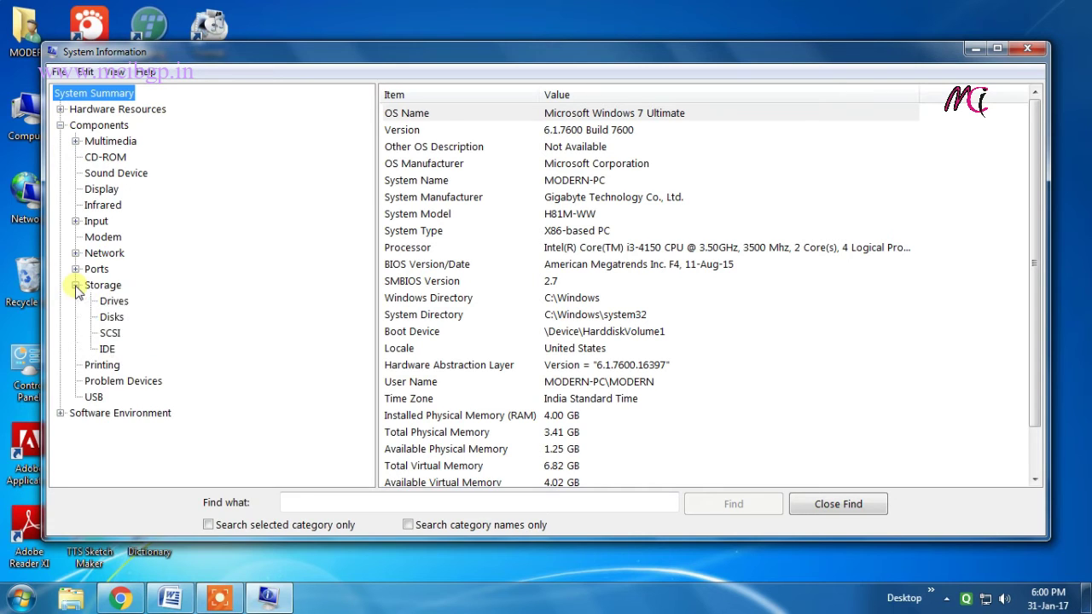
click(112, 319)
click(482, 320)
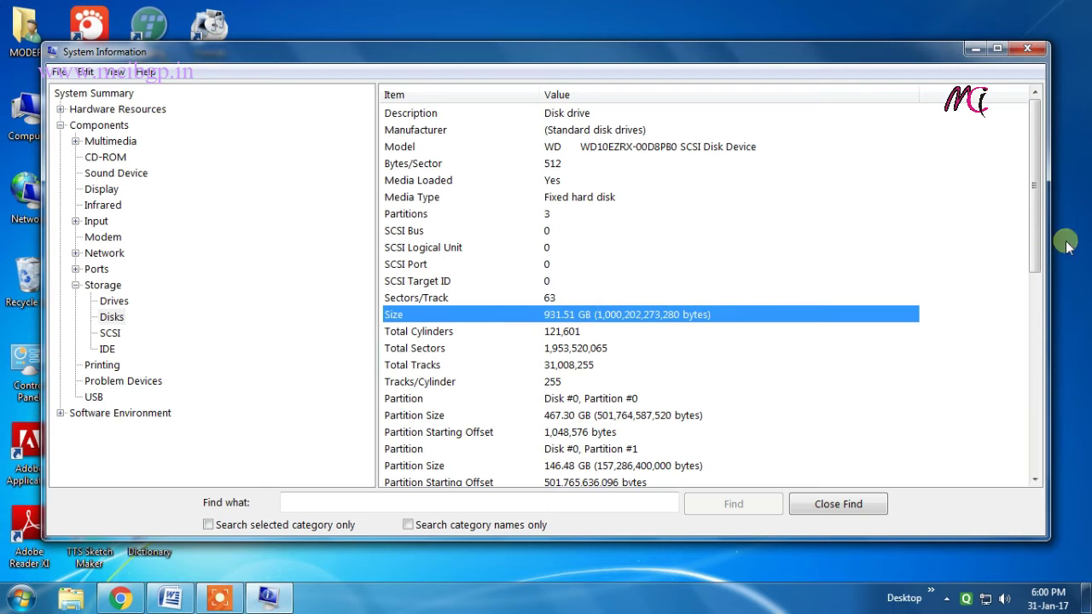
click(1034, 49)
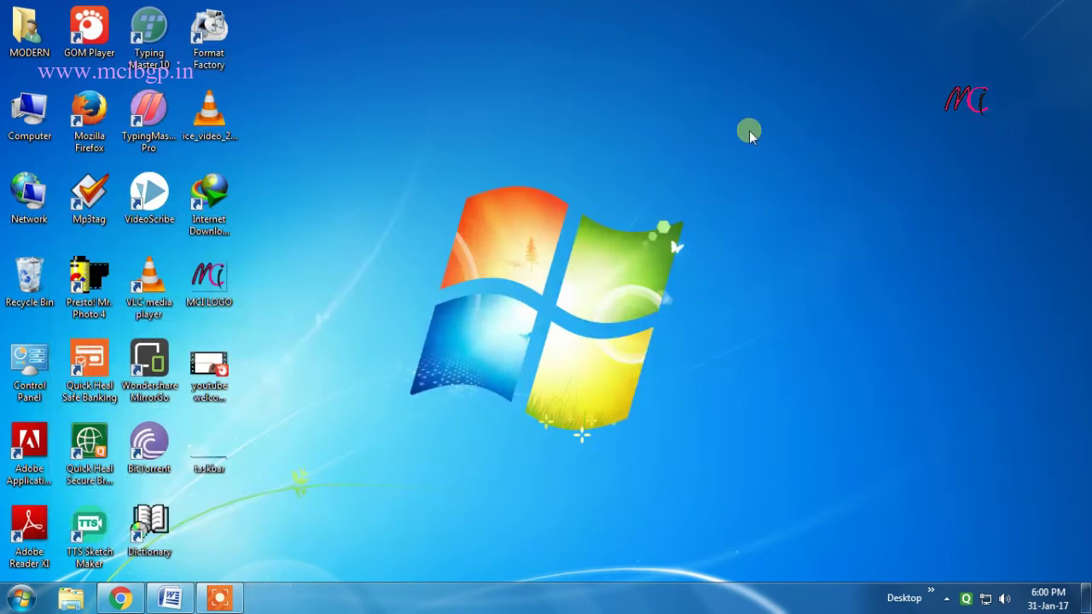
Step: Open the Control Panel maximized and view the computer's basic information on its System page
click(24, 599)
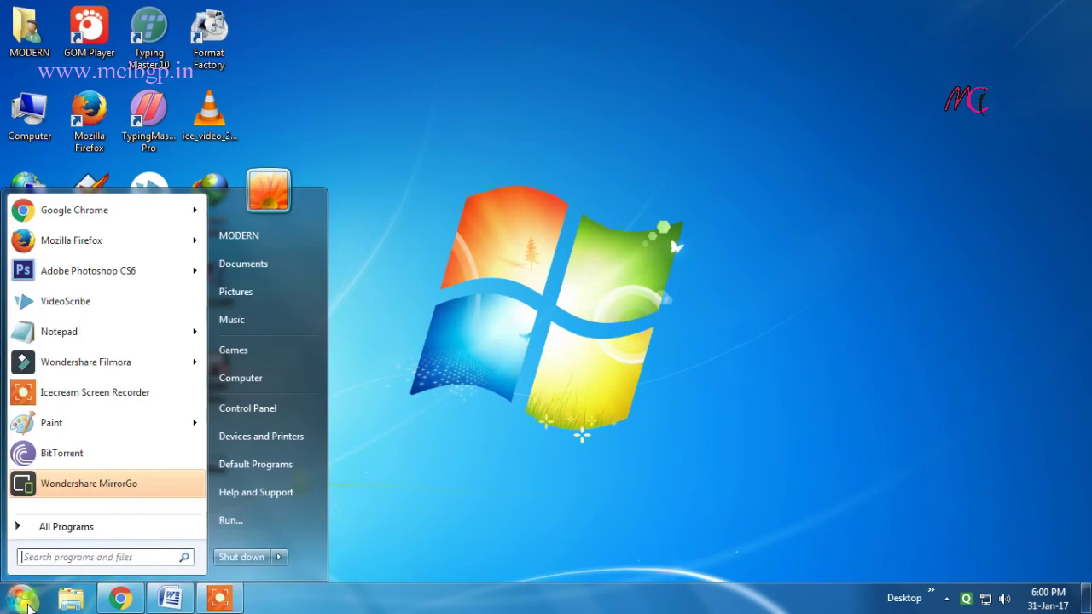
click(226, 409)
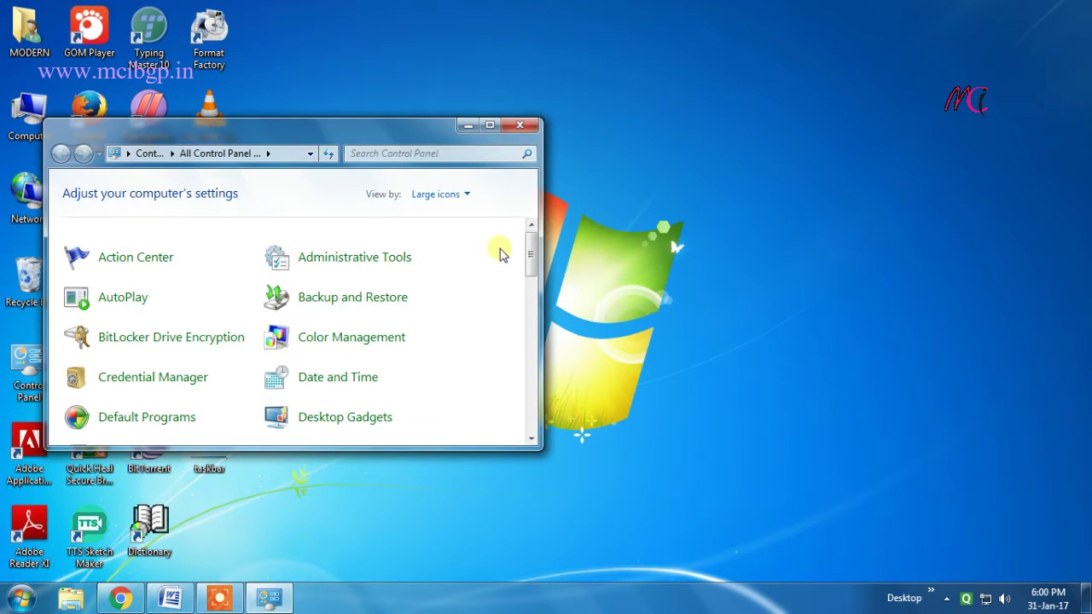
click(487, 126)
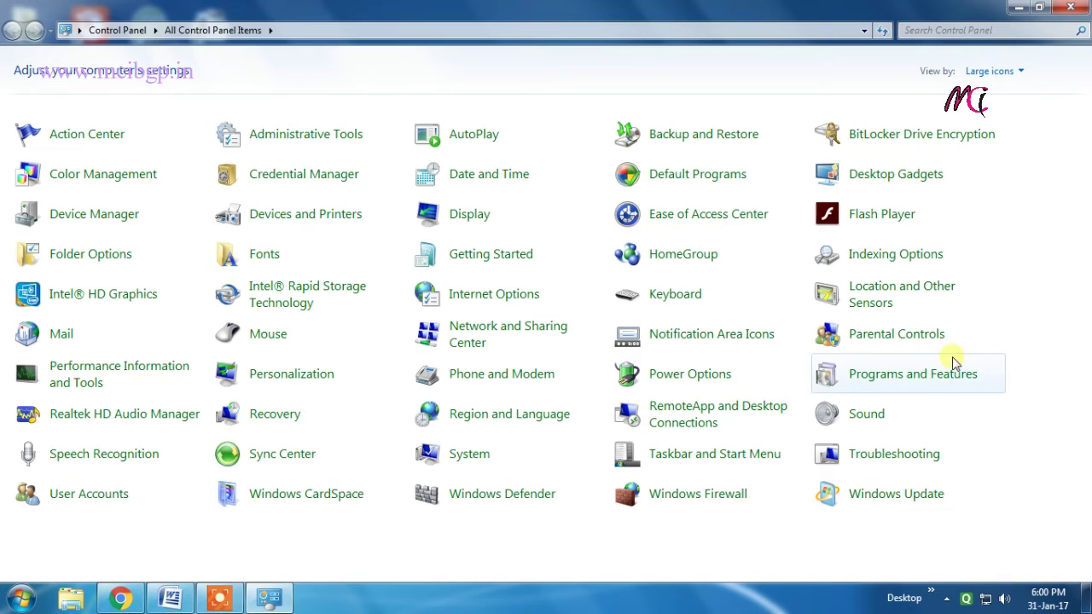
click(466, 454)
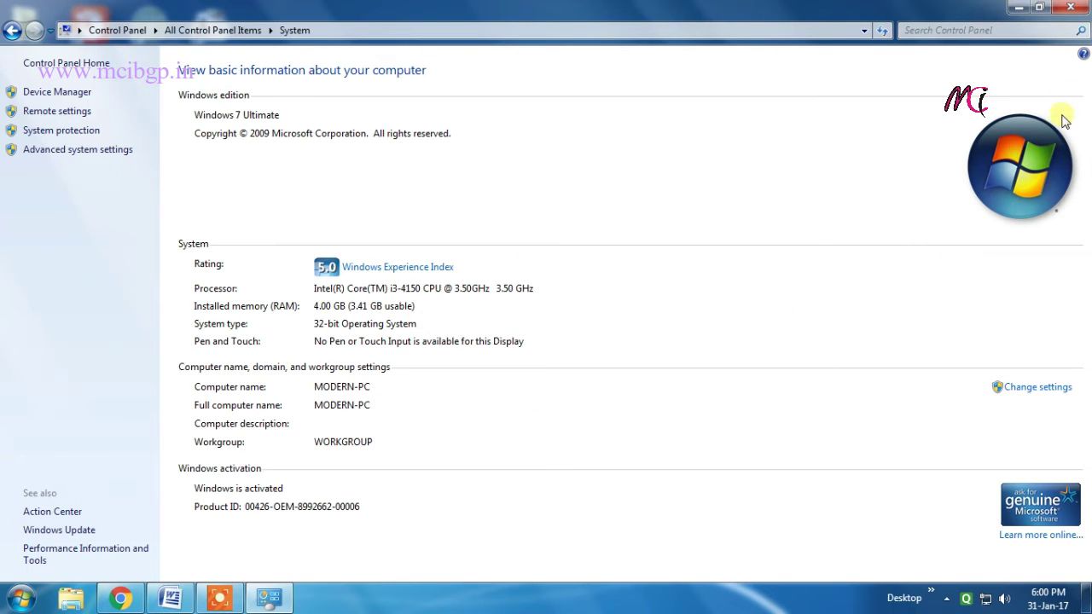
Step: Close the System window and refresh the desktop
click(1071, 8)
right_click(342, 140)
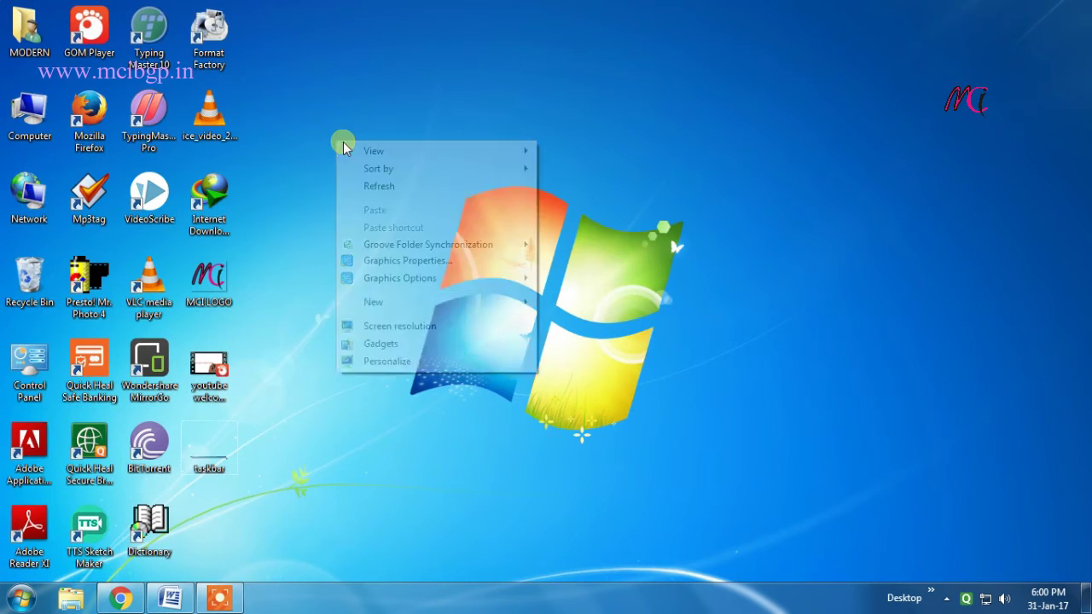
click(411, 183)
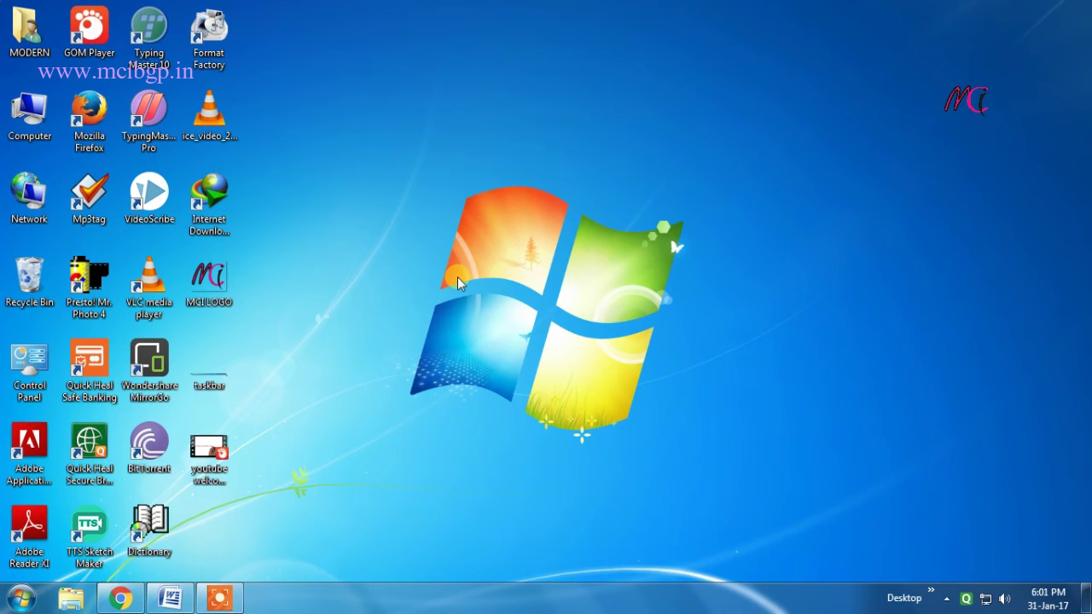
click(21, 597)
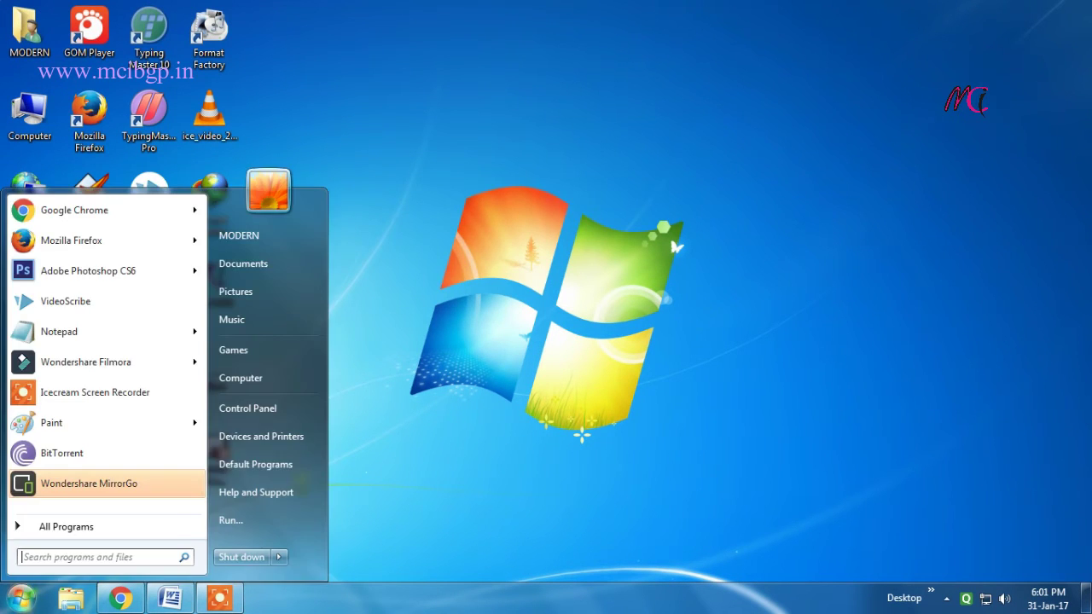
click(252, 408)
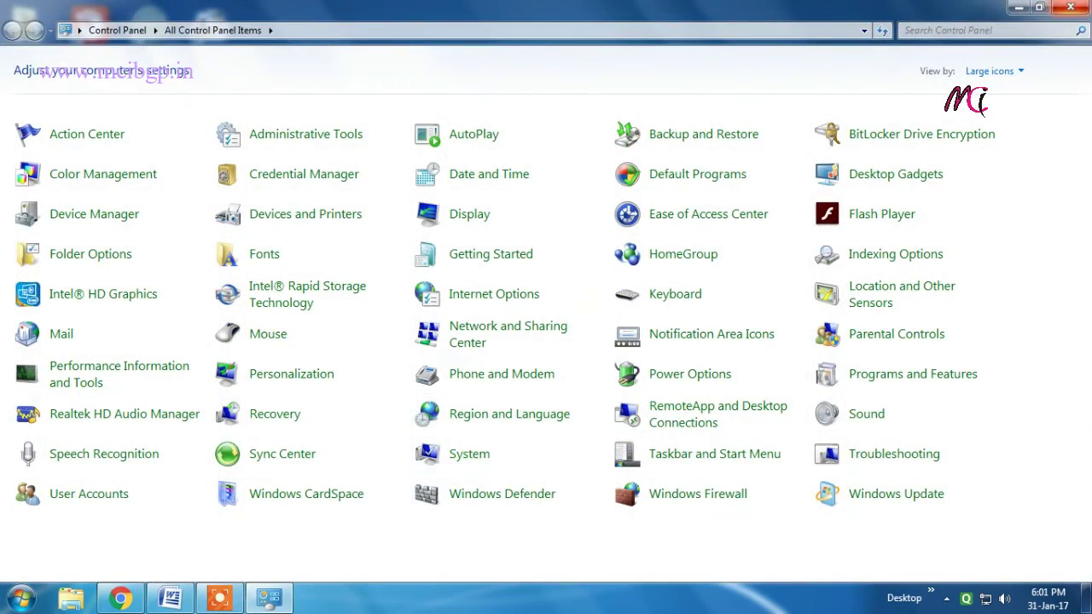
key(alt+F4)
Step: Review the system type and other basic information in the Computer icon's properties, close the window and refresh the desktop
right_click(34, 110)
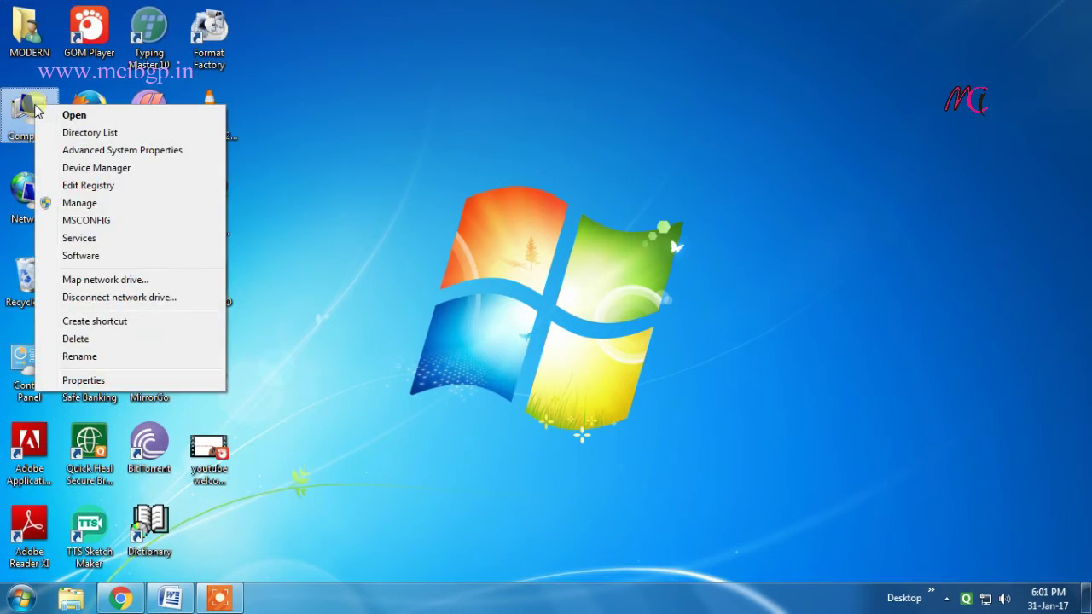
click(84, 381)
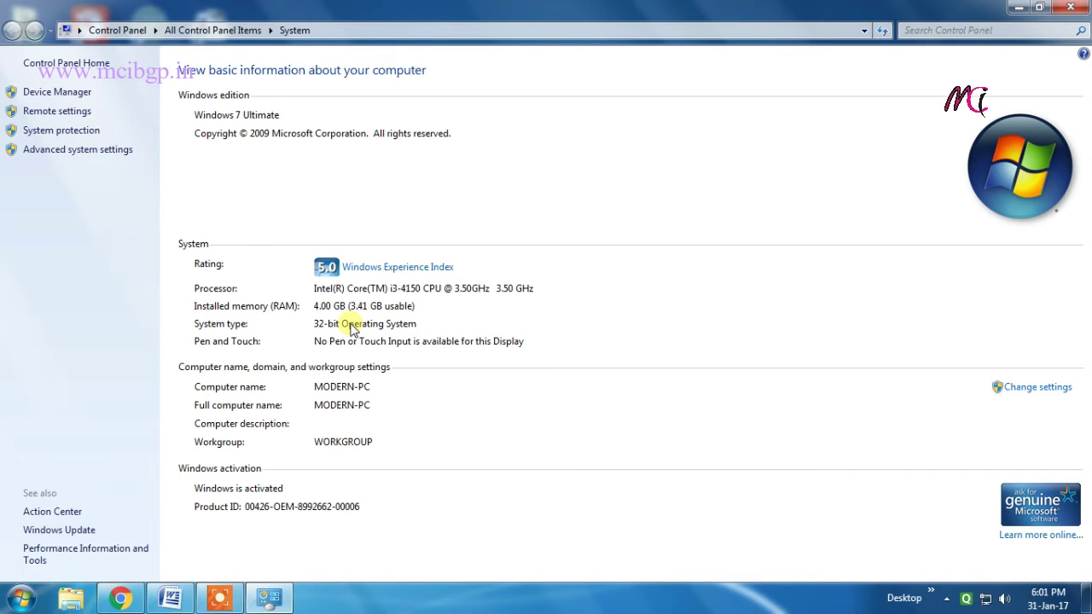
click(1070, 7)
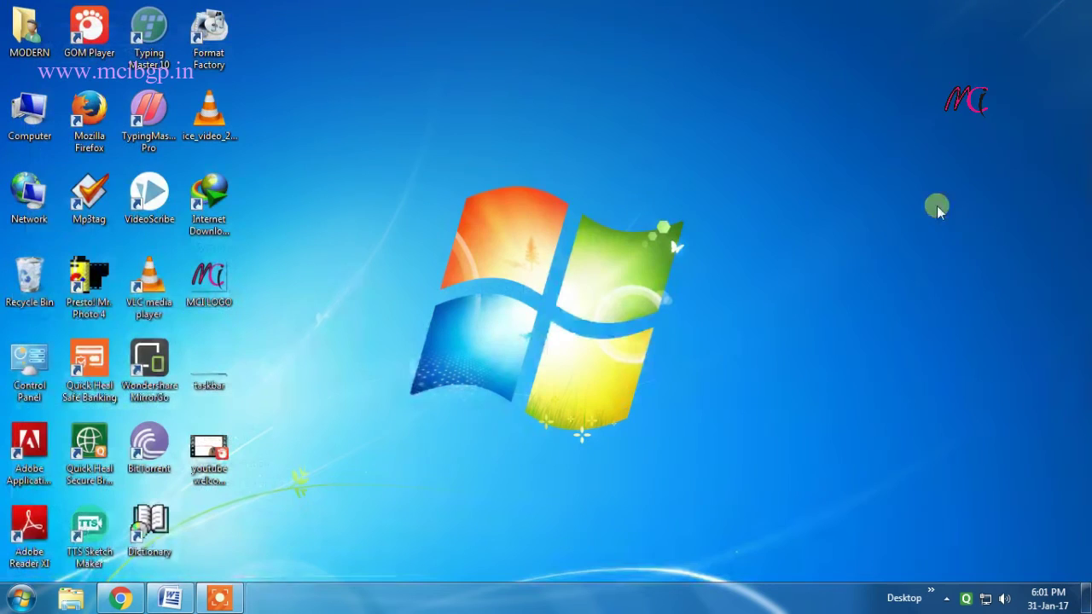
right_click(610, 105)
click(708, 154)
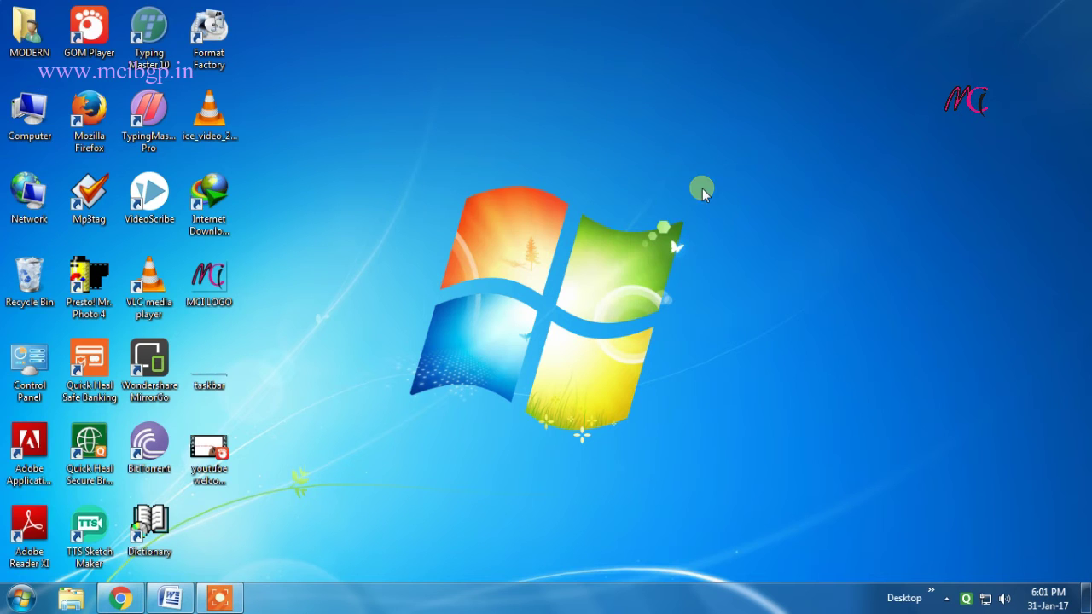
click(20, 598)
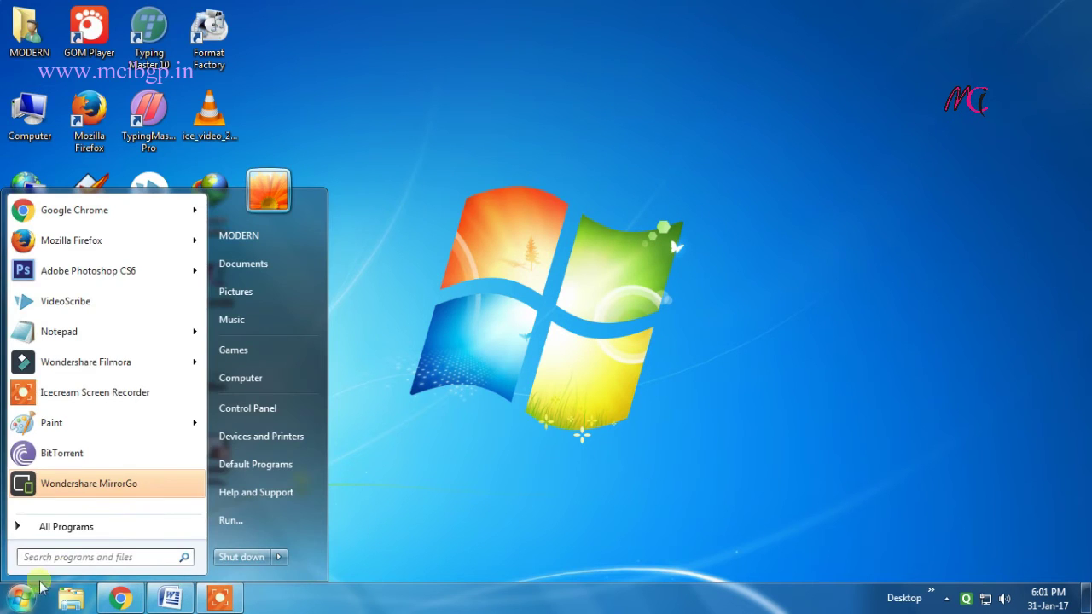
click(72, 530)
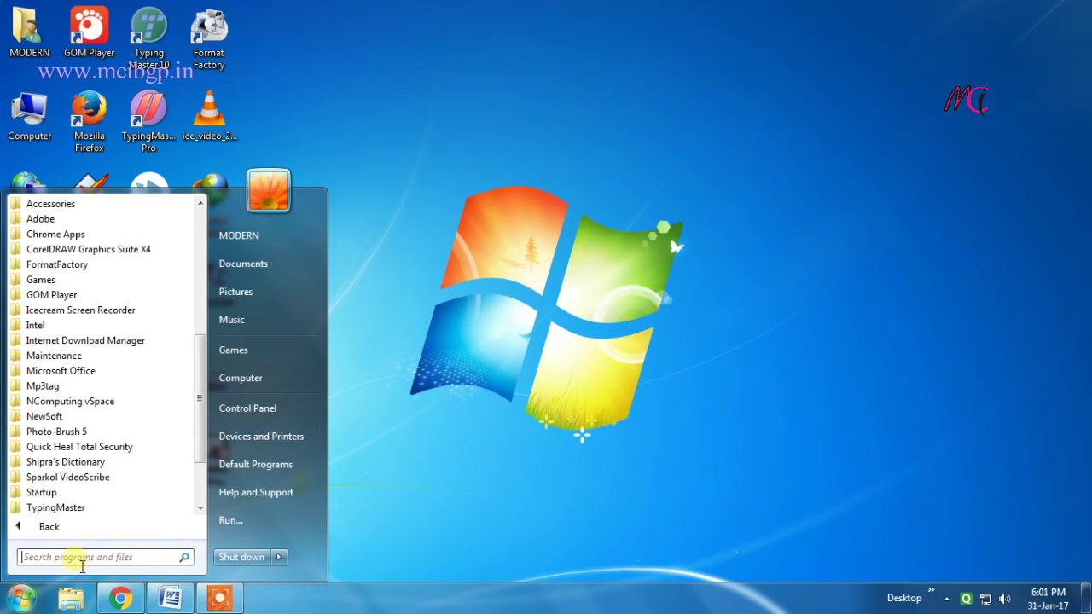
click(700, 399)
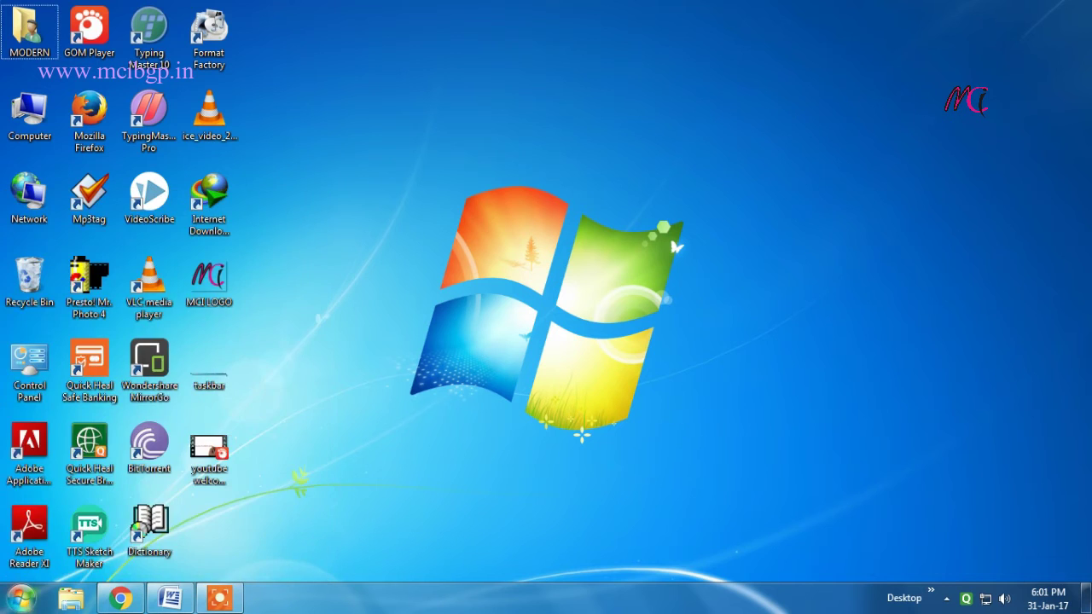
Step: Search the installed programs and files for "CALC" and dismiss the search
click(21, 597)
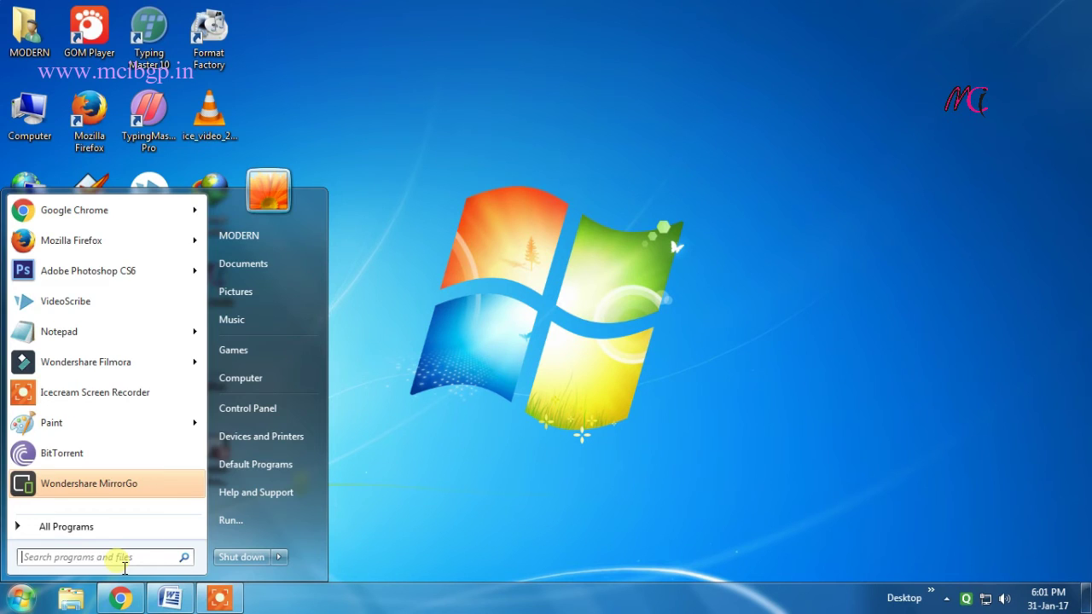
text(CALC)
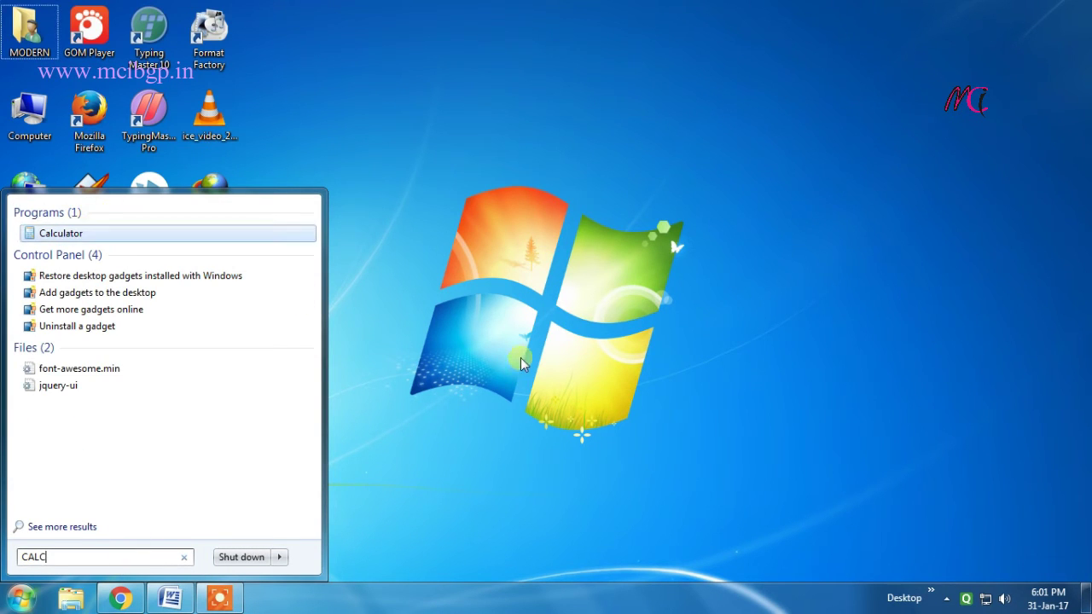
click(522, 363)
Step: Launch the Calculator through the Run dialog
click(21, 597)
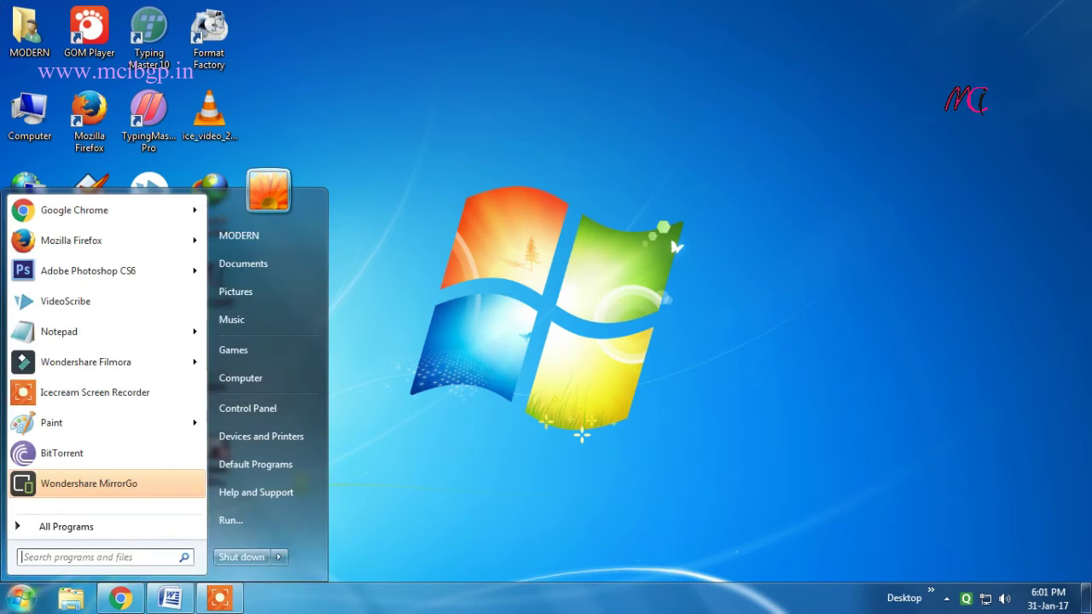
click(255, 519)
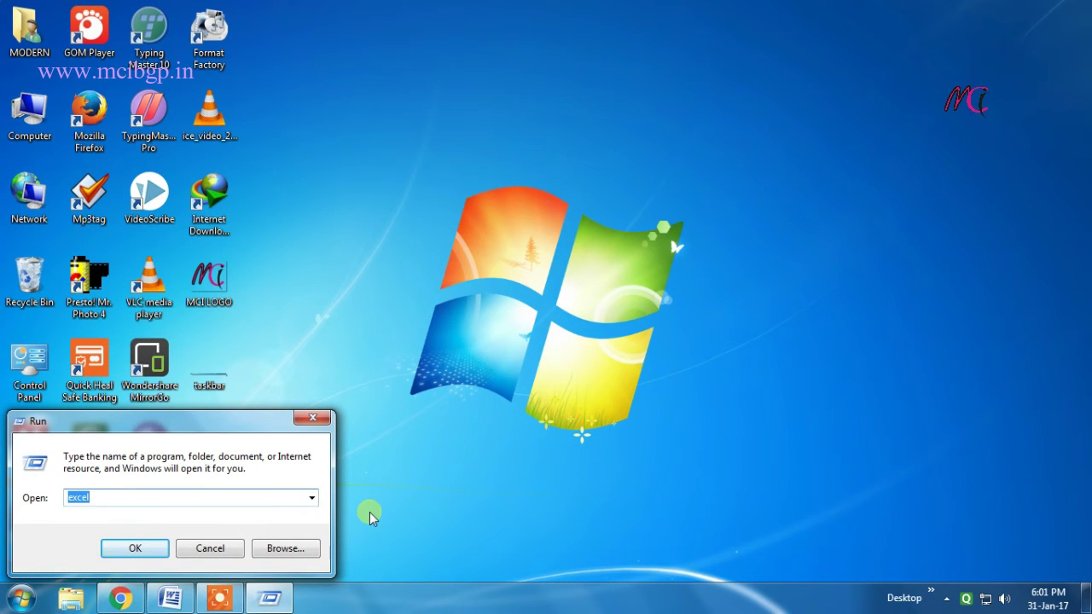
text(ca)
click(135, 547)
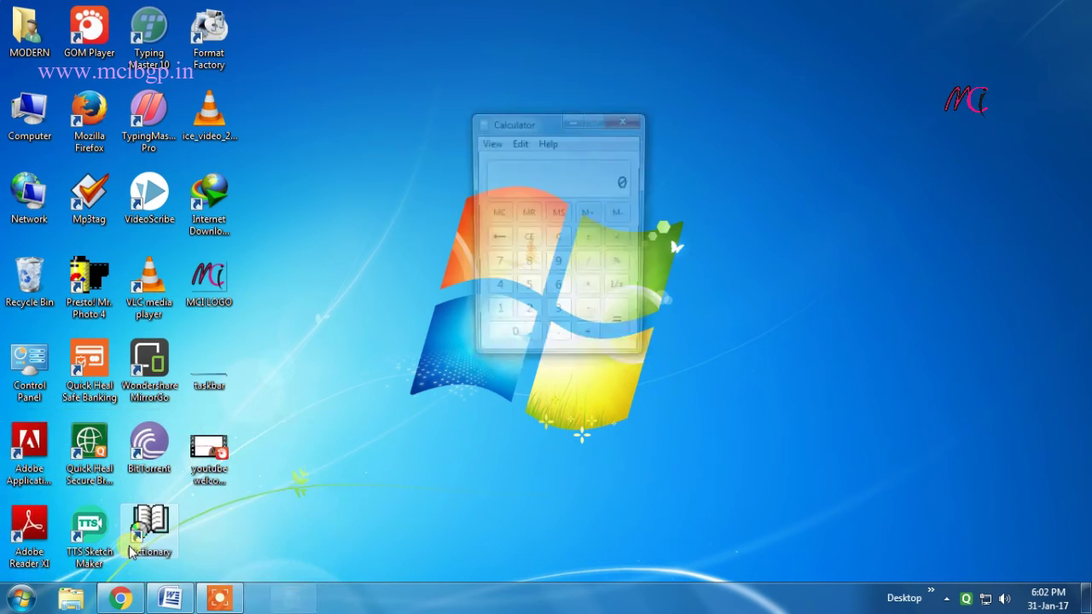
Step: Close the Calculator, launch Snipping Tool by searching for "snipp", and exit it without taking a snip
click(625, 120)
click(20, 599)
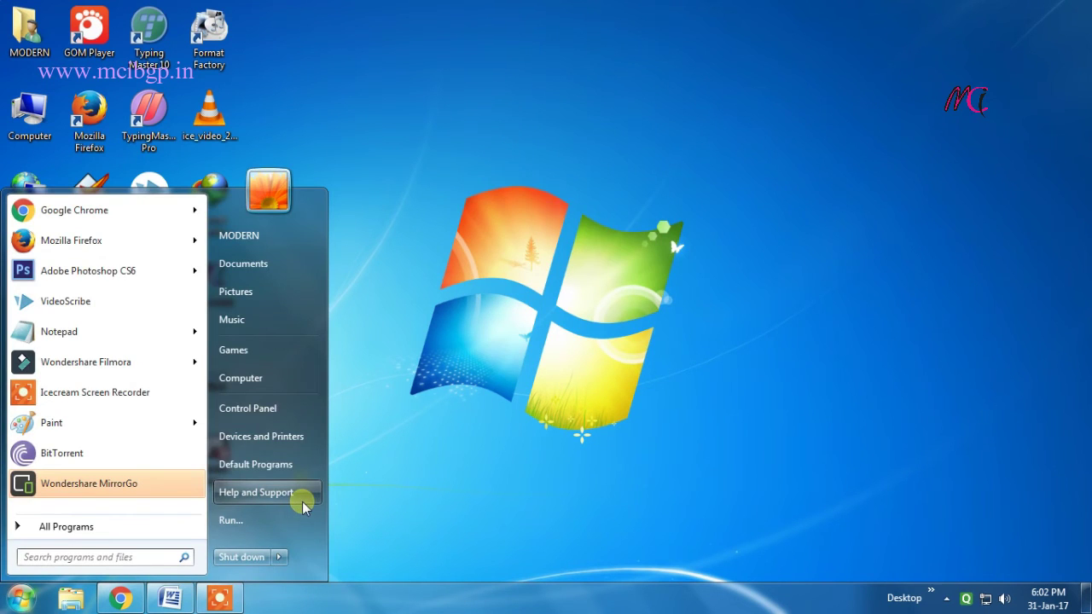
text(snip)
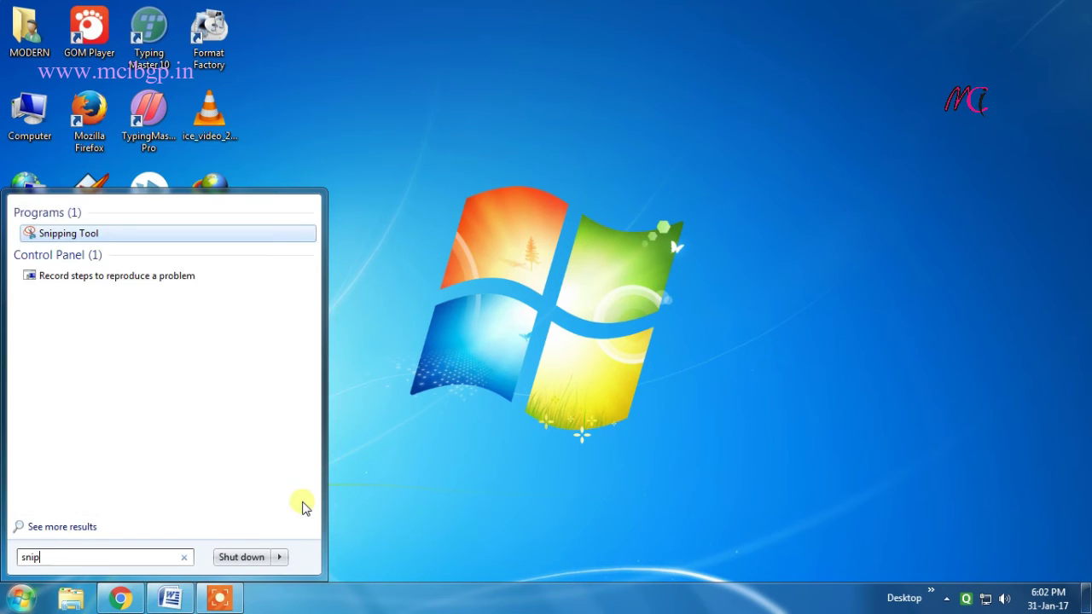
text(p)
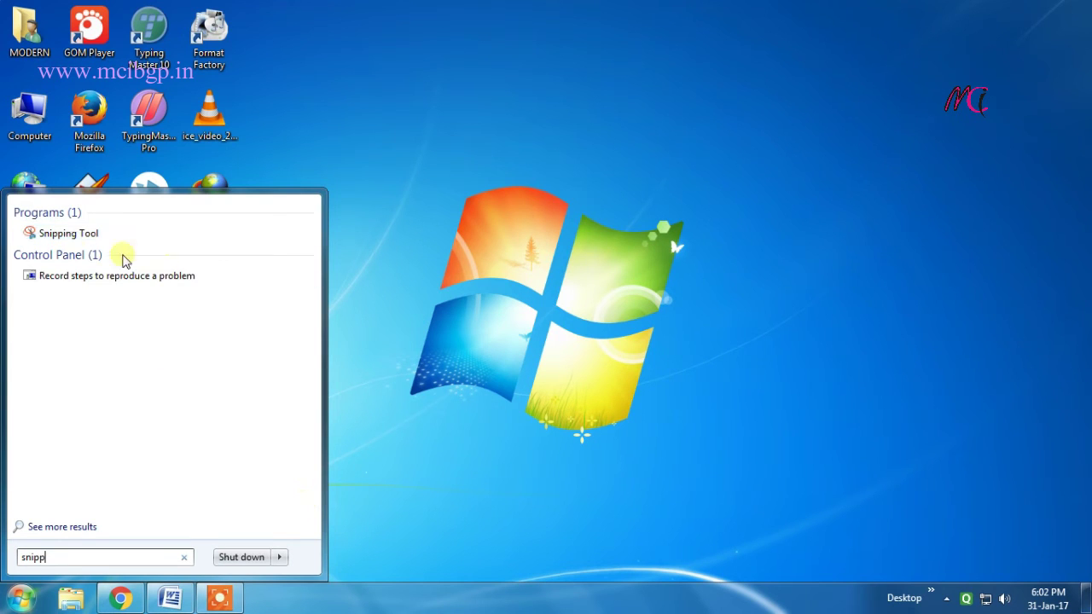
click(69, 234)
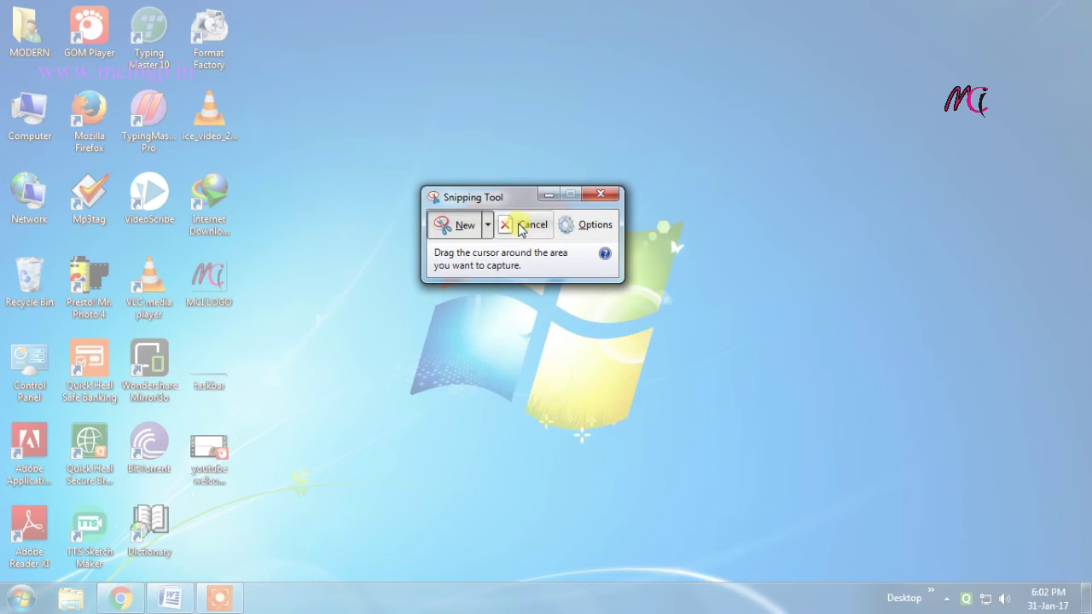
click(532, 226)
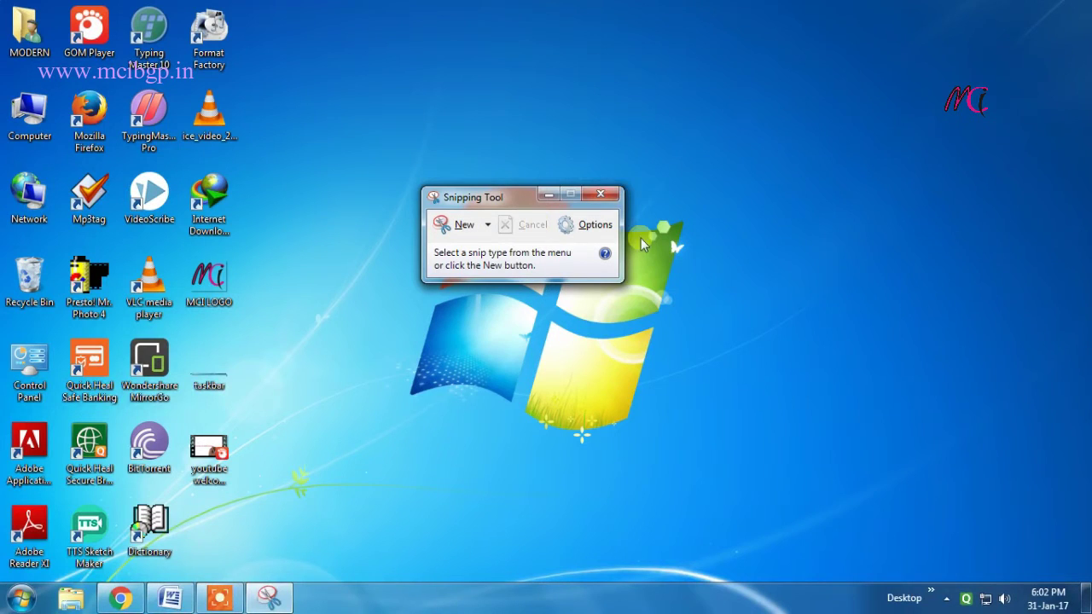
click(600, 194)
Step: Launch Magnifier by searching the programs and files for "mag", and close it again
click(20, 597)
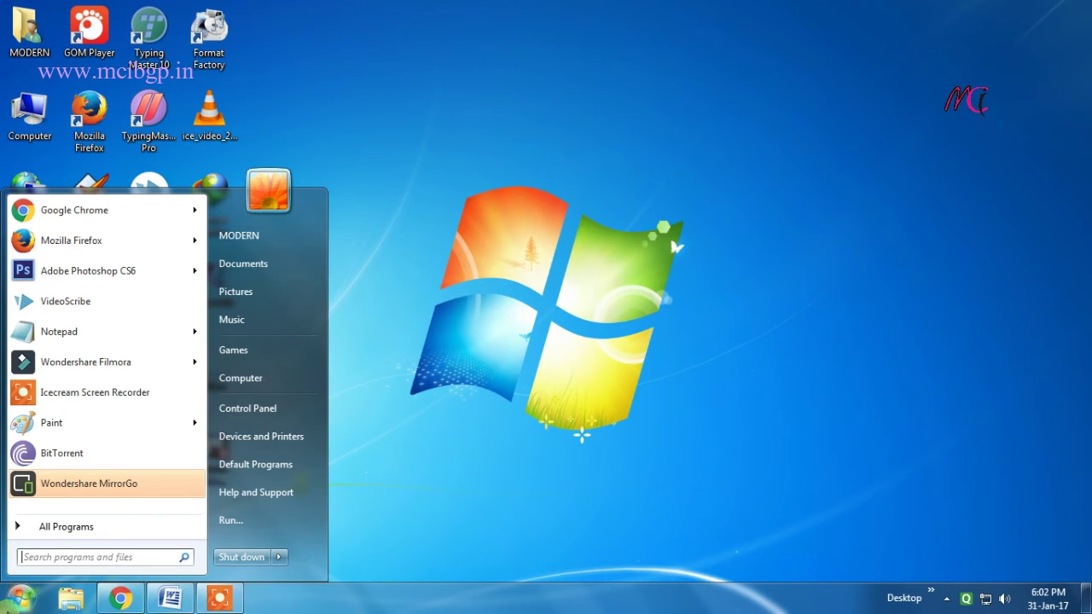
text(mag)
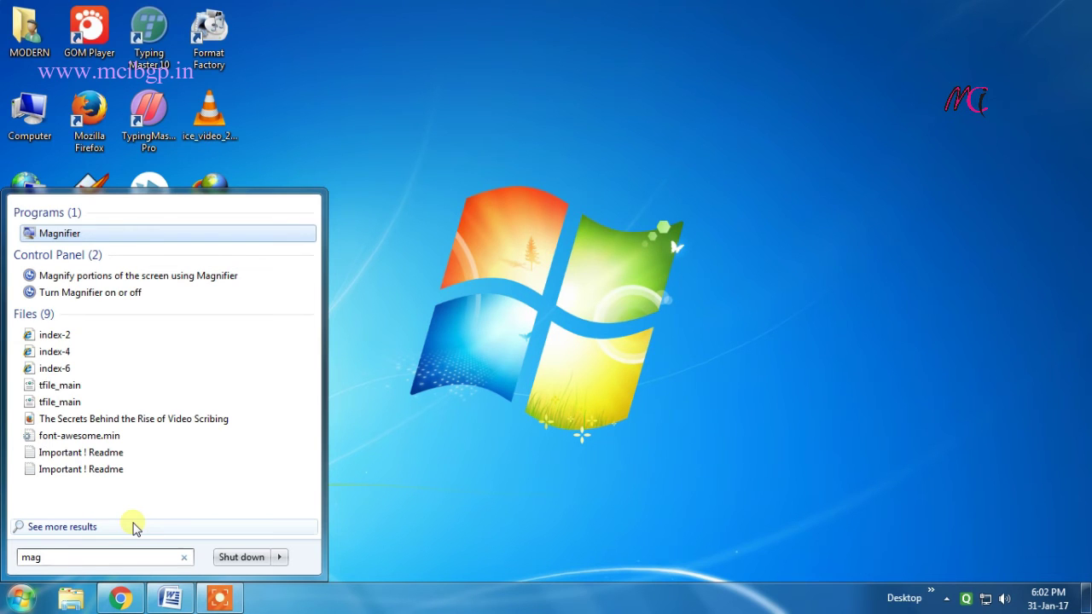
click(64, 235)
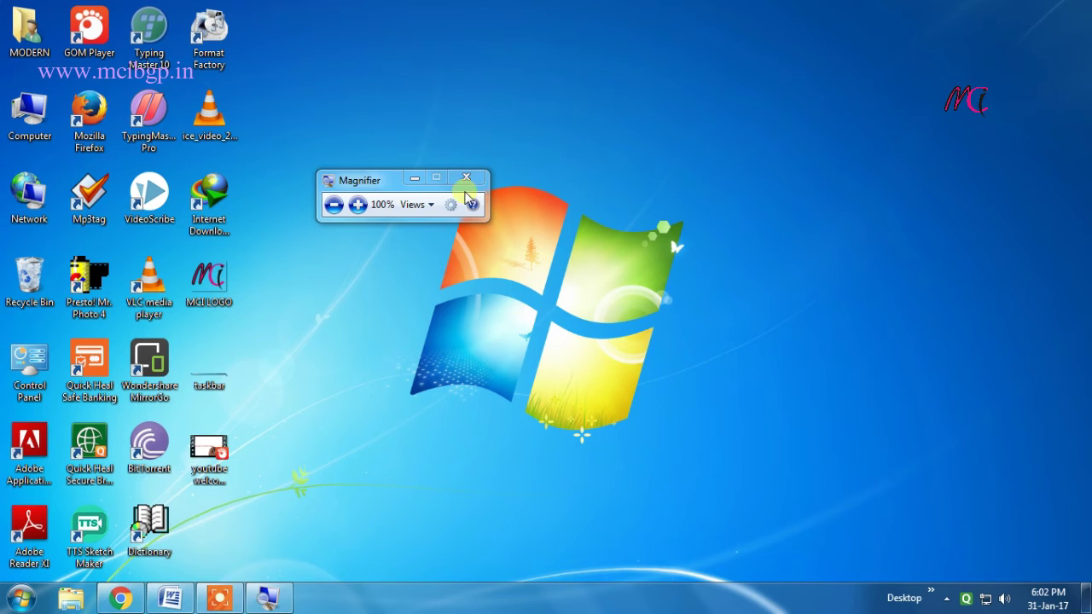
click(465, 179)
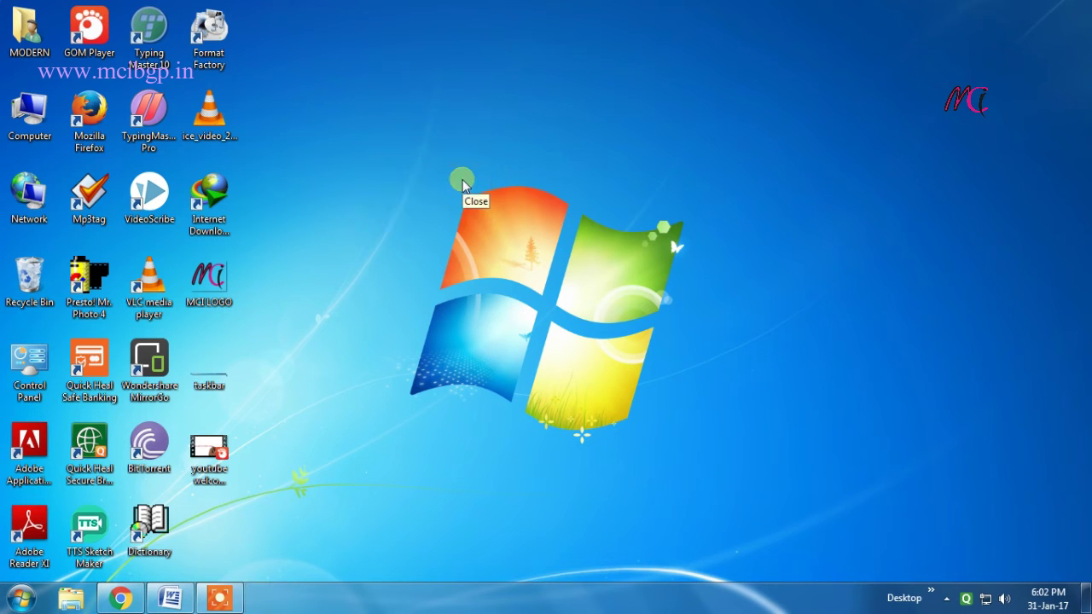
Step: Search the programs and files for "on scr" to find the On-Screen Keyboard
key(super)
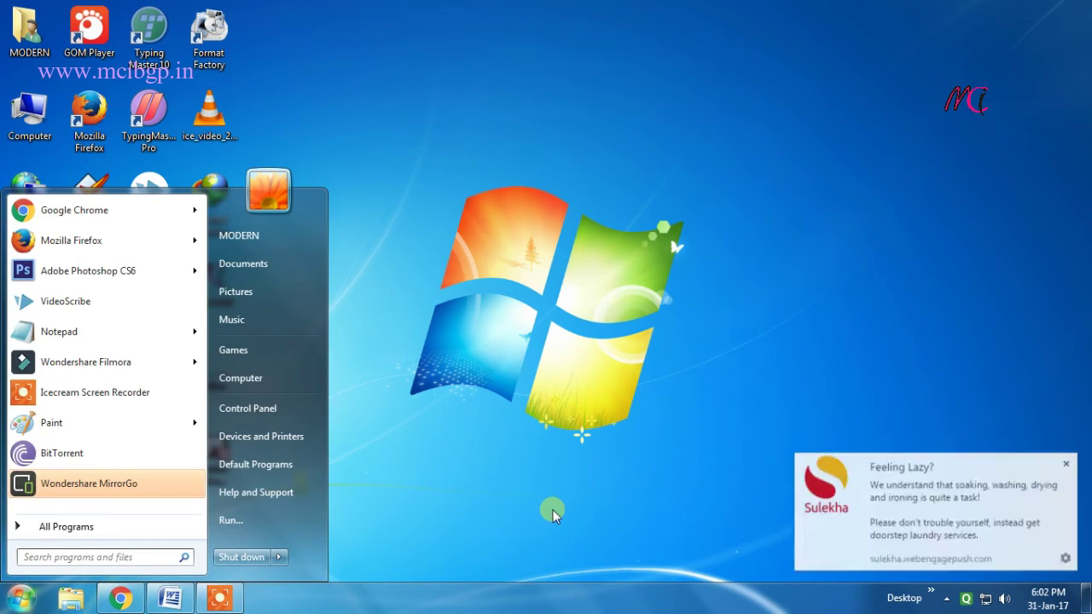
text(on scr)
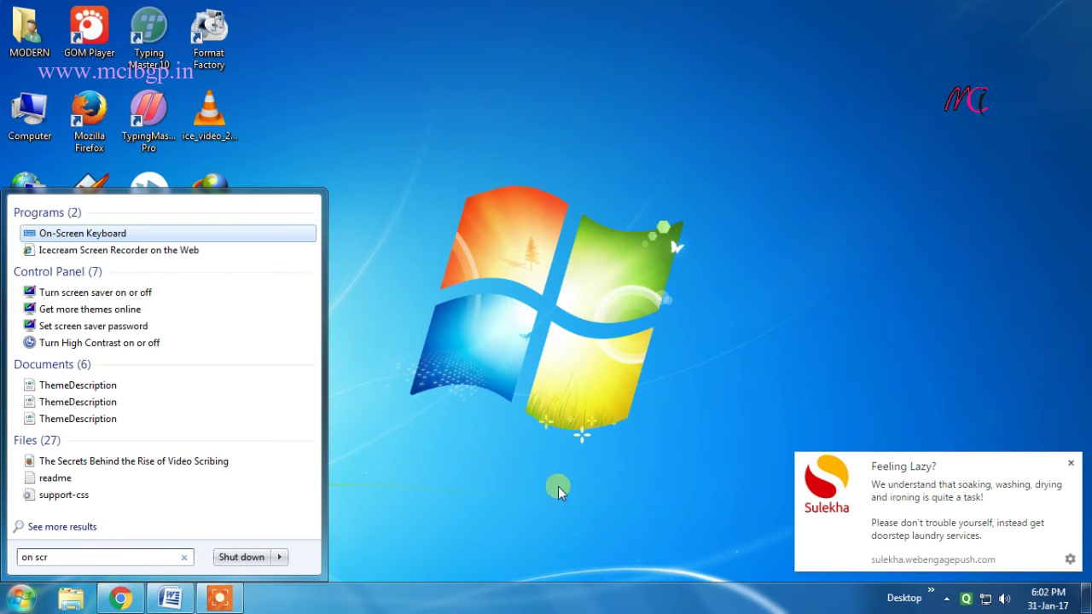
click(871, 233)
Step: Launch Snipping Tool from the Accessories folder of the installed programs and cancel the new snip
key(super)
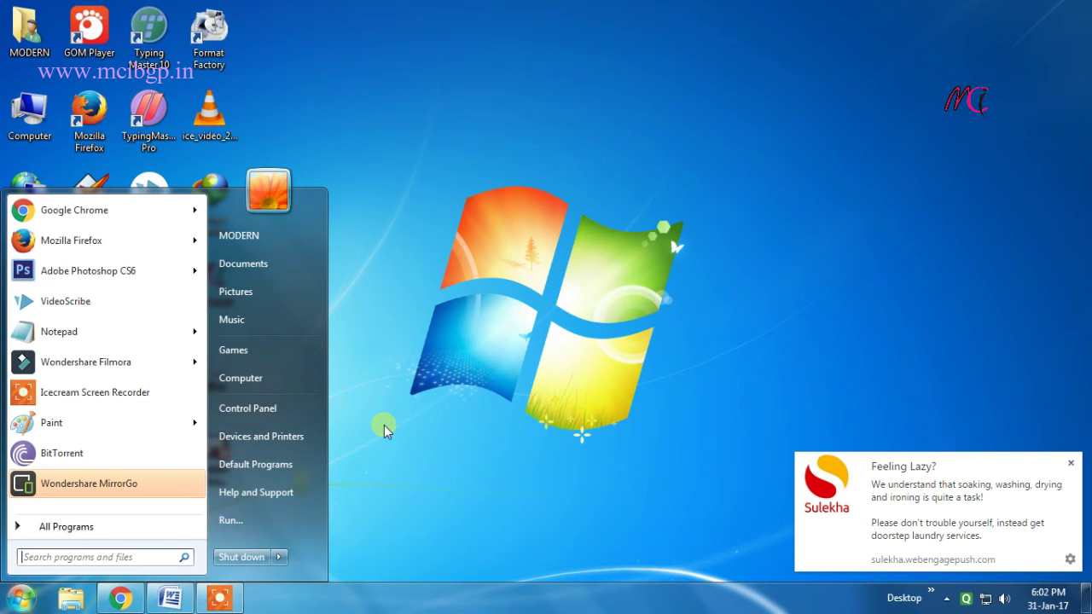
click(22, 595)
click(22, 595)
click(78, 529)
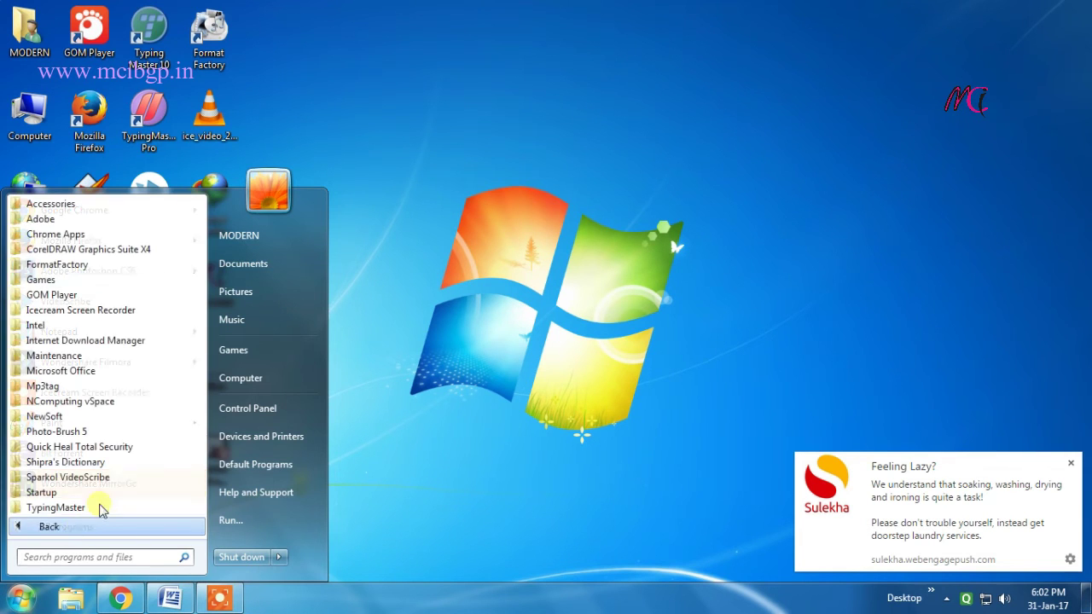
click(83, 205)
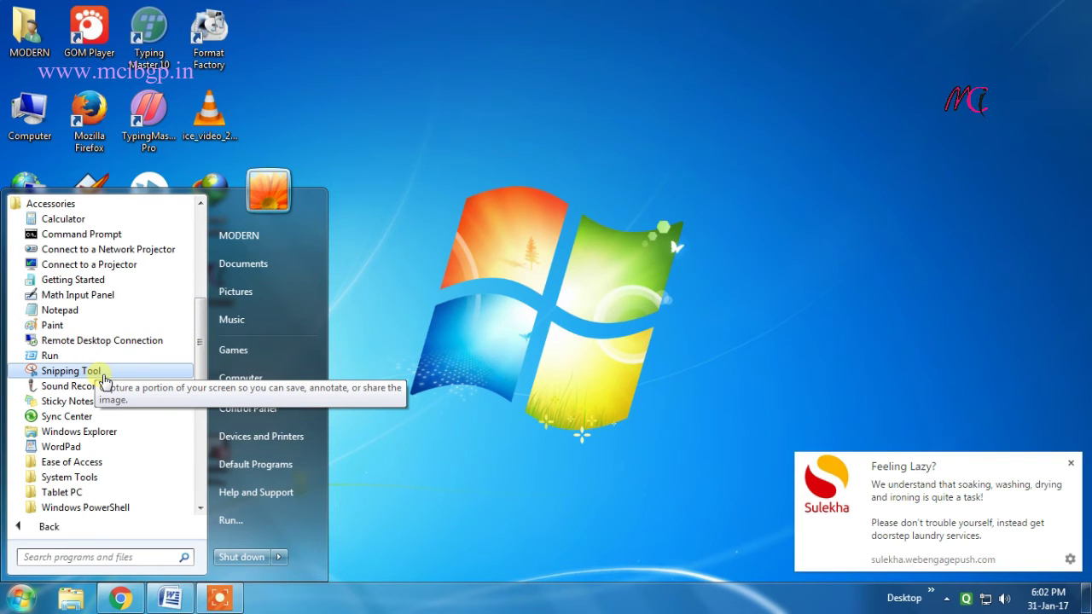
click(72, 370)
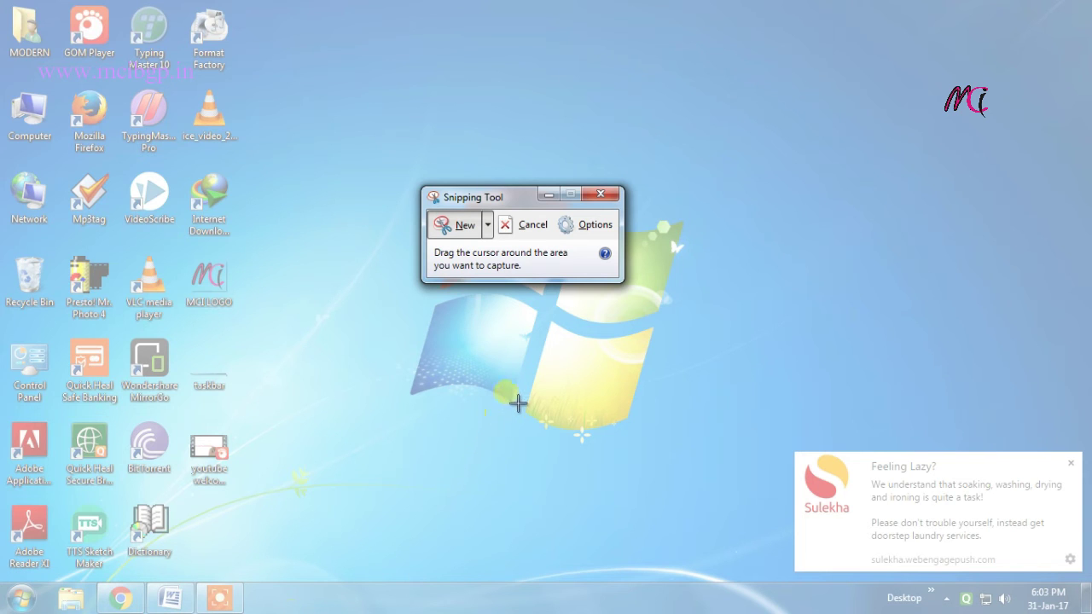
click(526, 228)
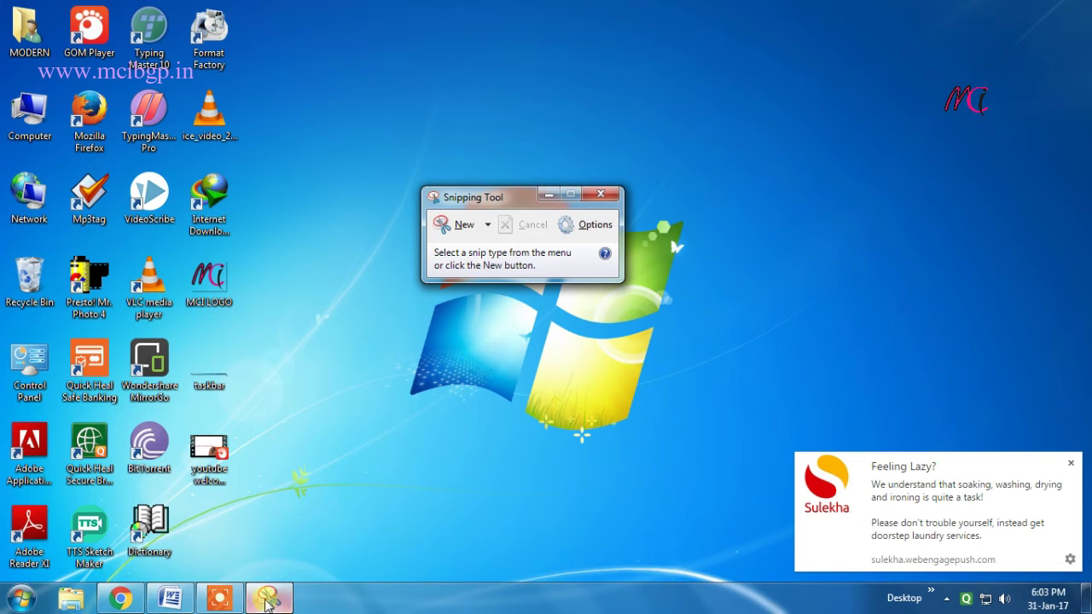
Step: Dismiss the Sulekha notification, pin Snipping Tool to the taskbar and close its window
click(1071, 462)
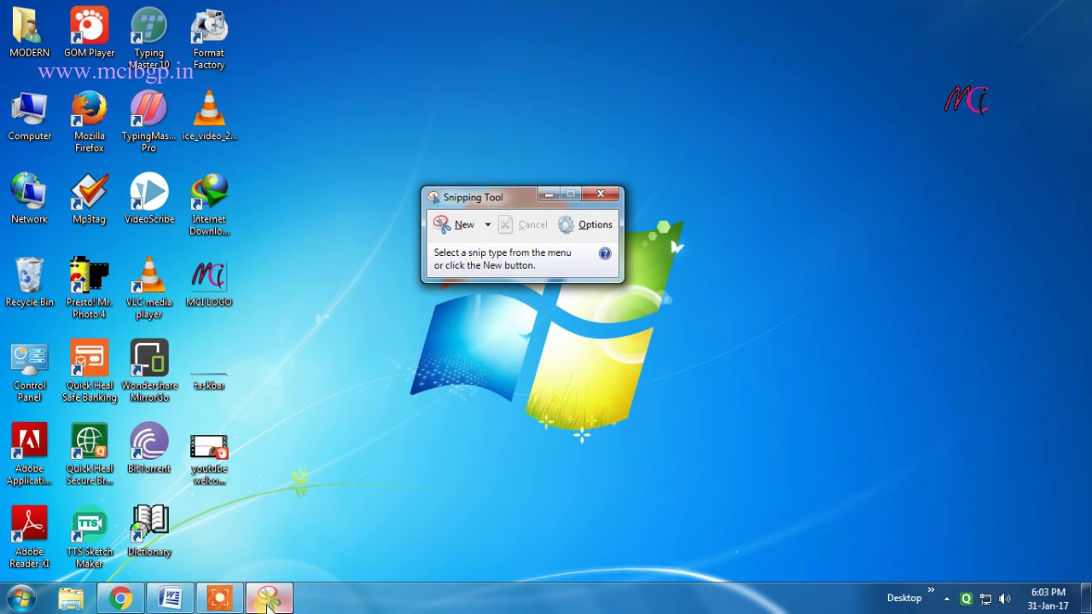
mouse_move(267, 603)
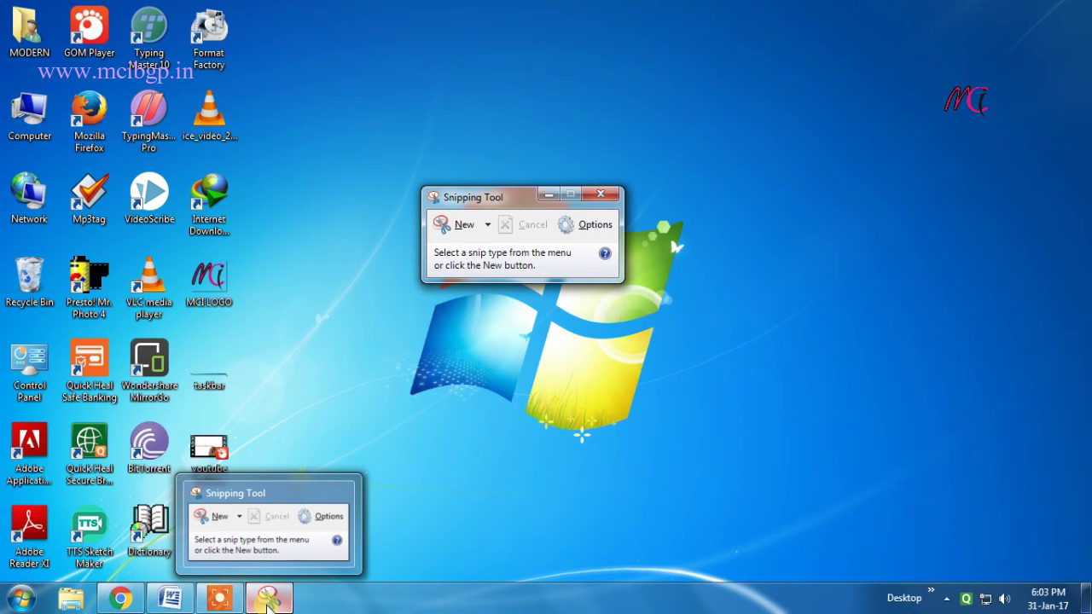
right_click(268, 604)
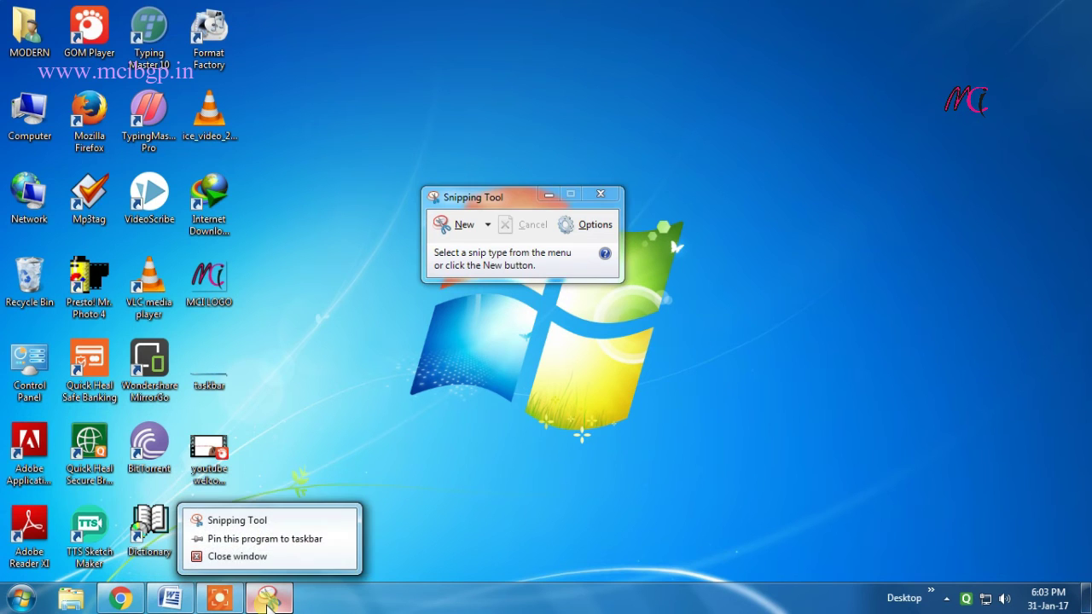
click(253, 541)
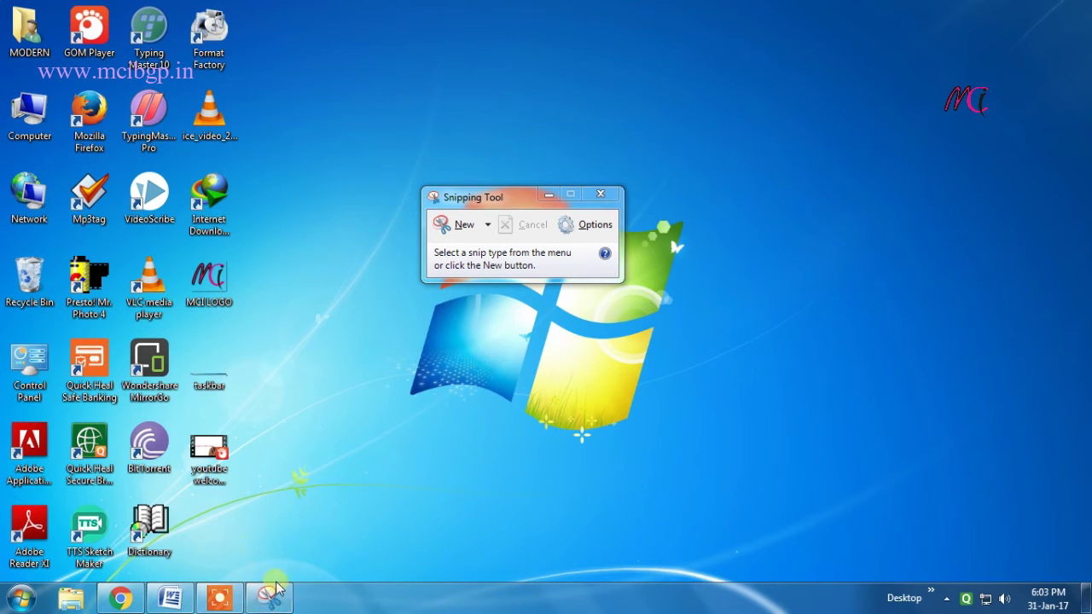
click(612, 198)
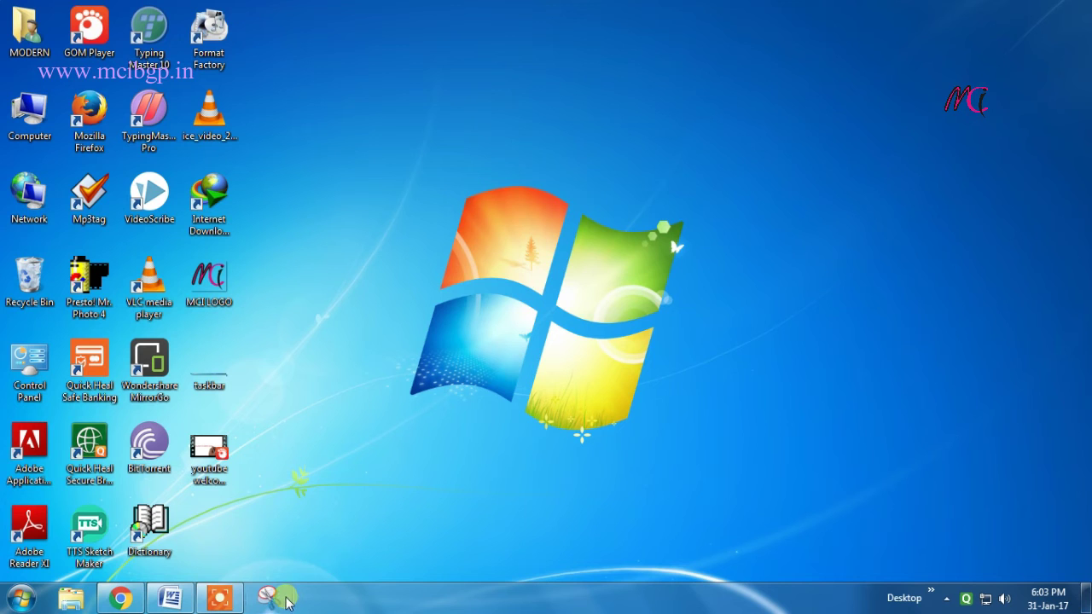
Step: Launch Calculator by searching for "cal", pin it to the taskbar and close its window
key(super)
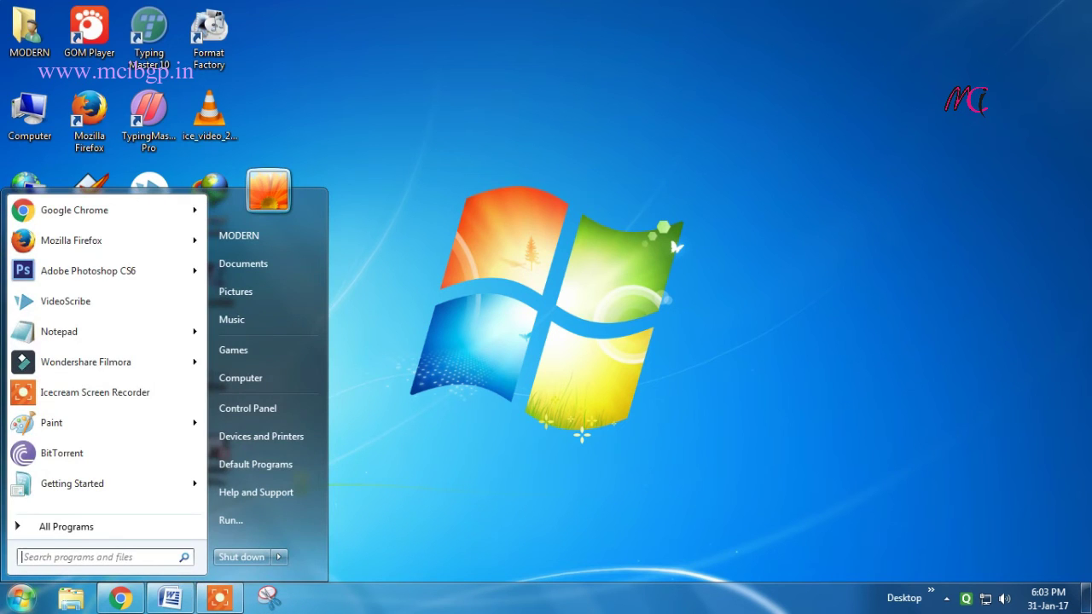
text(cal)
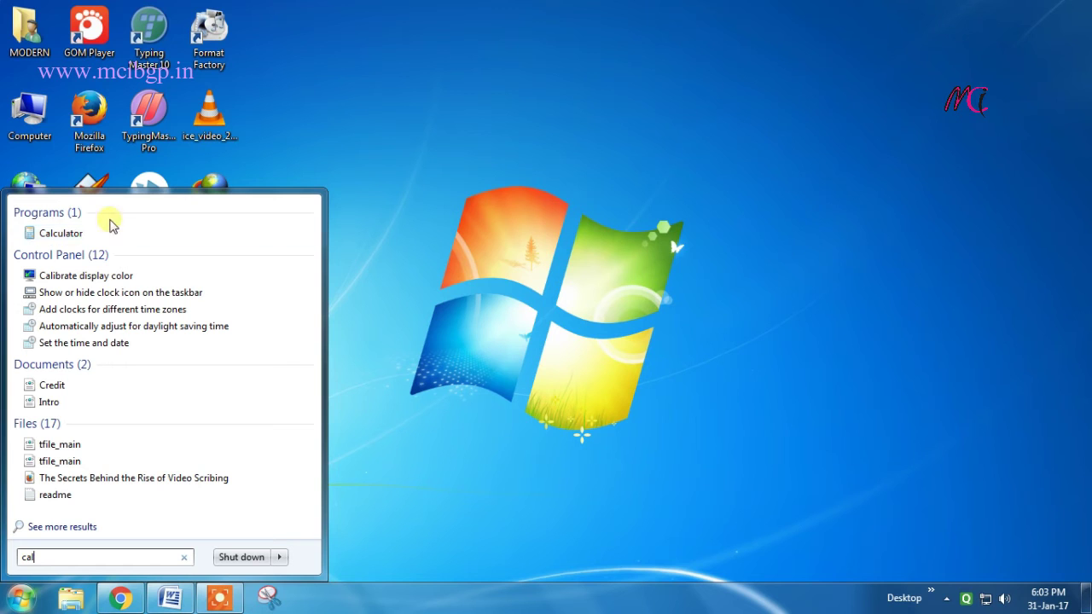
click(64, 234)
right_click(316, 607)
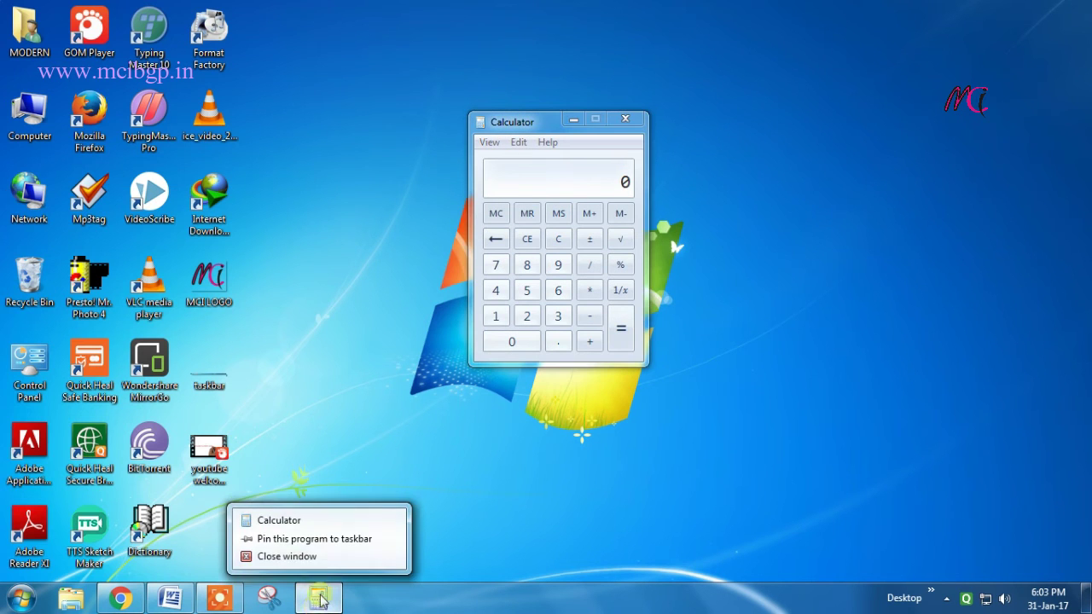
click(314, 540)
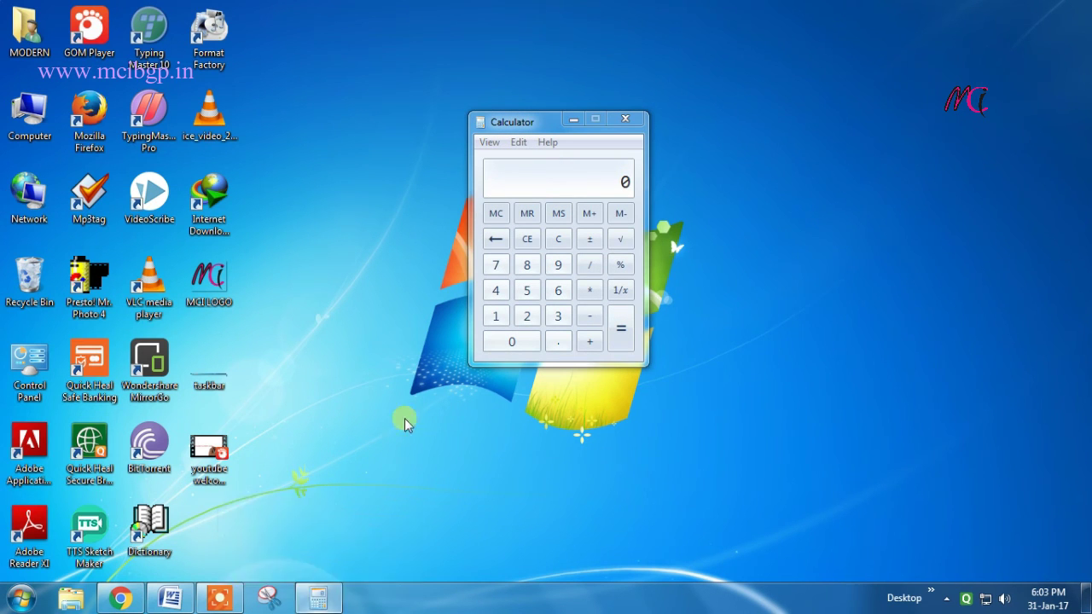
click(625, 120)
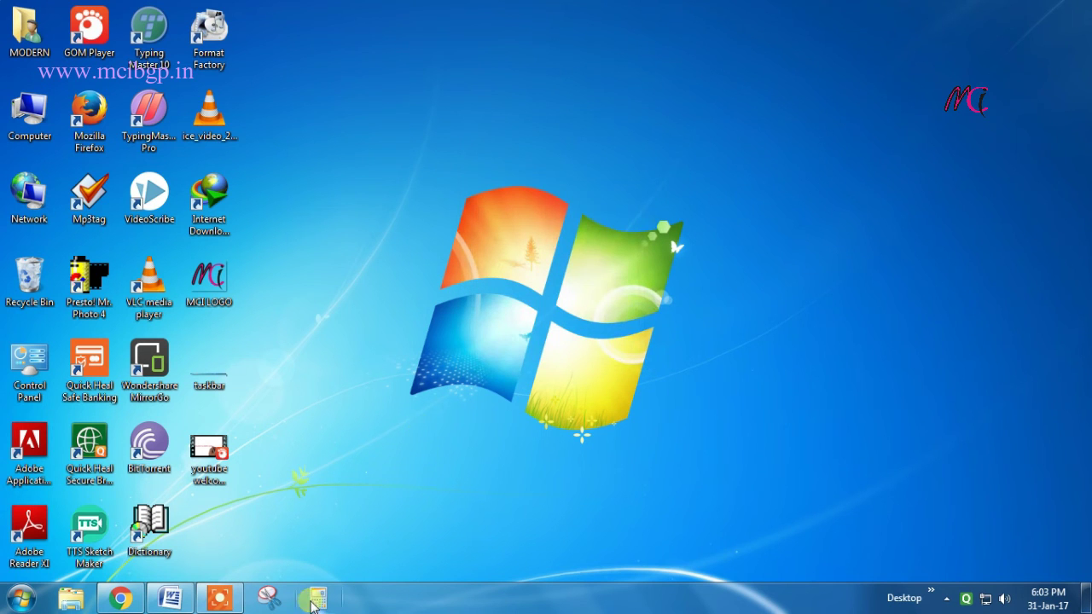
Step: Launch the On-Screen Keyboard by searching for "on sc" and move its window up, clear of the taskbar
click(21, 599)
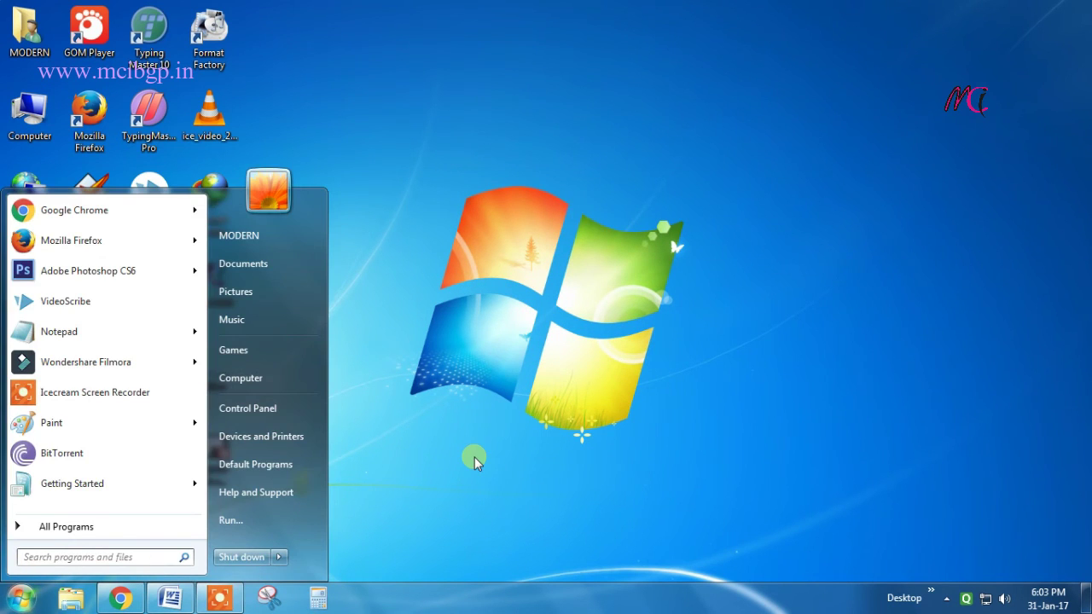
text(on sc)
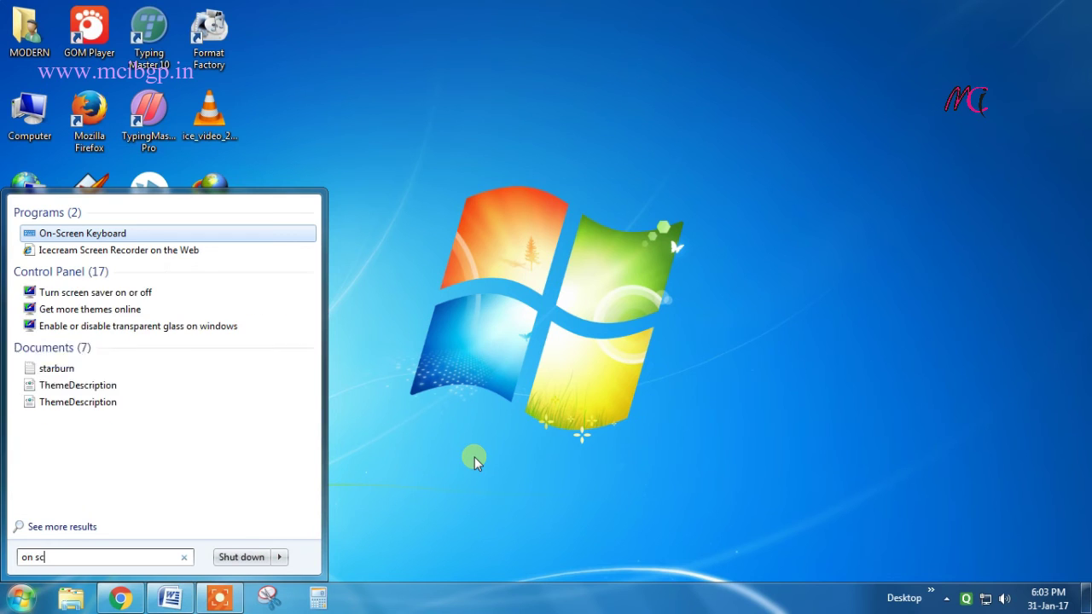
click(209, 234)
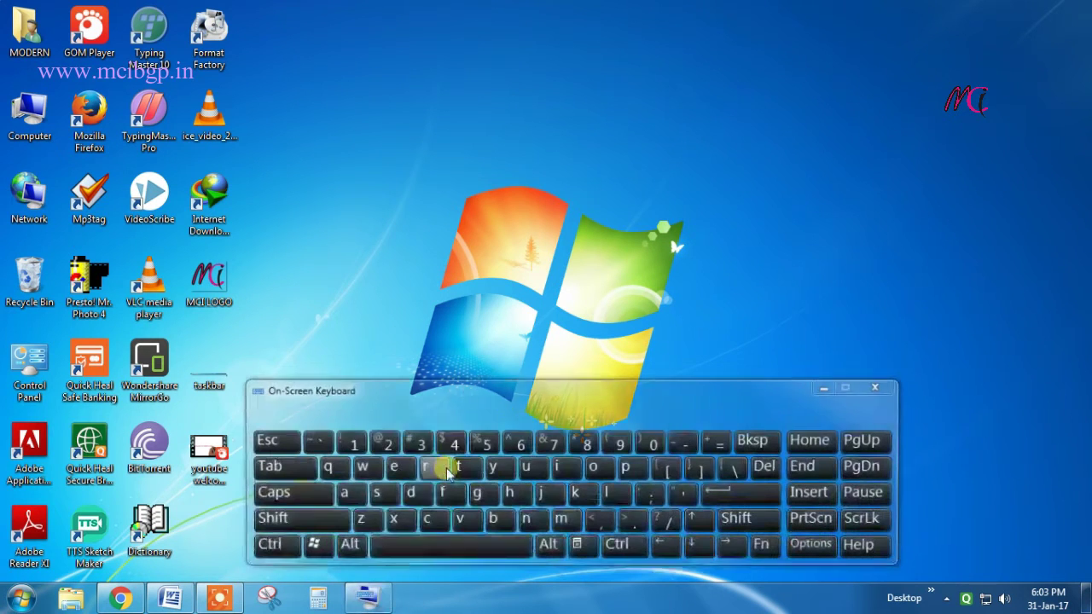
right_click(369, 599)
click(369, 601)
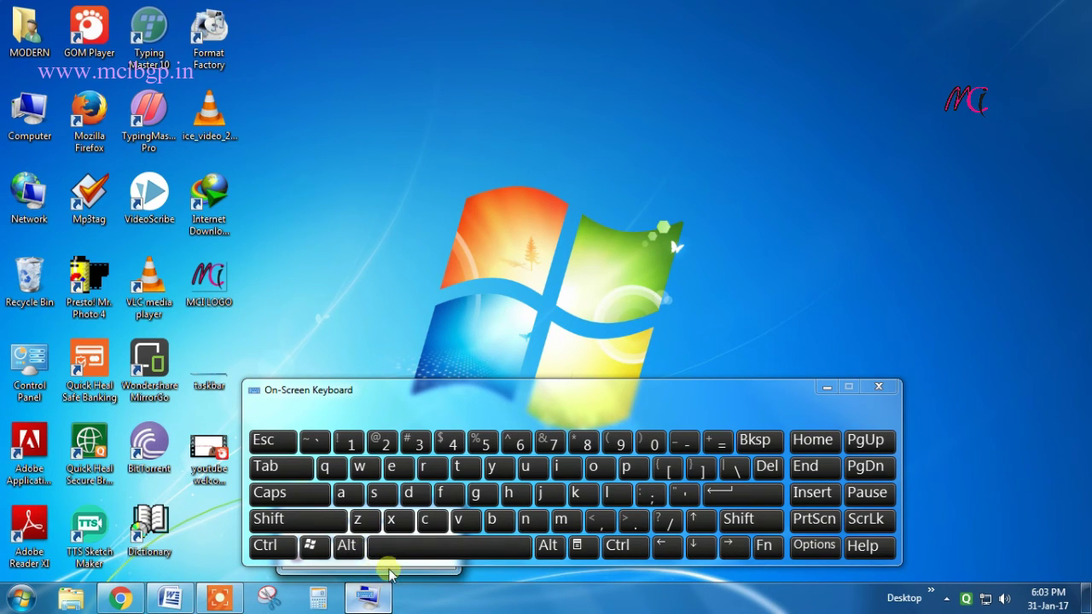
drag(613, 390, 655, 201)
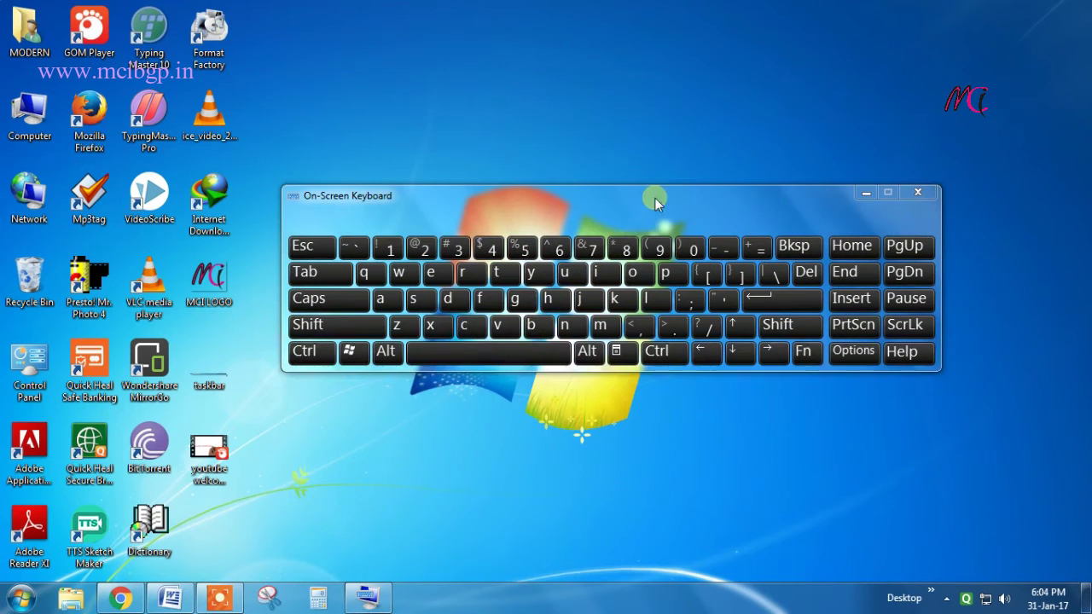
Step: Pin the On-Screen Keyboard to the taskbar and close its window
right_click(361, 604)
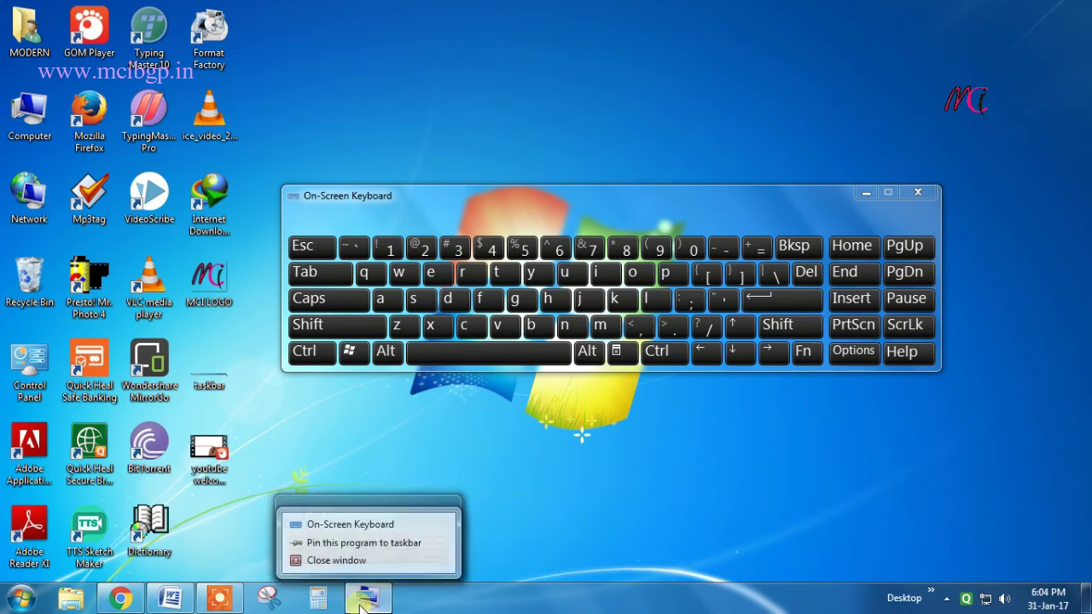
click(373, 539)
click(920, 193)
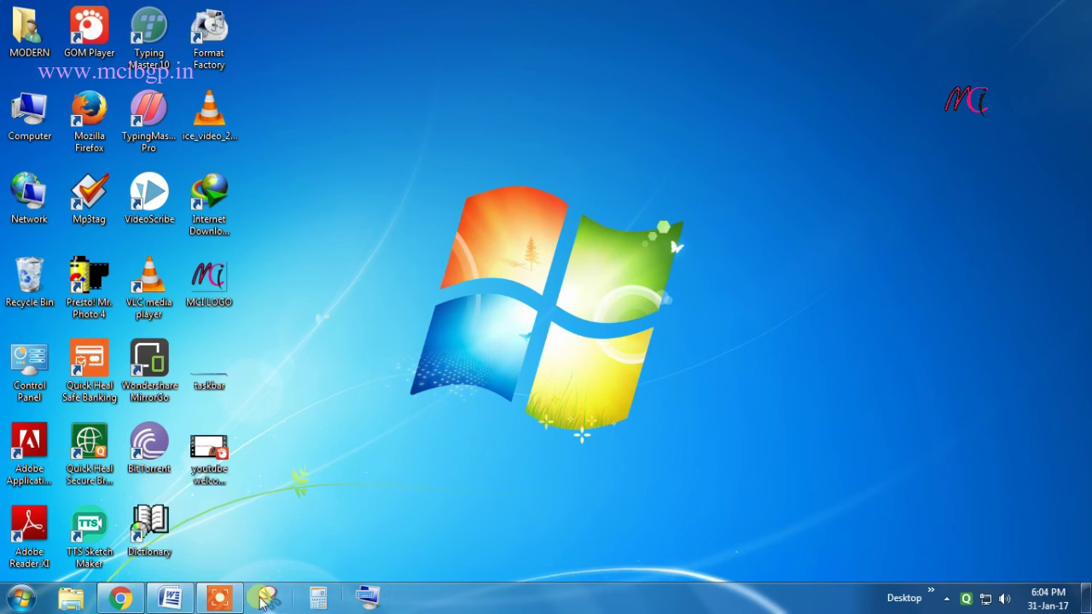
Step: Unpin the On-Screen Keyboard and Calculator from the taskbar
right_click(371, 601)
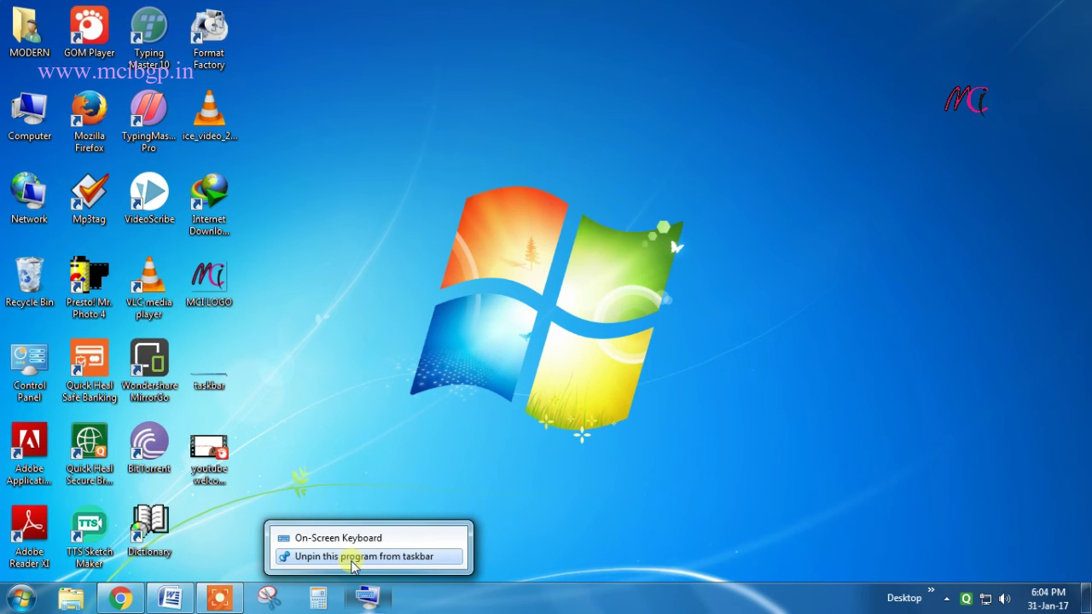
click(352, 561)
right_click(317, 597)
click(316, 555)
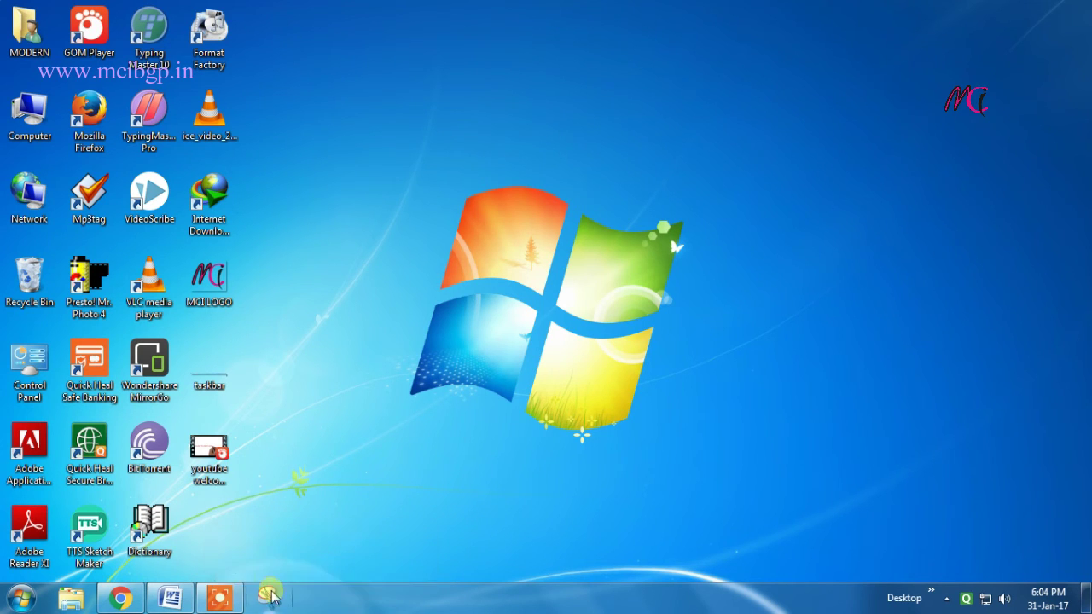
Step: Unpin the remaining program beside the screen recorder from the taskbar and refresh the desktop twice
right_click(270, 597)
click(276, 555)
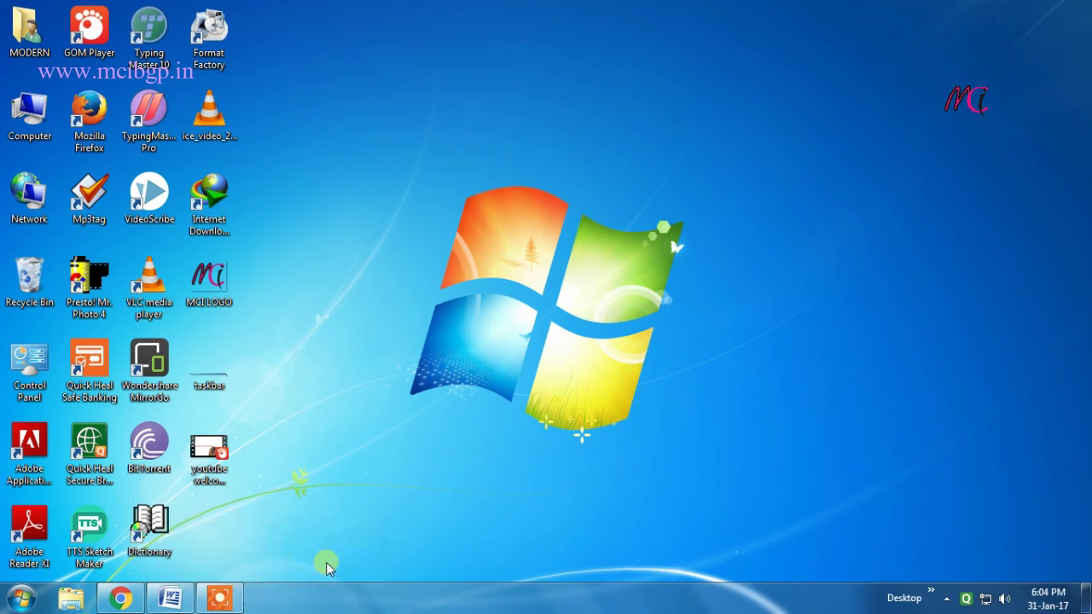
right_click(381, 146)
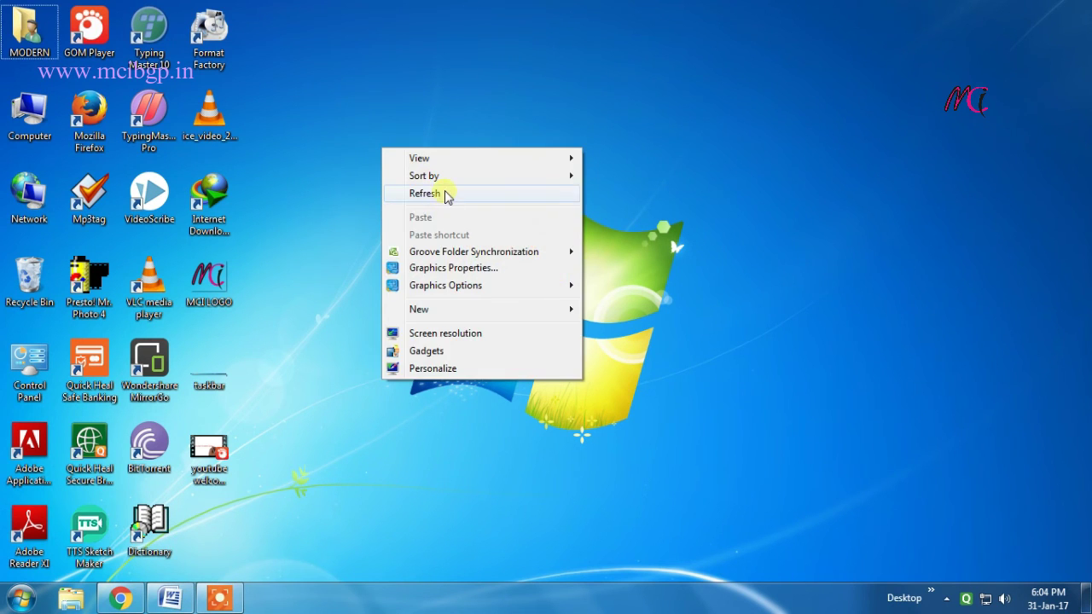
click(442, 194)
right_click(310, 170)
click(389, 216)
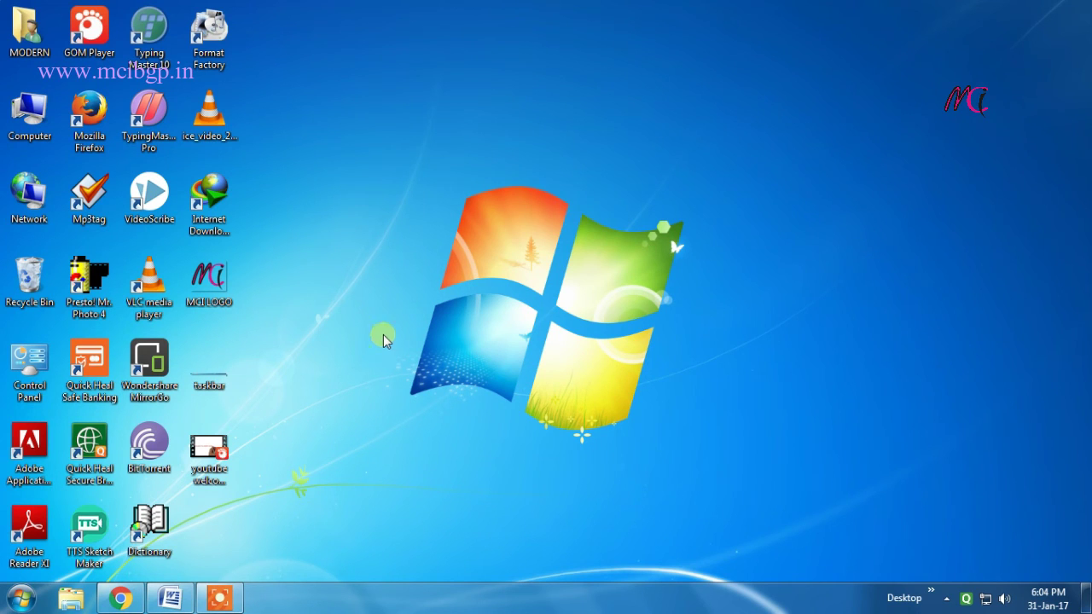
Step: Open the Taskbar and Start Menu Properties from the Start menu and move the dialog to the middle of the desktop
click(21, 598)
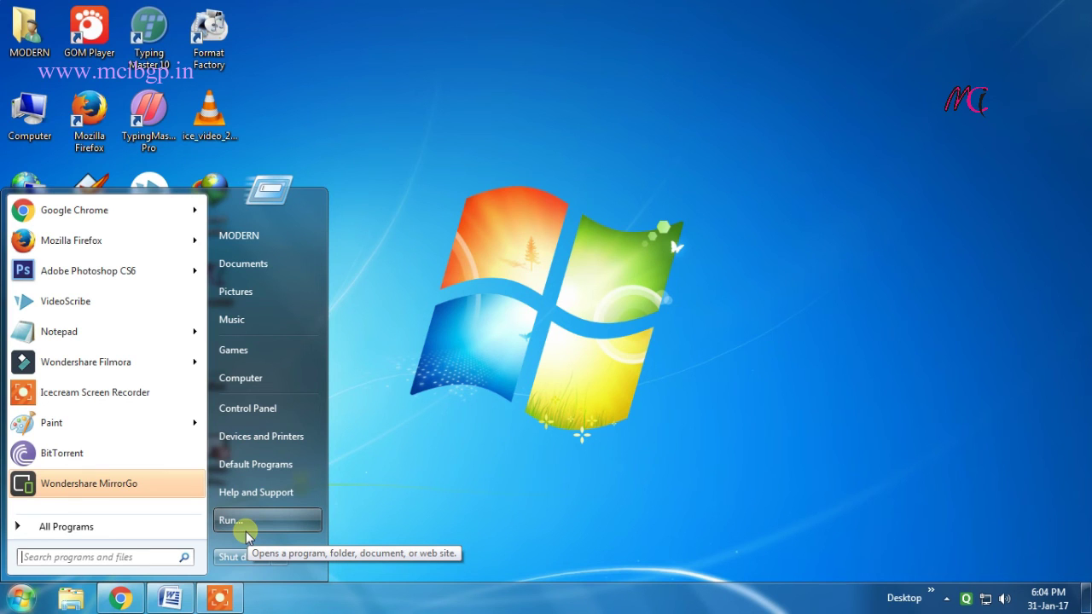
key(super)
key(super)
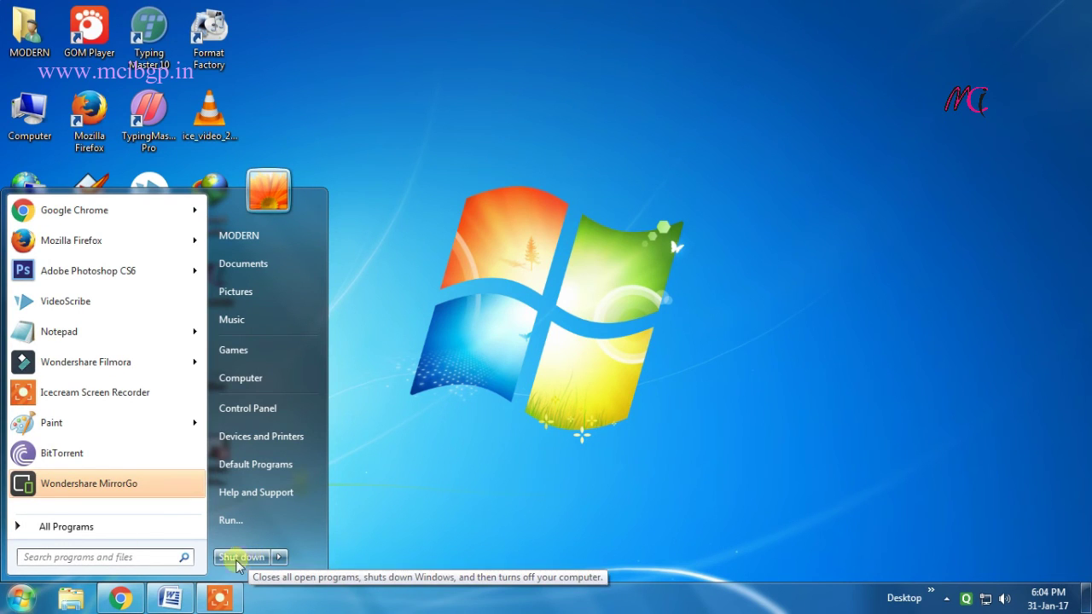
mouse_move(270, 562)
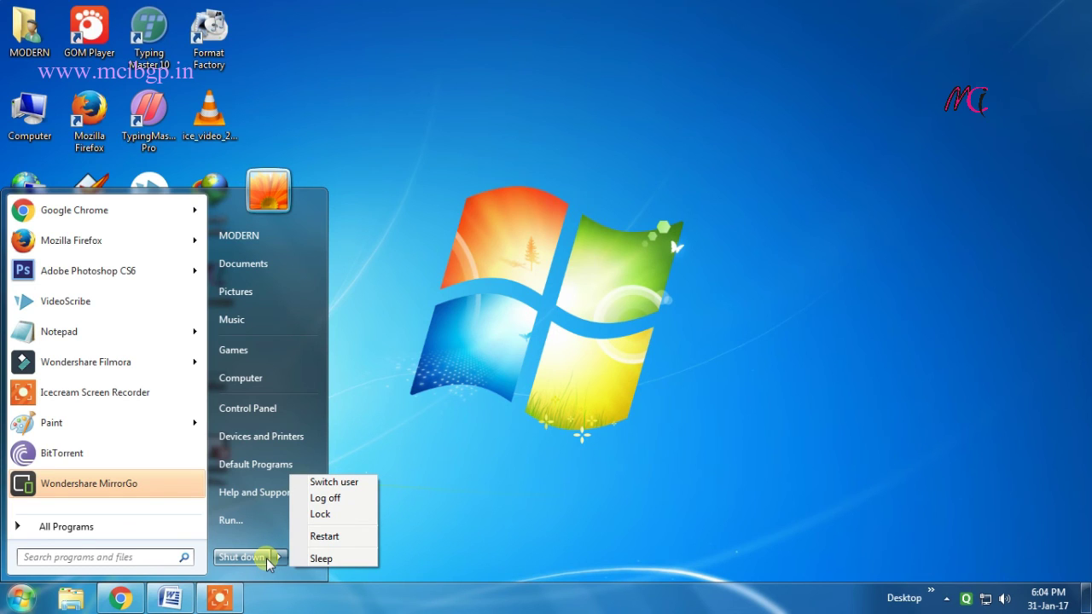
right_click(266, 558)
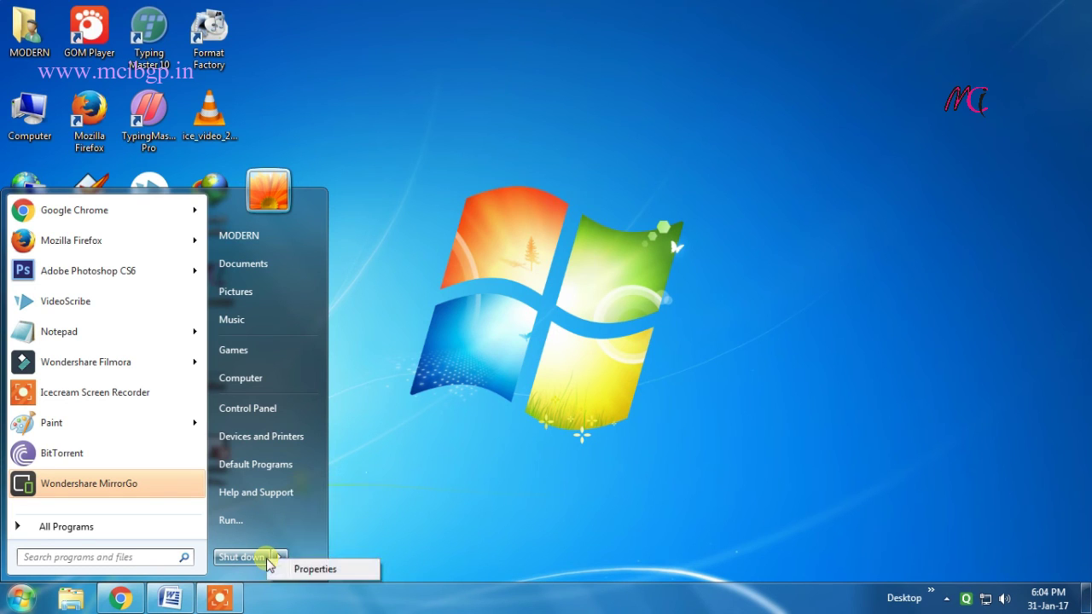
click(314, 569)
drag(213, 226, 572, 128)
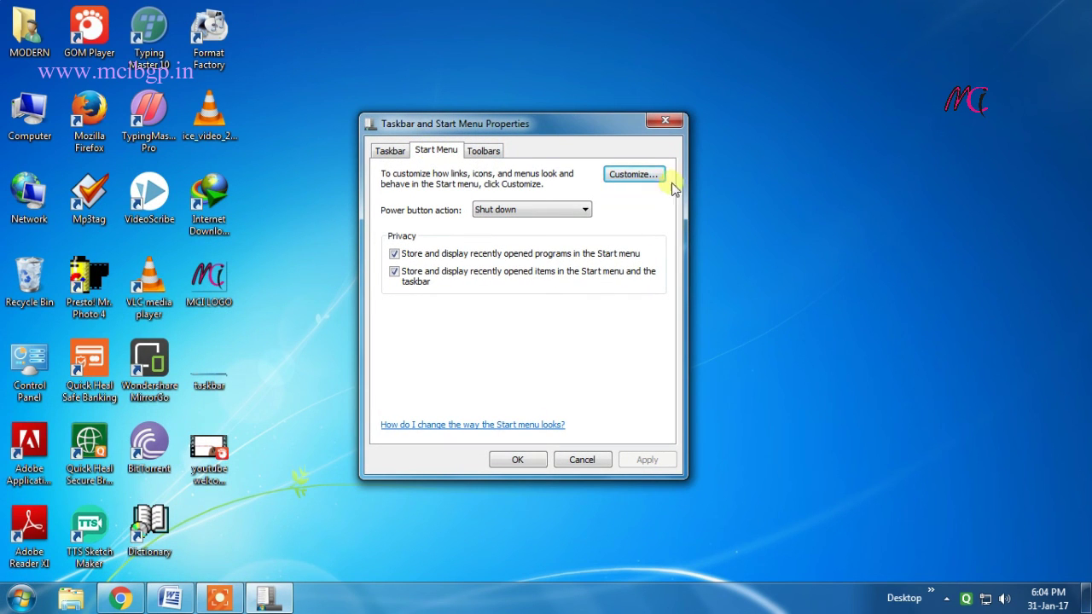
Step: Disable the Run command in the Start menu customization, apply the change and check the Start menu
click(637, 177)
drag(653, 227, 654, 399)
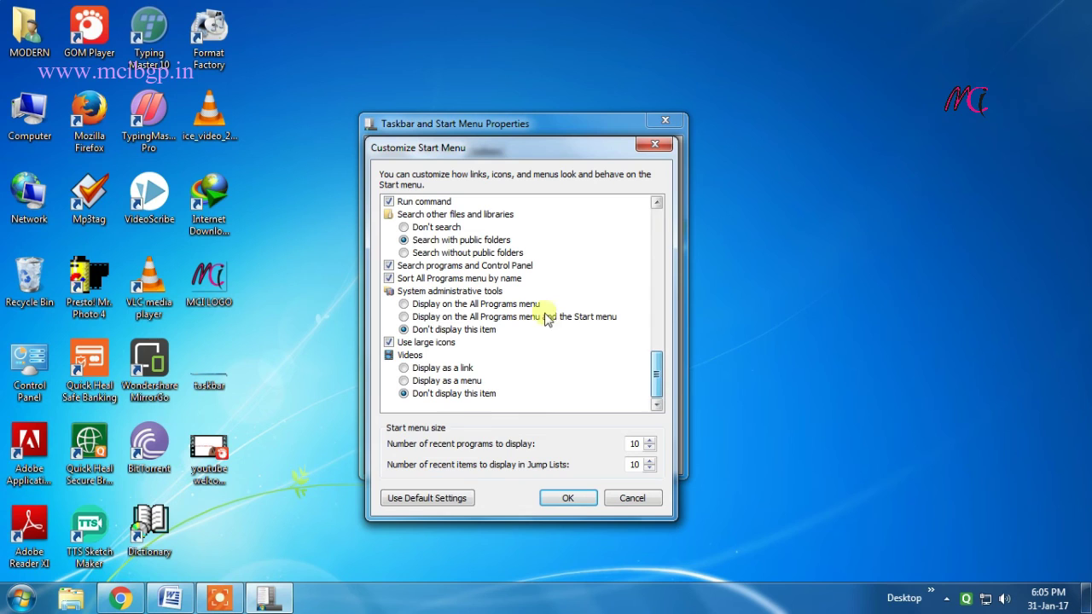
click(390, 203)
click(576, 502)
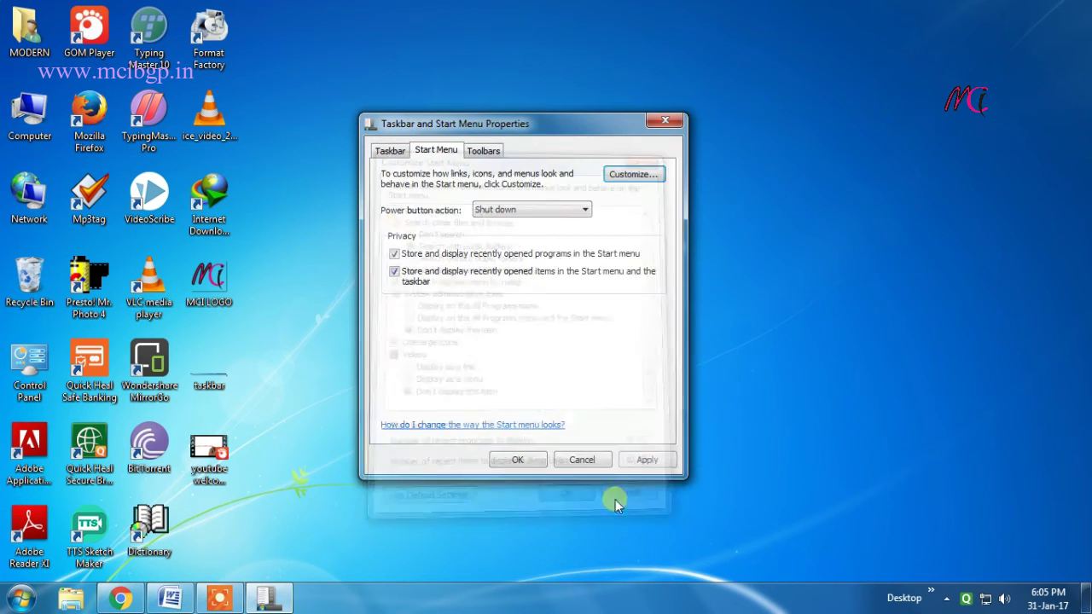
click(648, 459)
click(21, 598)
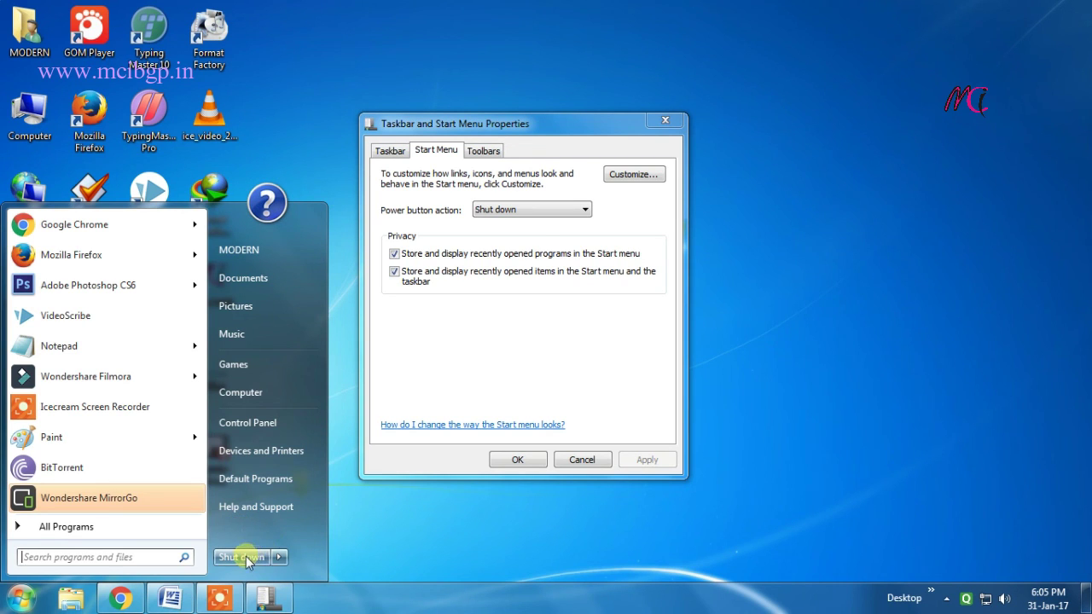
Step: Reopen the Start menu properties and enable the Run command in the Start menu customization
right_click(246, 556)
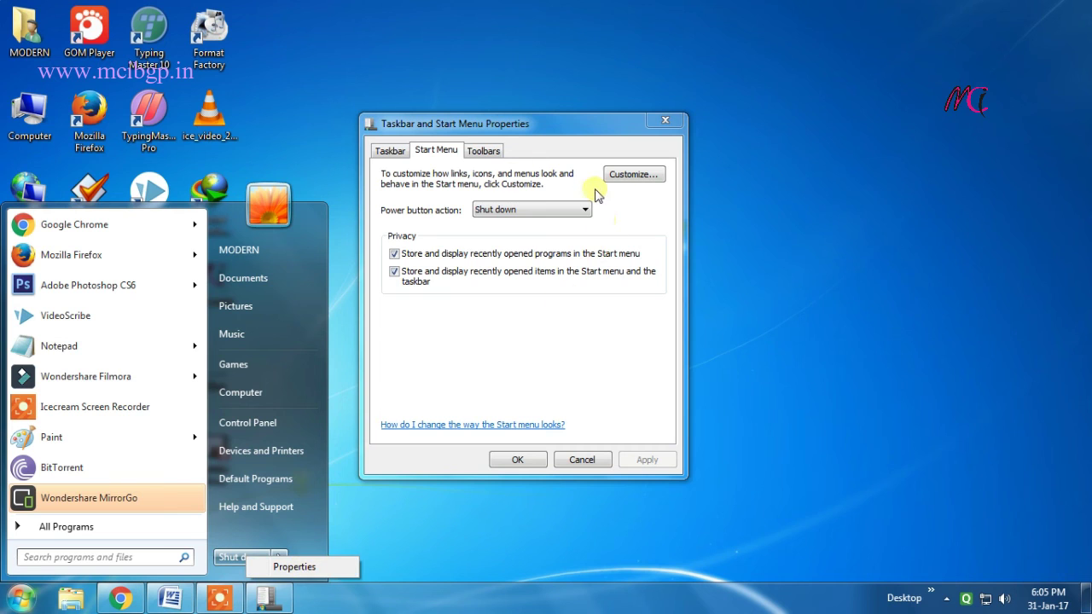
drag(446, 125, 468, 105)
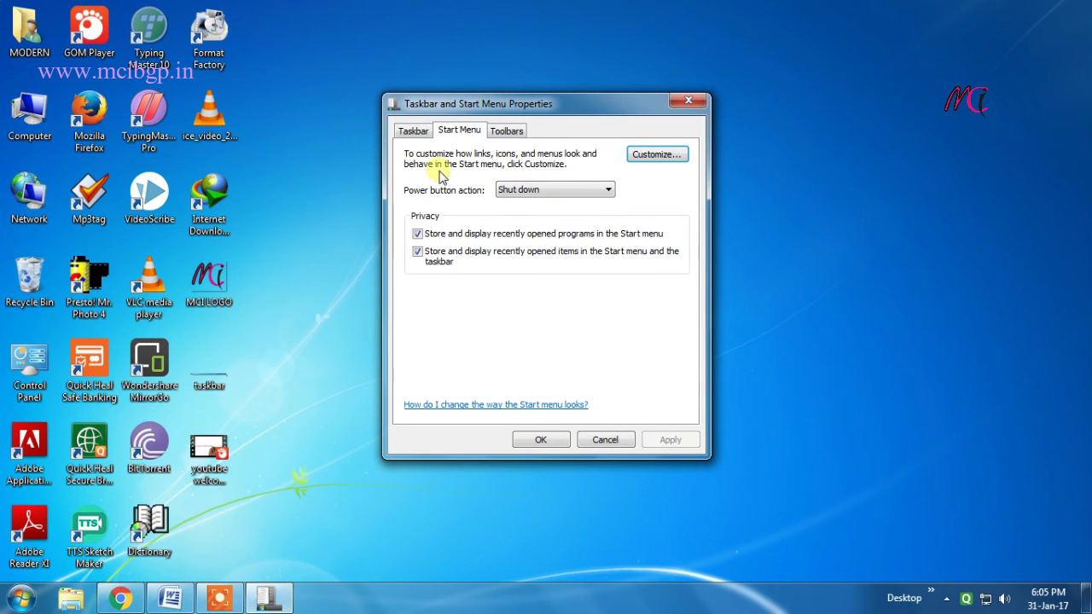
click(657, 156)
drag(680, 223, 672, 382)
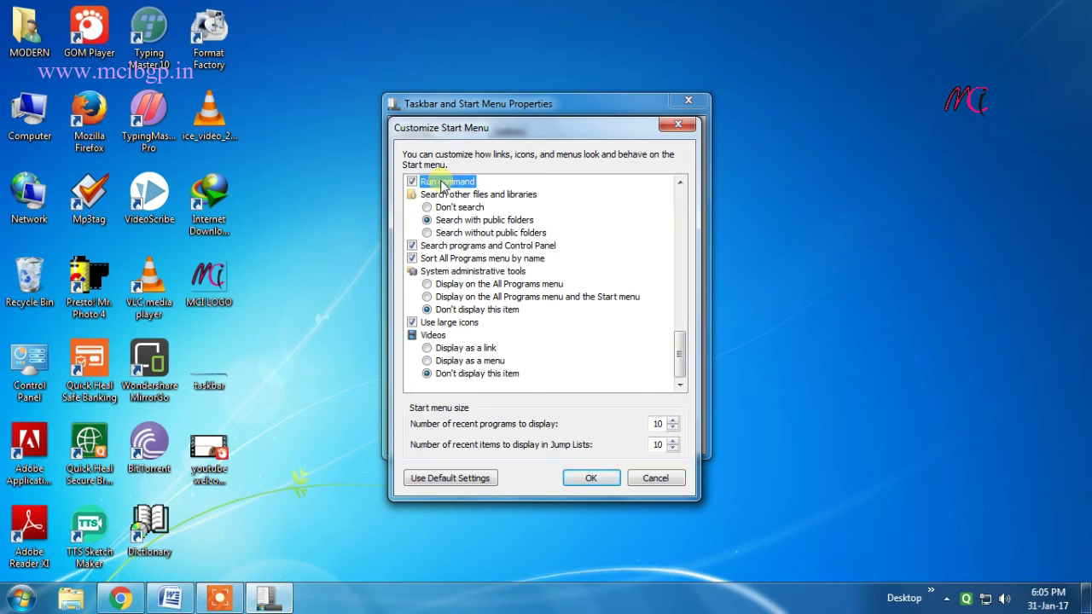
click(591, 479)
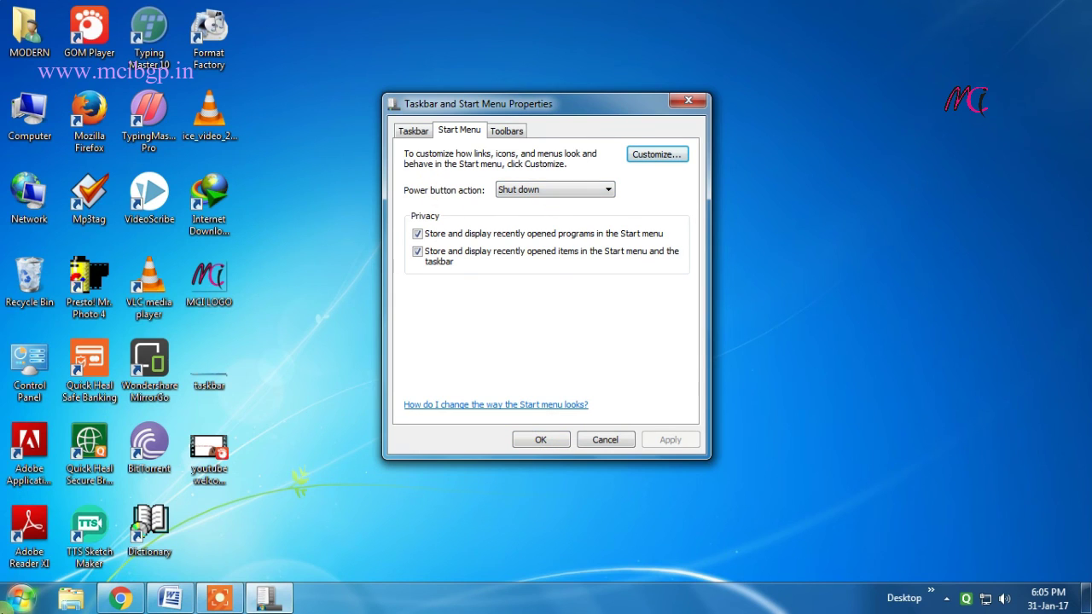
Step: Check the Start menu for the Run entry, accept the properties dialog and refresh the desktop
key(super)
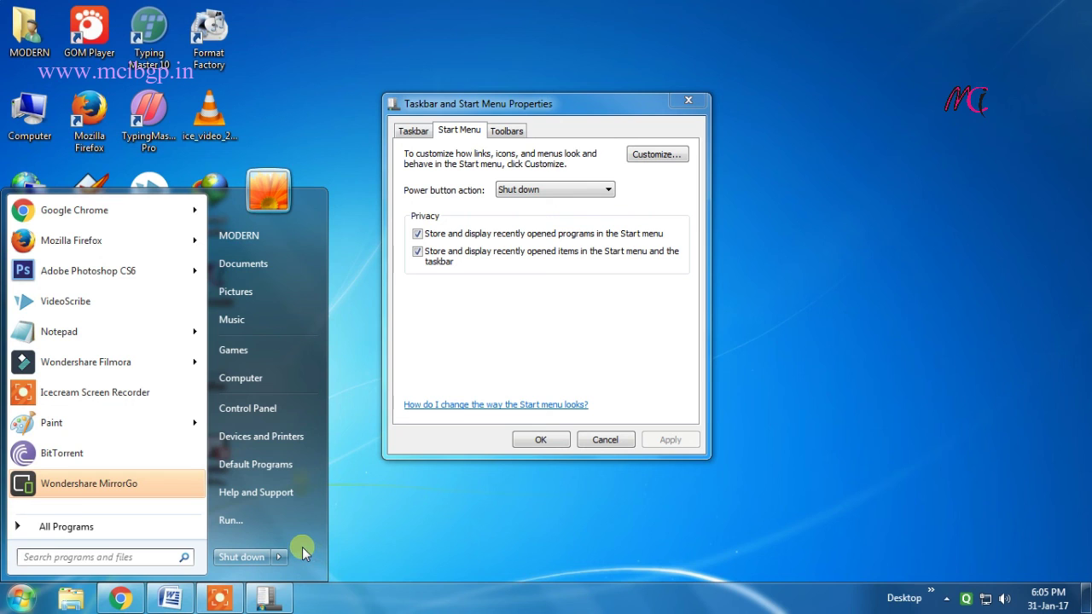
click(541, 440)
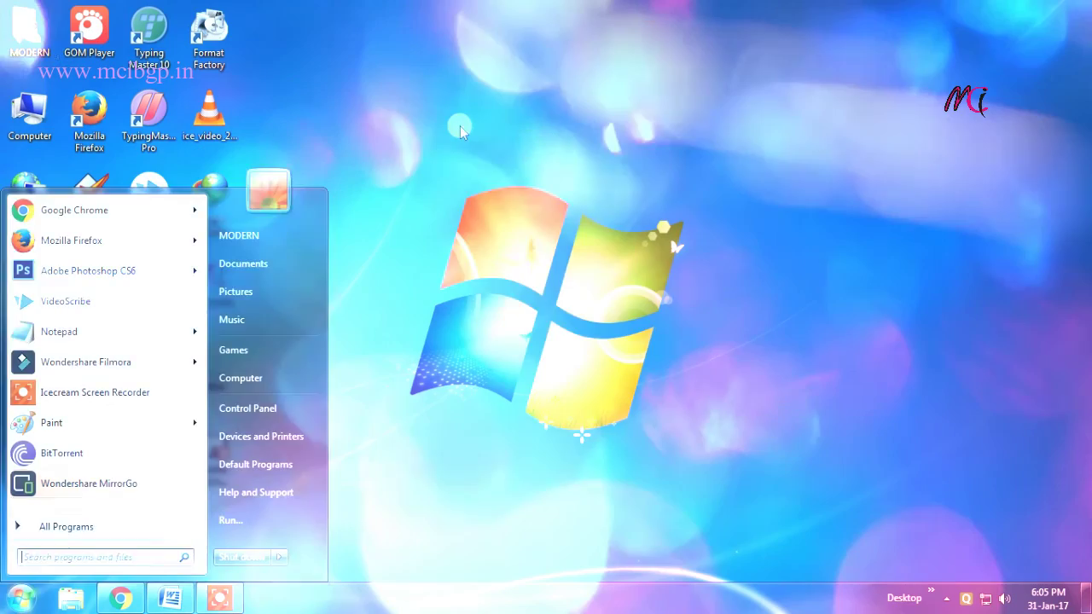
right_click(461, 127)
click(511, 173)
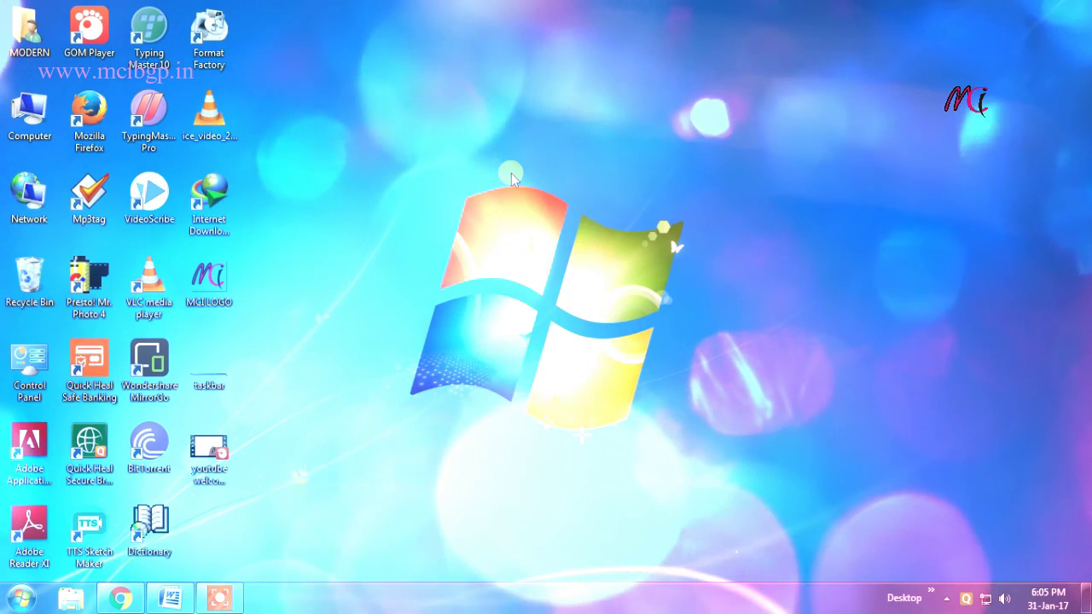